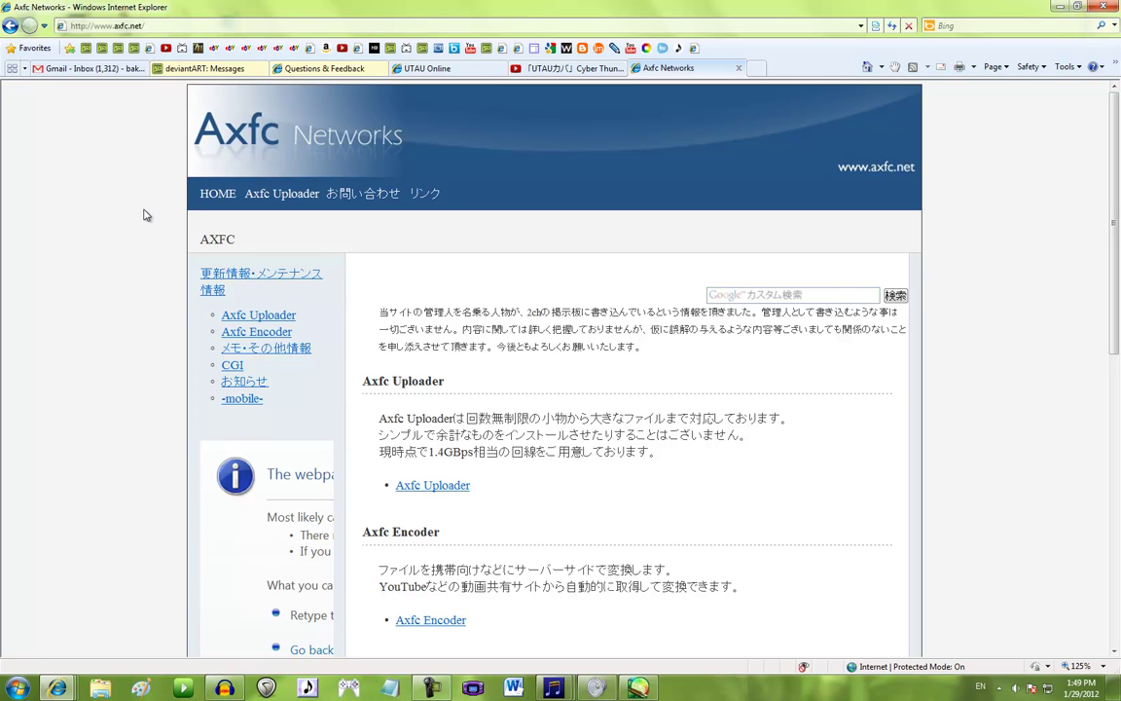
Go to axfc.net/uploader and scroll to the board list from Scandium (~2 MB) to Chlorine (1.5GB~)
left_click(139, 29)
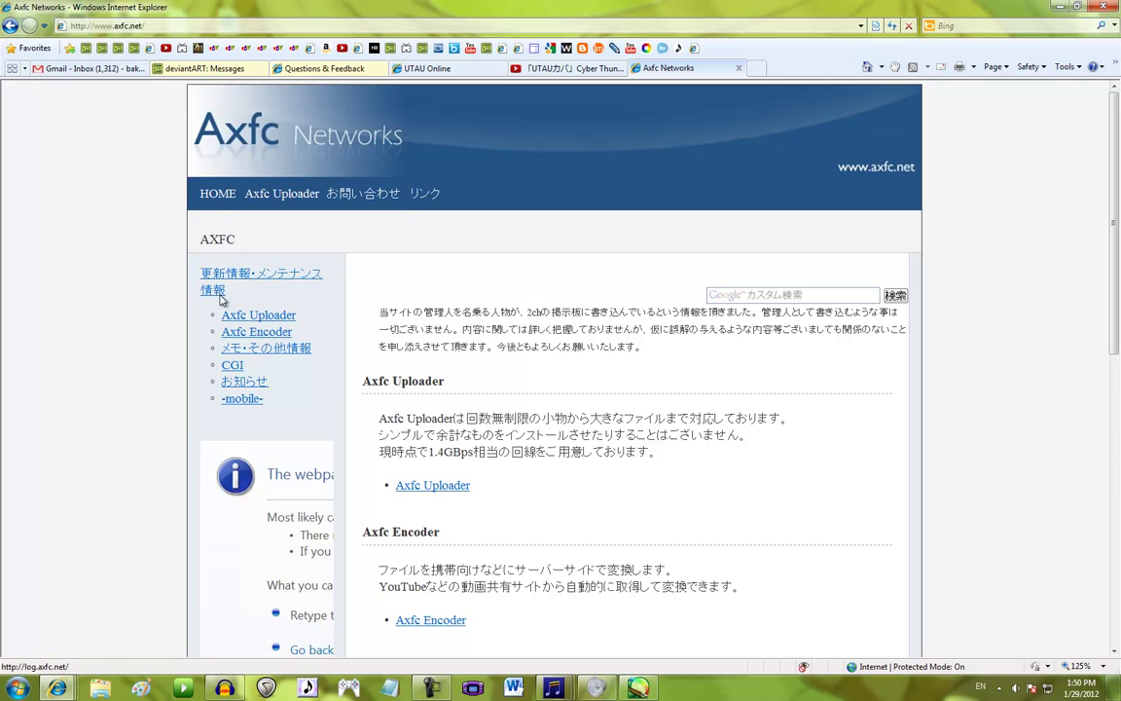
left_click(255, 319)
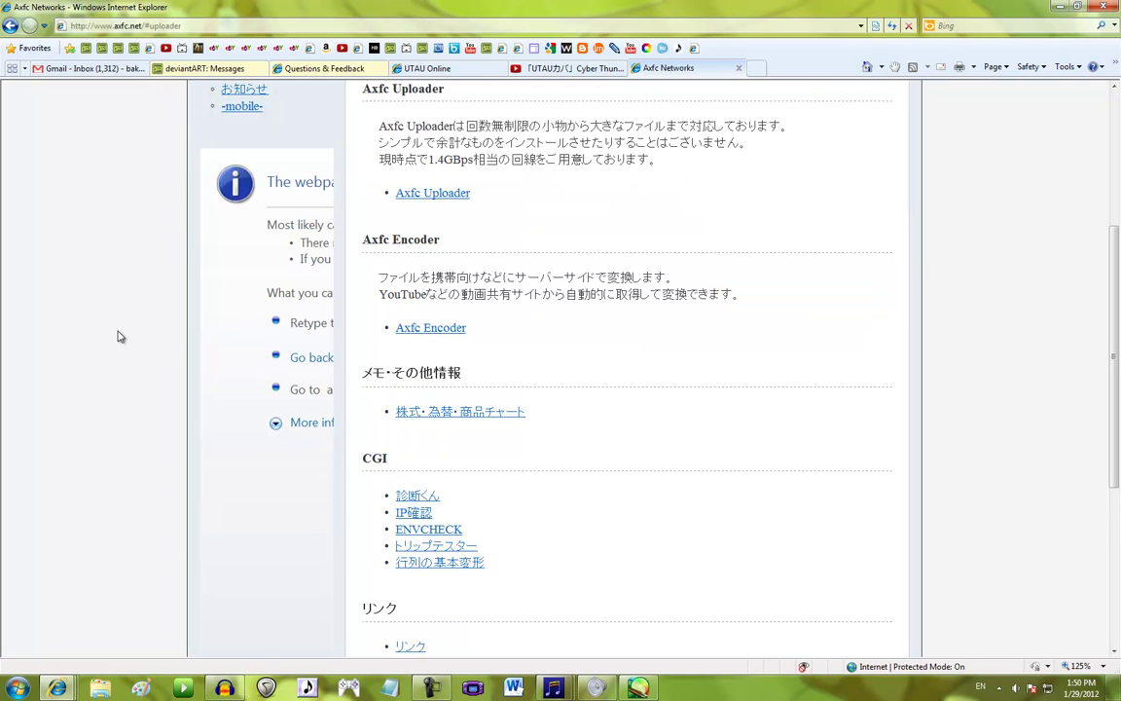
left_click(460, 196)
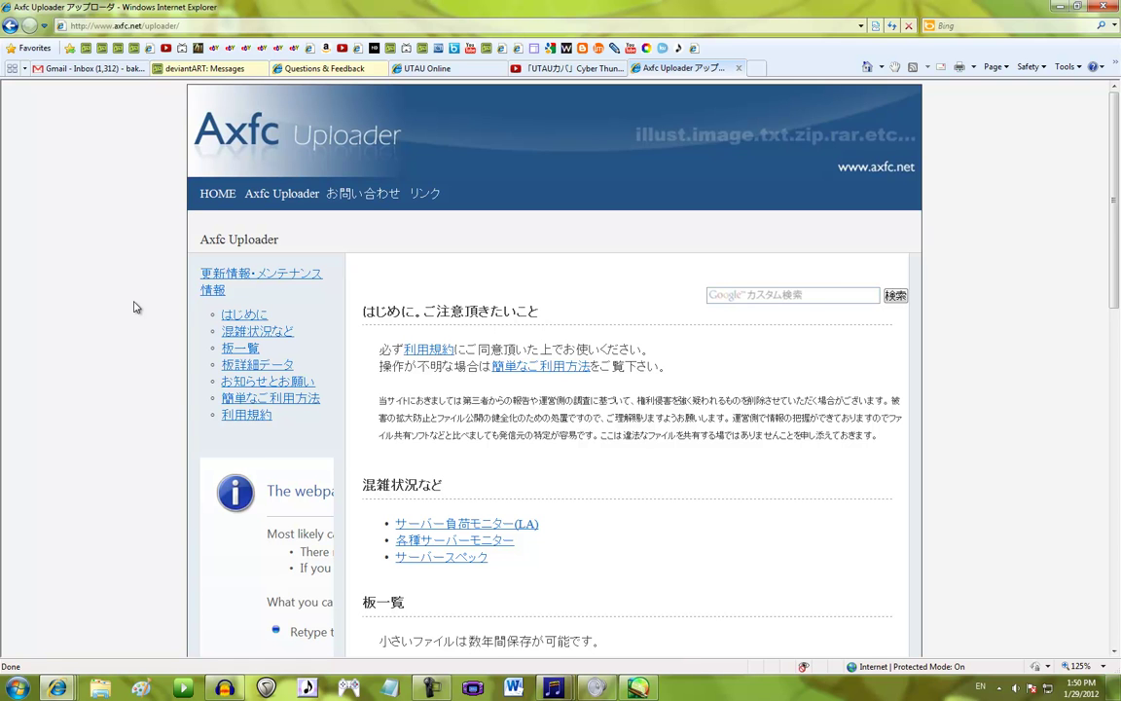
scroll(135, 308, "down", 1)
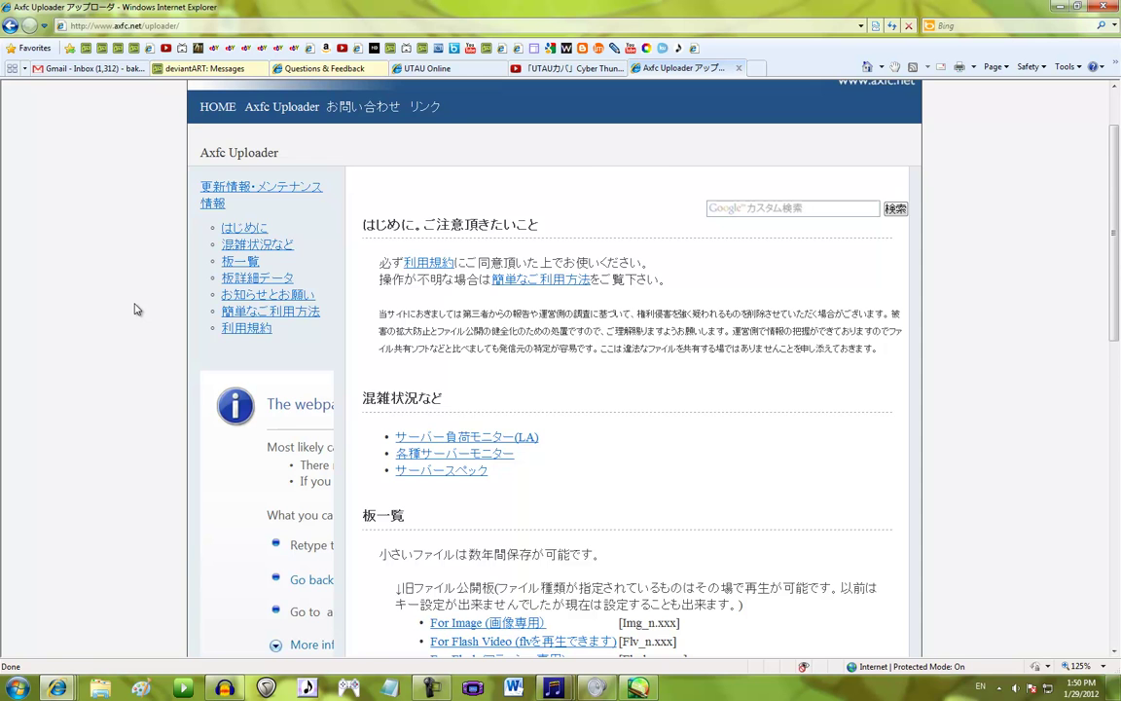
scroll(136, 309, "down", 3)
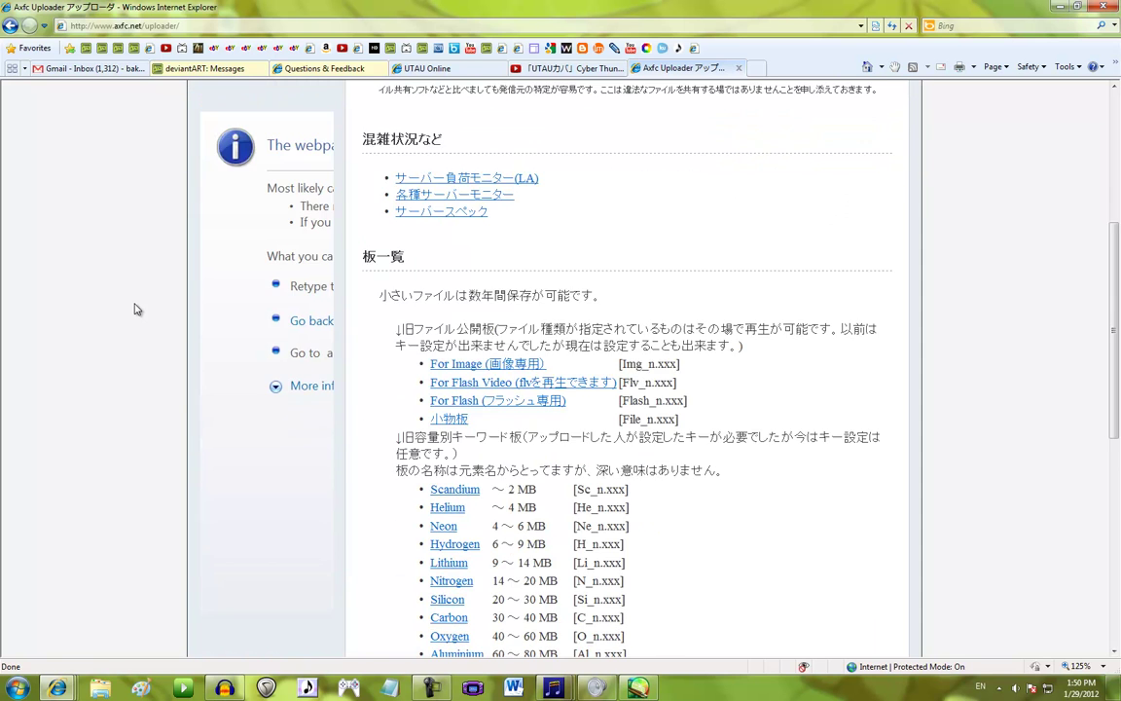
scroll(135, 309, "down", 4)
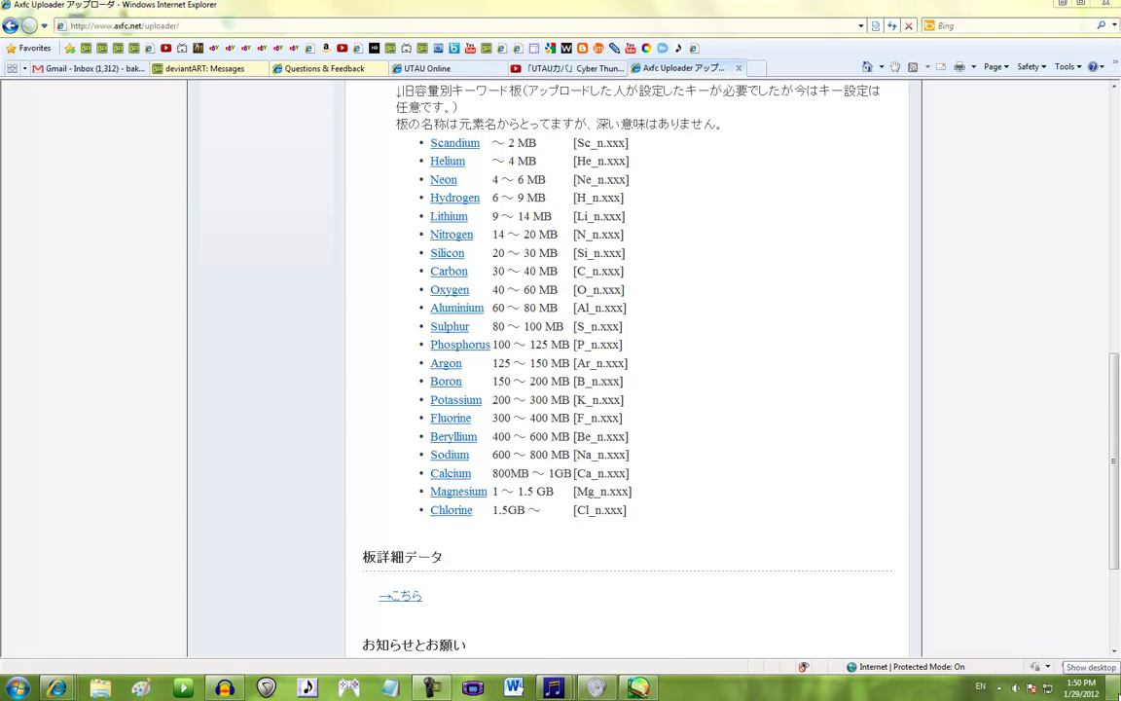
Open the utau0276 folder from the desktop, dismissing the colour scheme notice
left_click(1116, 689)
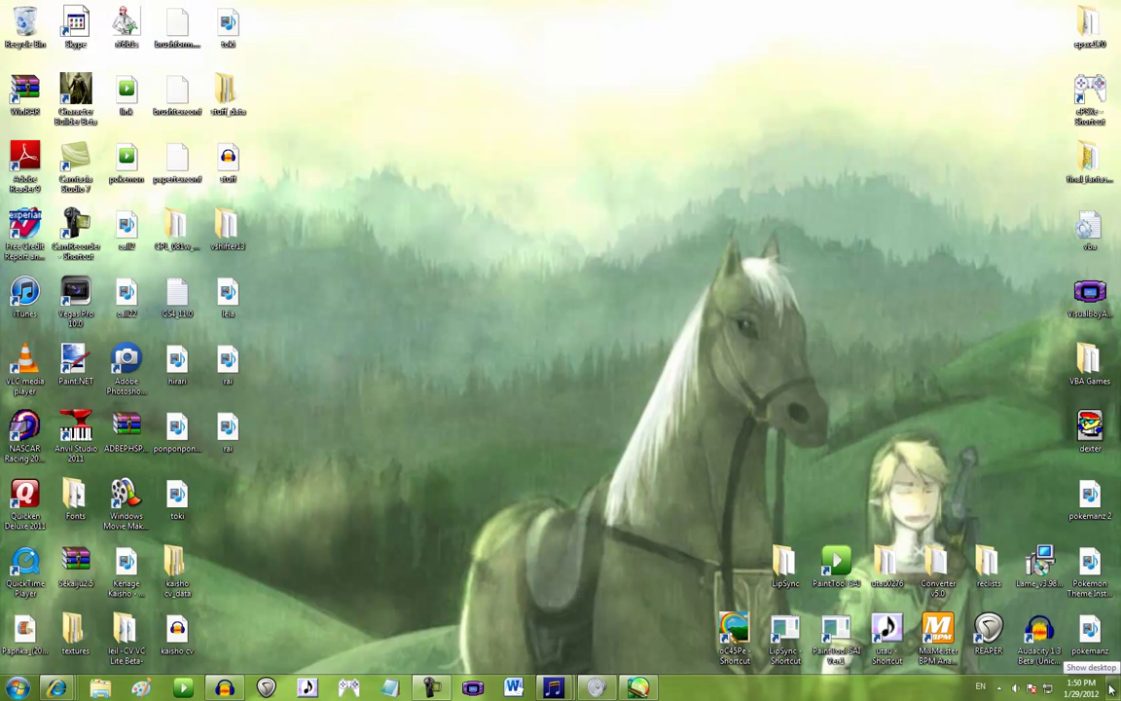
left_click(887, 561)
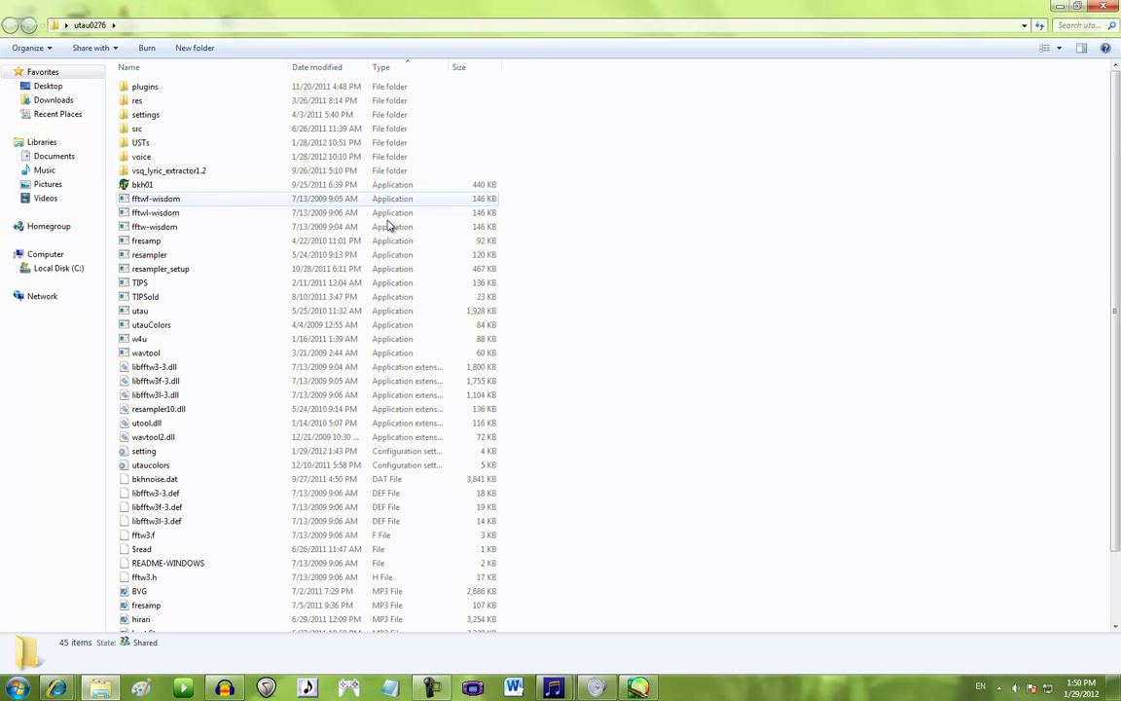
left_click(720, 202)
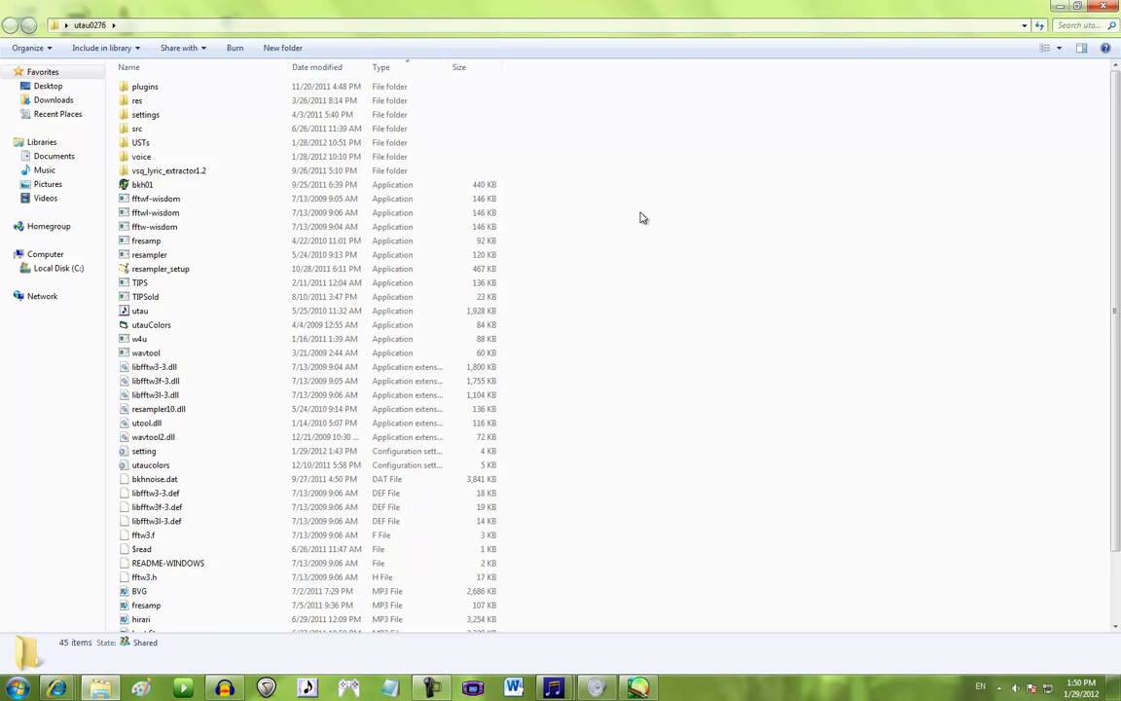
scroll(642, 218, "down", 2)
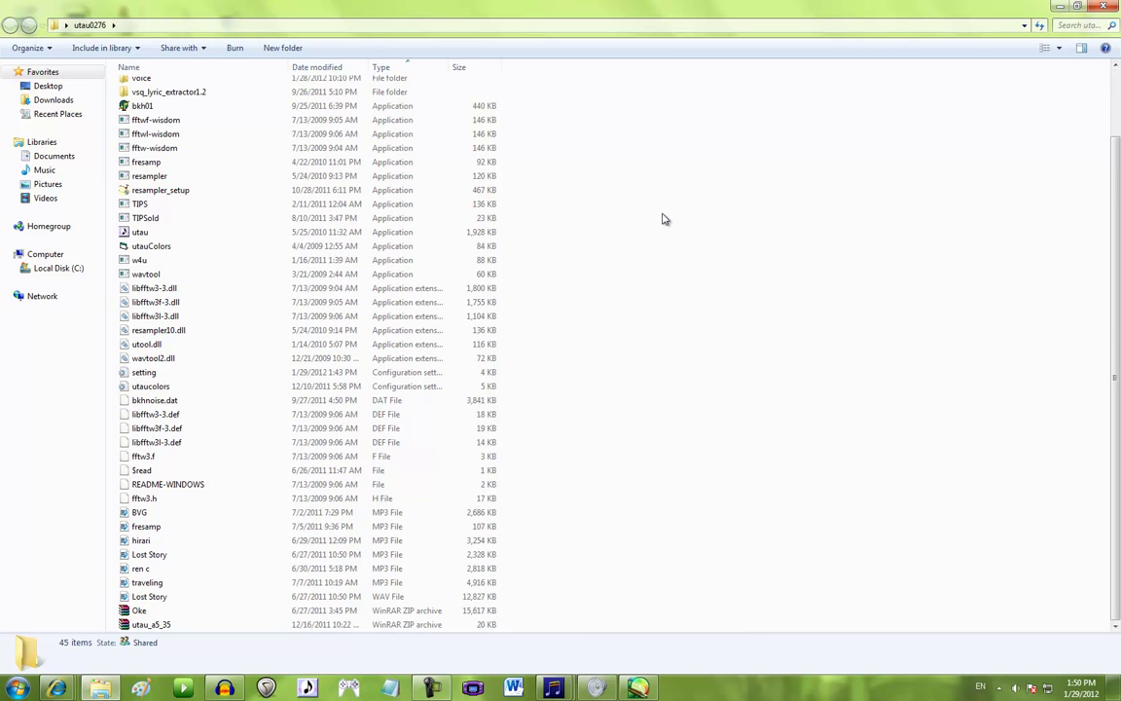
scroll(661, 218, "up", 2)
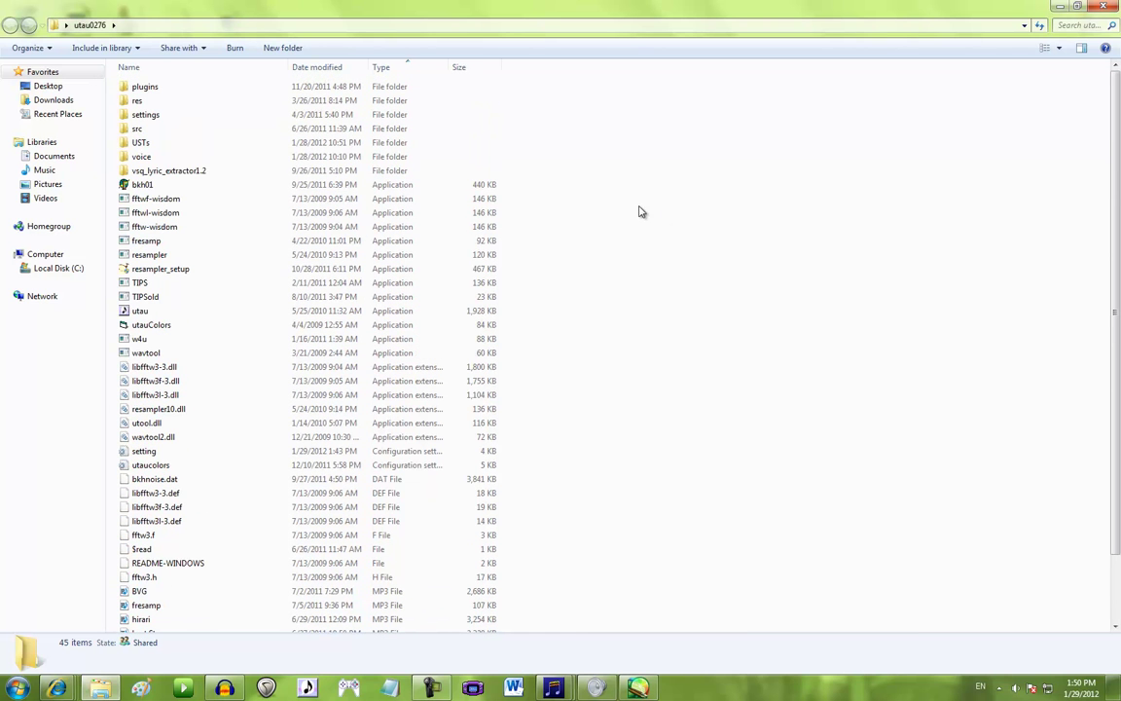
Open the voice folder and select the 80.0 MB Kenage Kaisho VCV+CVβ 0.1 archive
left_click(139, 159)
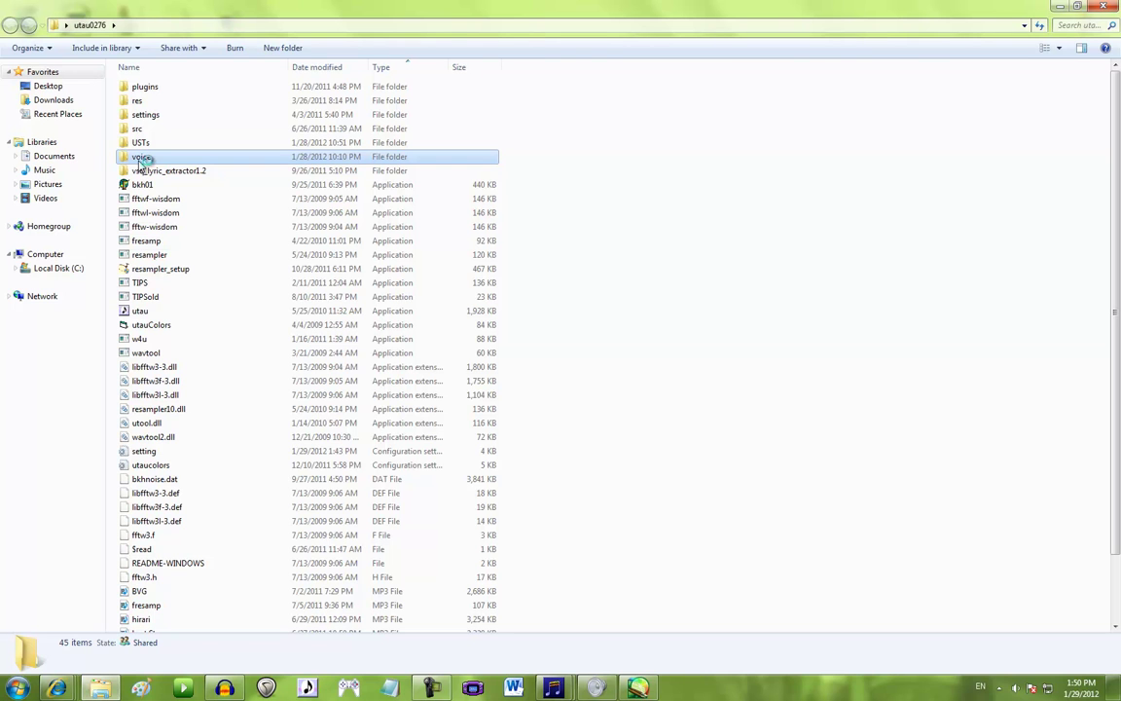
double_click(140, 159)
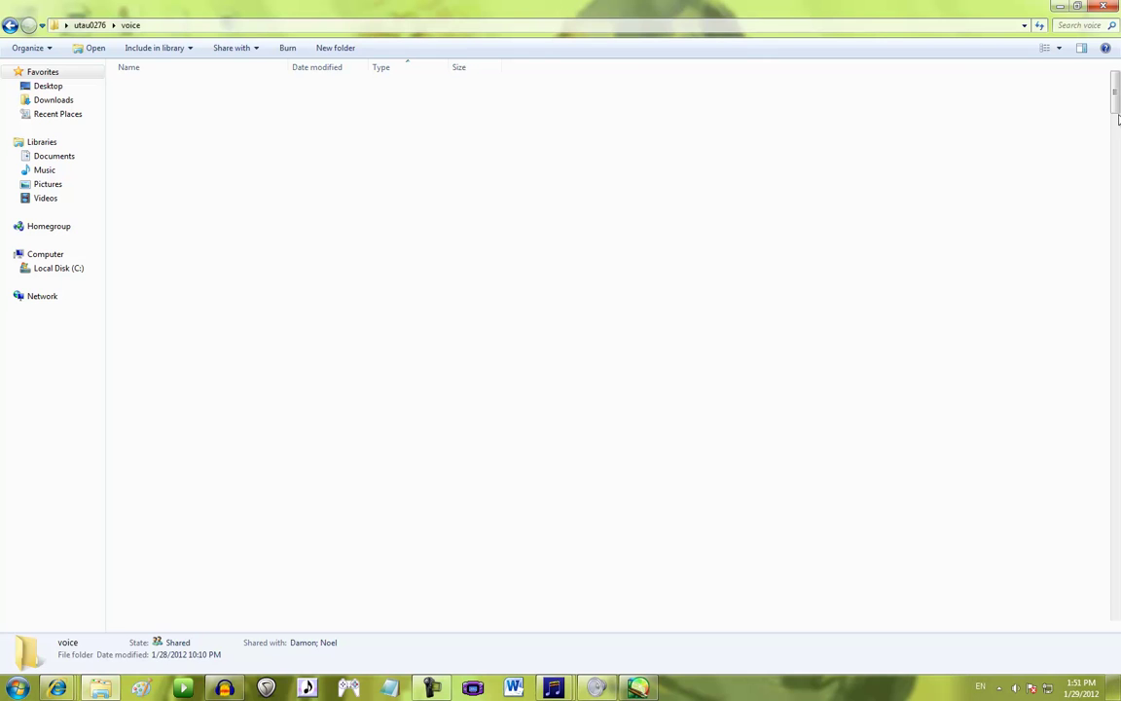
left_click_drag(1114, 87, 1116, 624)
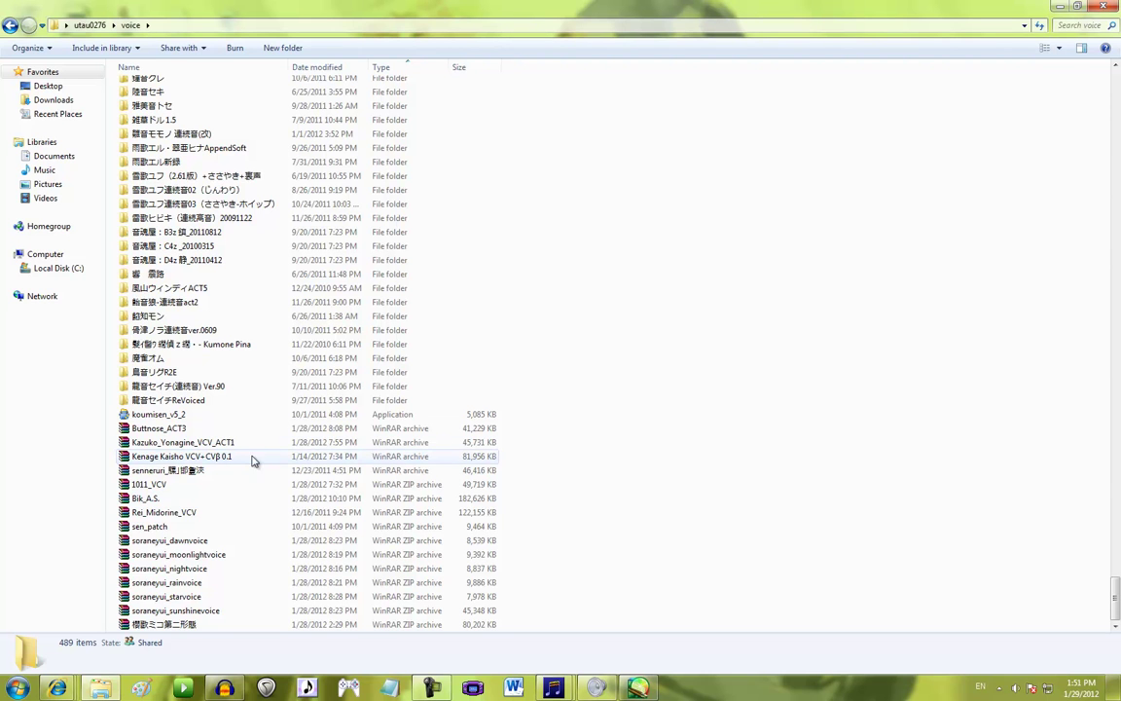
left_click(214, 457)
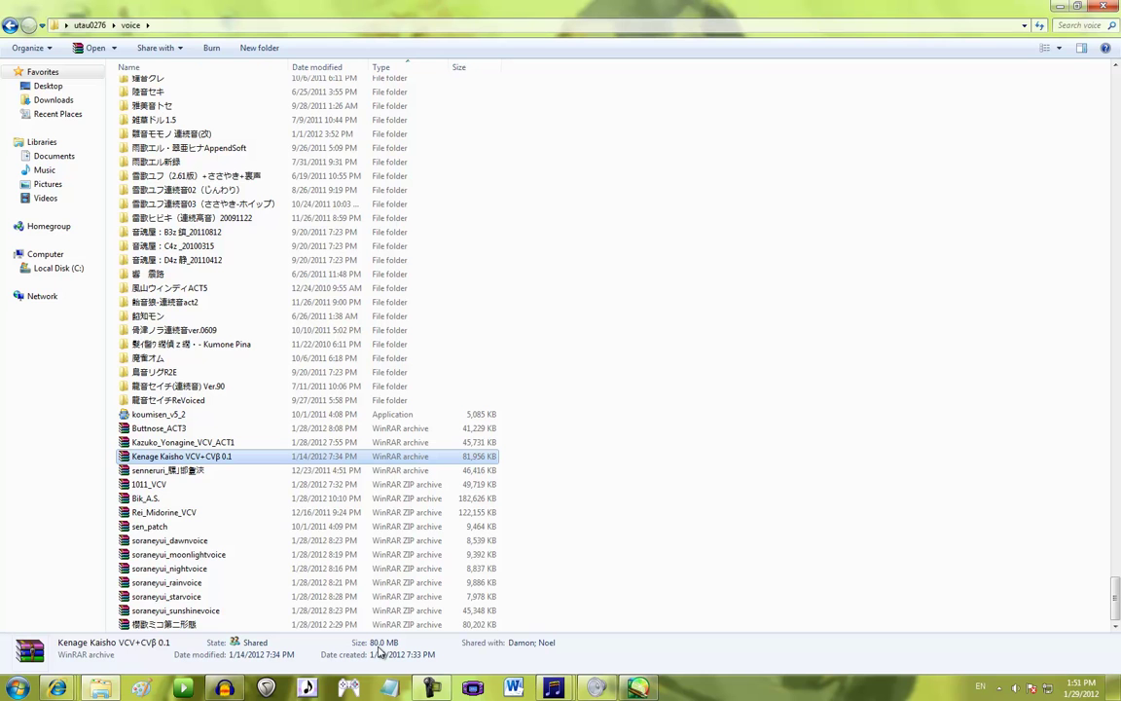
Return to the browser and open the Sulphur board for 80–100 MB files
key("alt+F4")
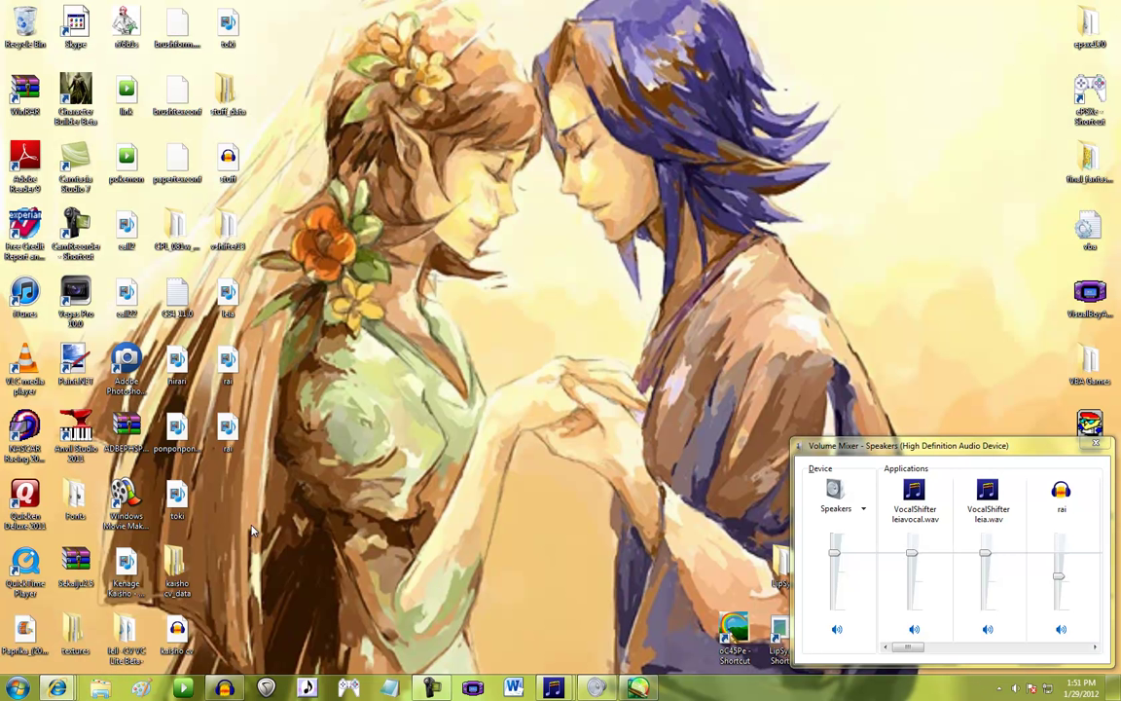
mouse_move(59, 688)
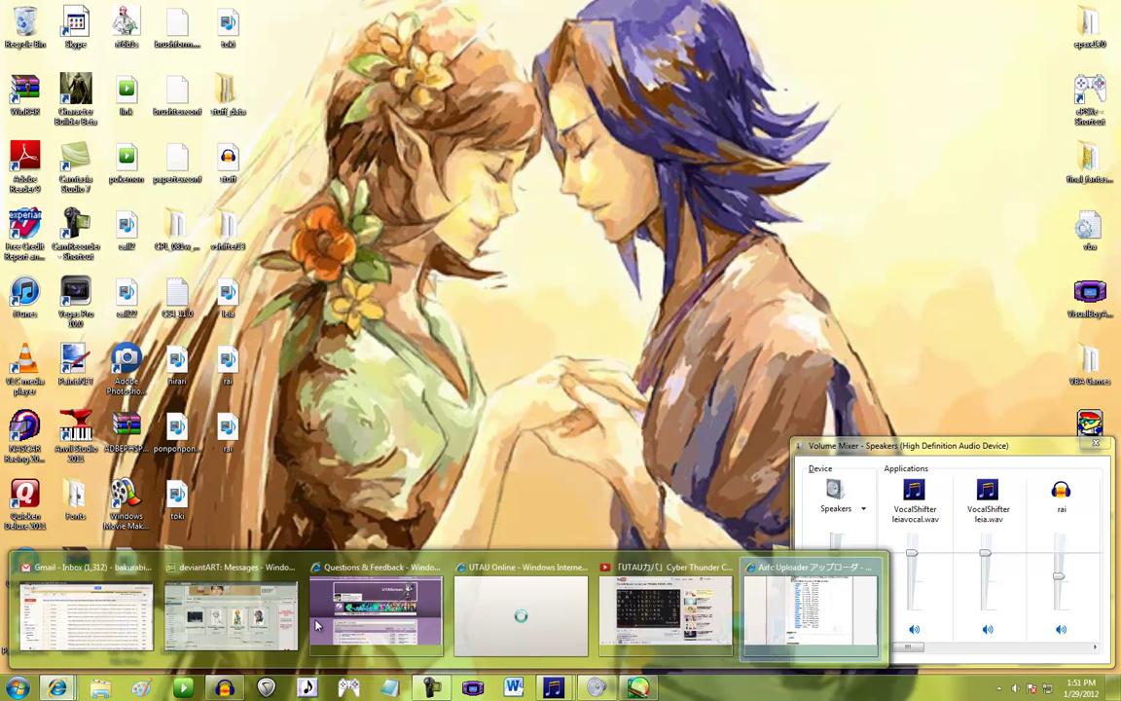
left_click(764, 639)
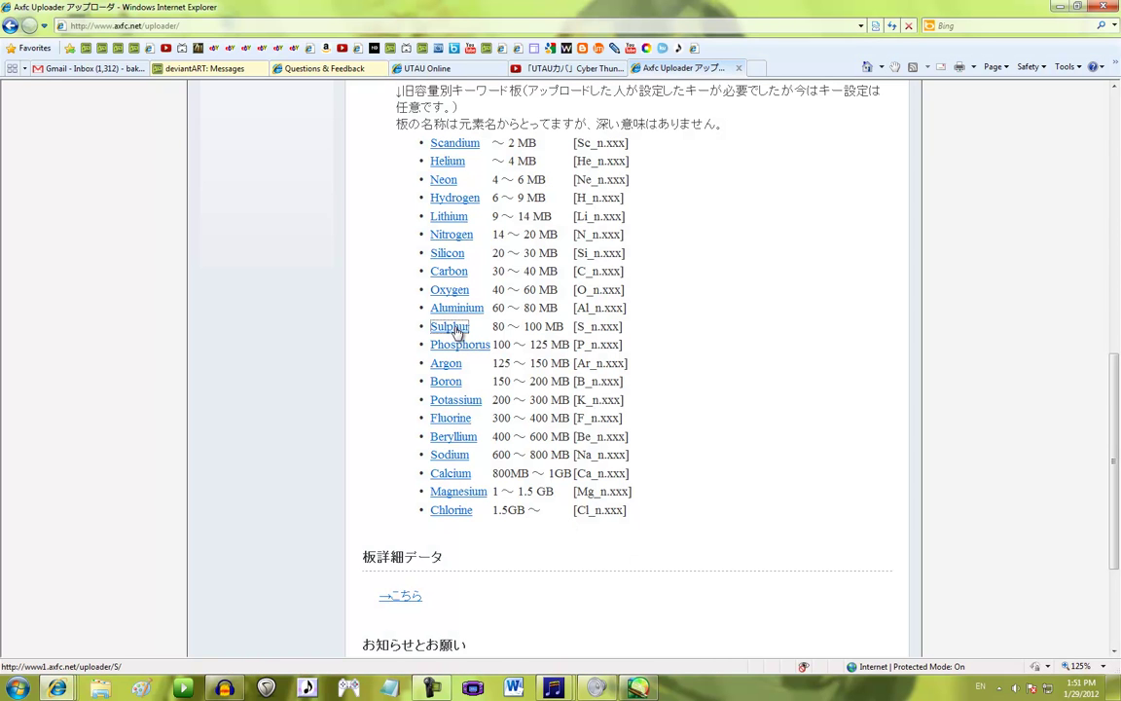
left_click(452, 329)
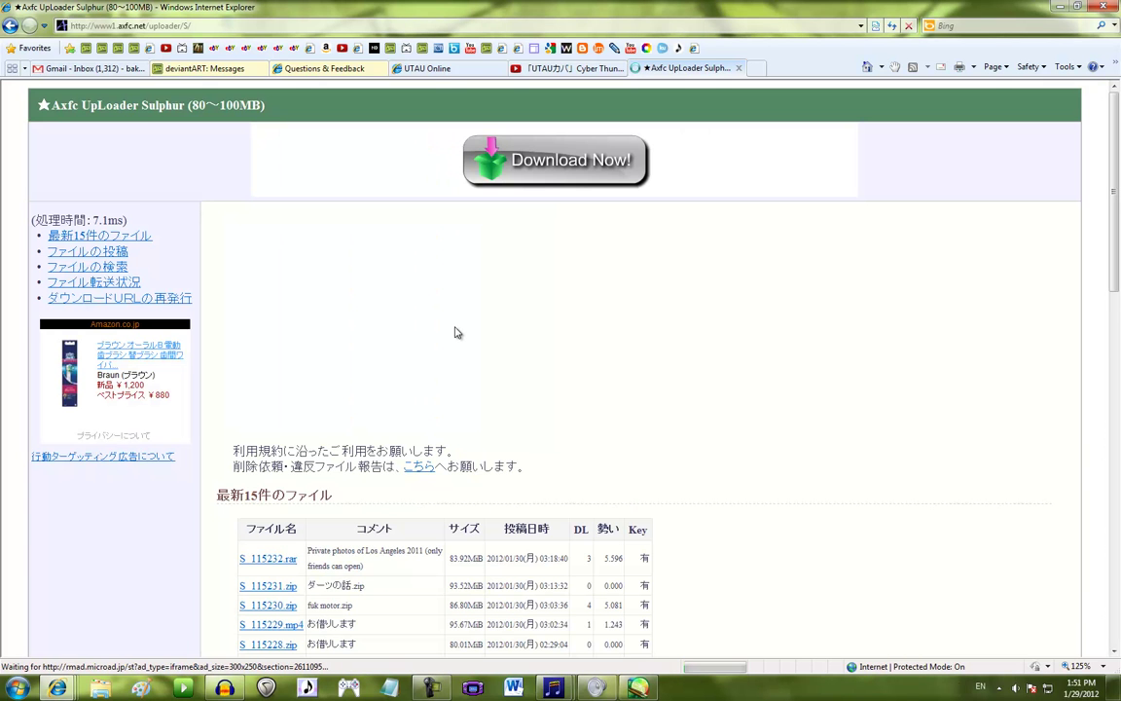
Go to the Sulphur board's ファイルを投稿する file-posting page
scroll(225, 457, "down", 2)
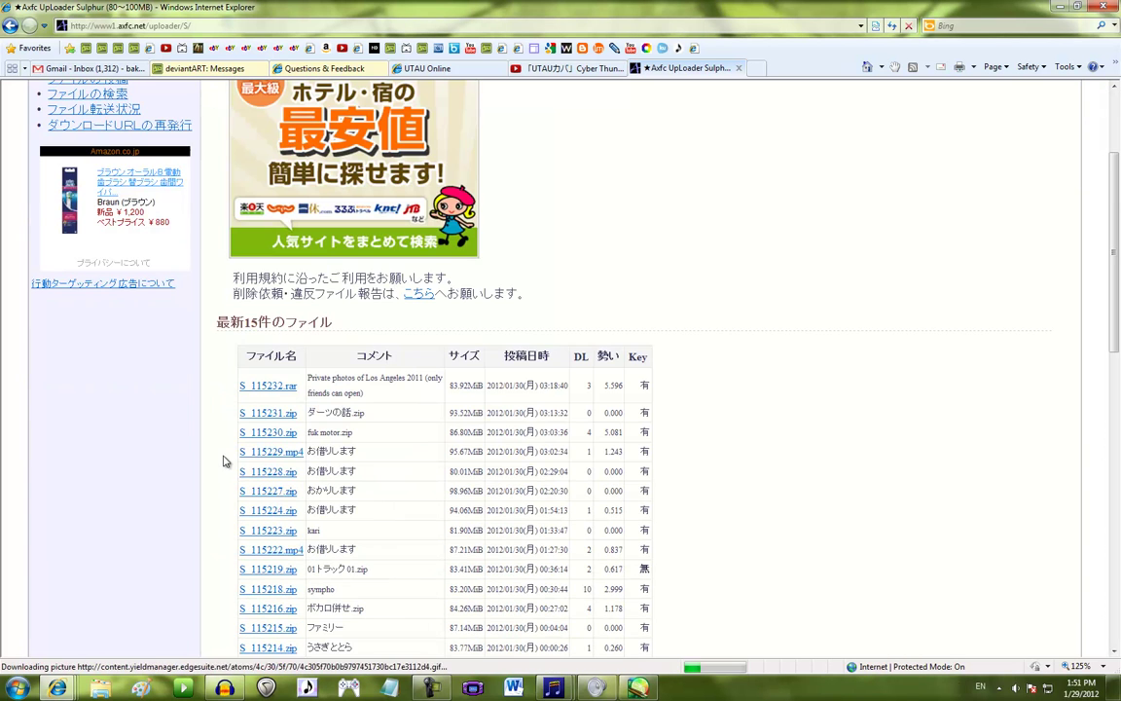
scroll(223, 461, "up", 1)
scroll(223, 461, "up", 1)
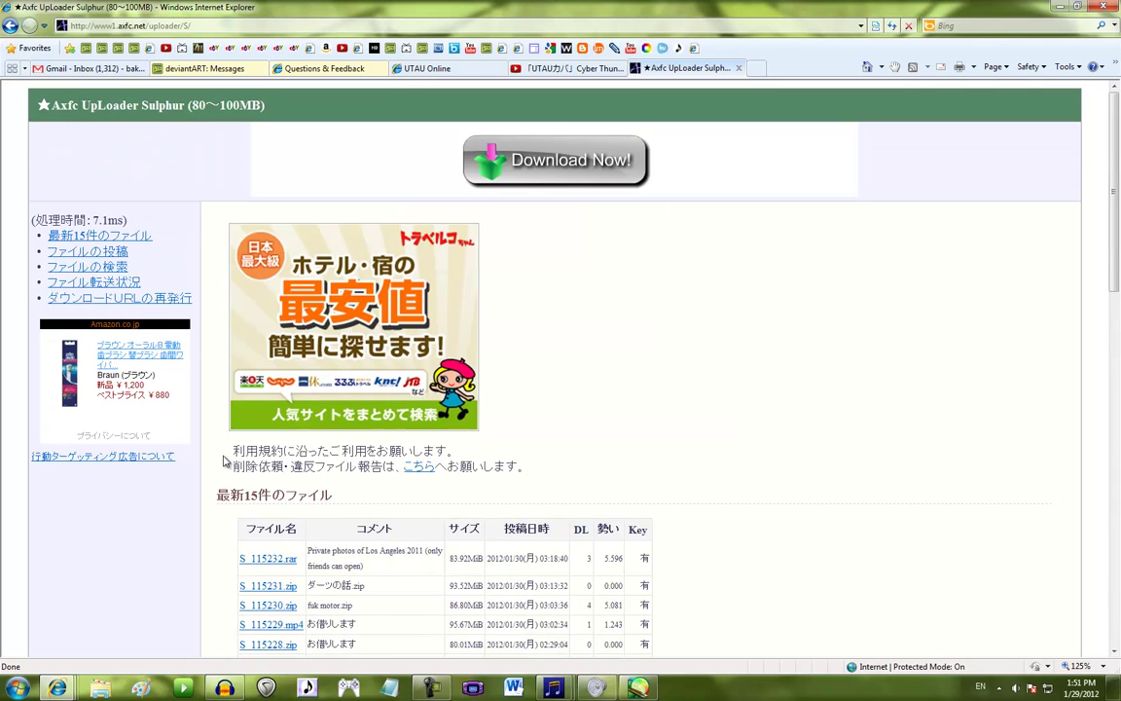
left_click(116, 254)
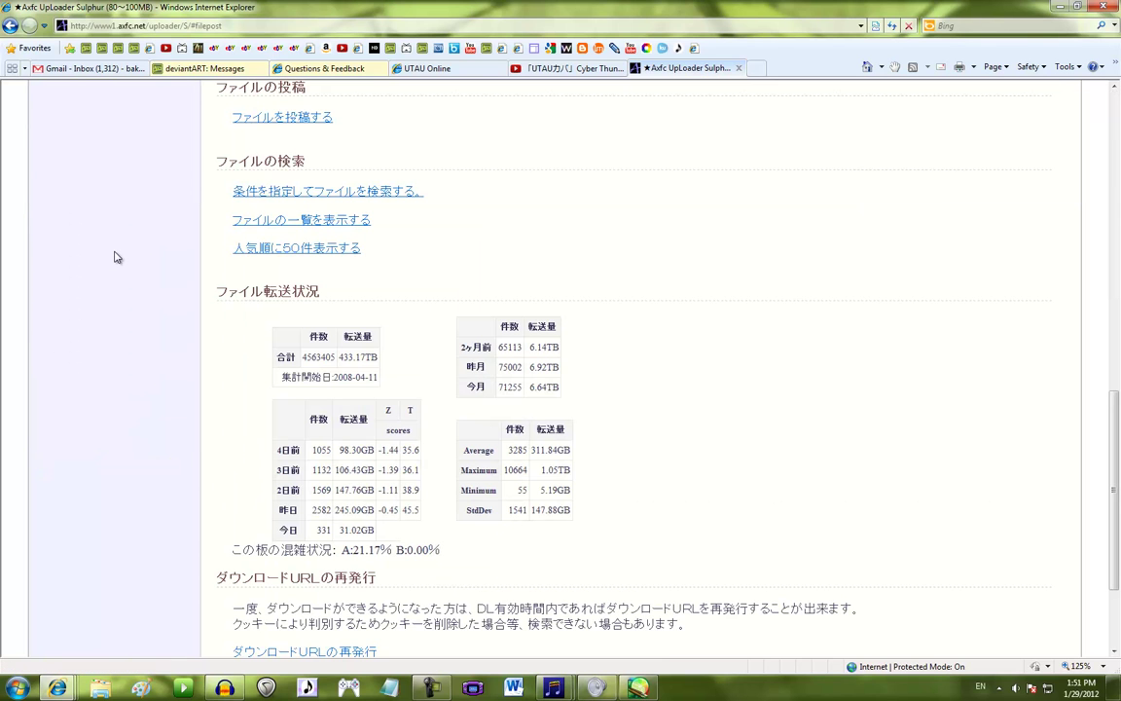
left_click(293, 120)
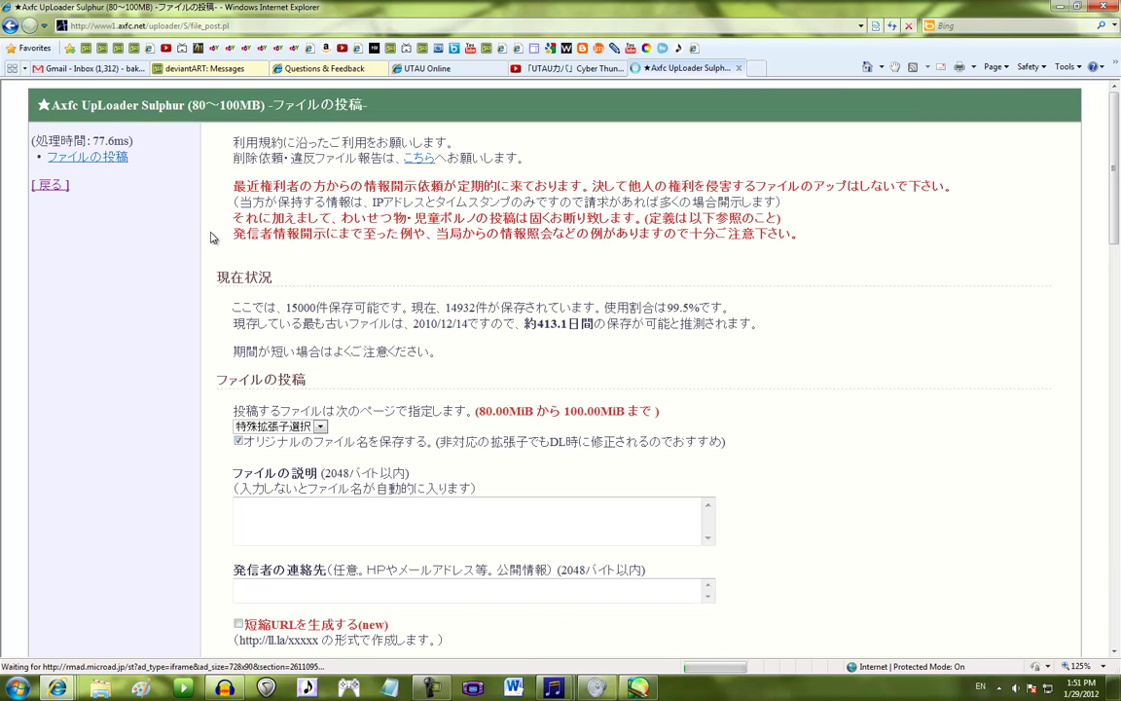
Open Google Translate in a new tab through the Google home page's services list
left_click(757, 68)
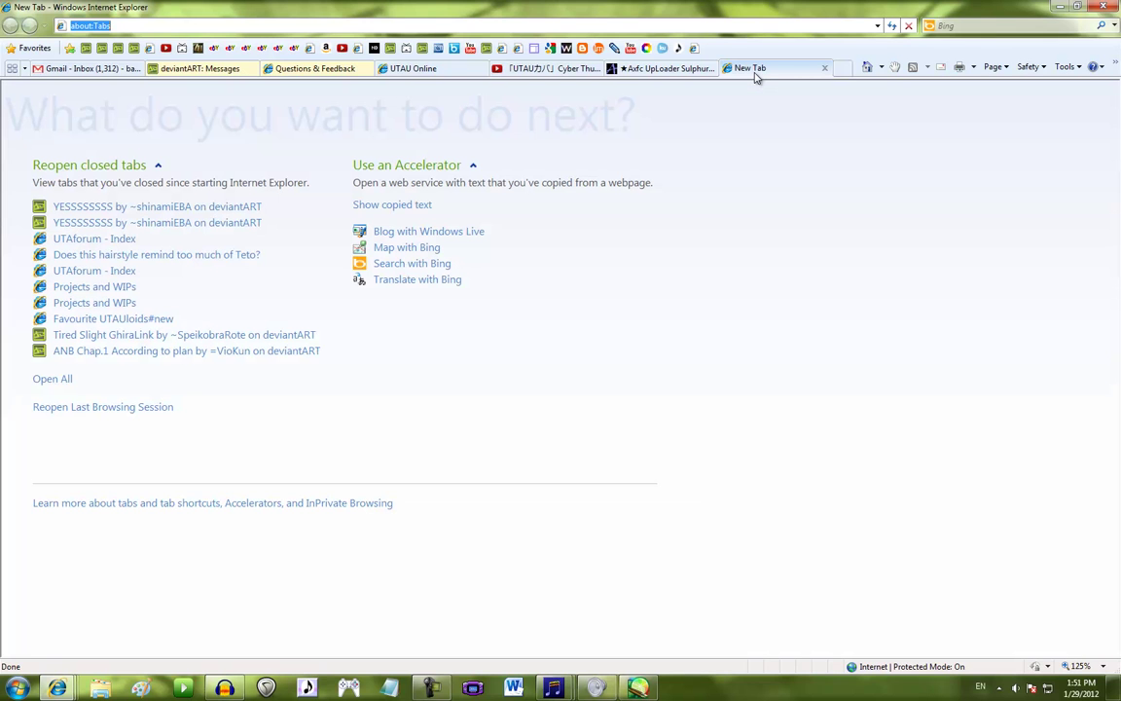
type("google.")
key("Return")
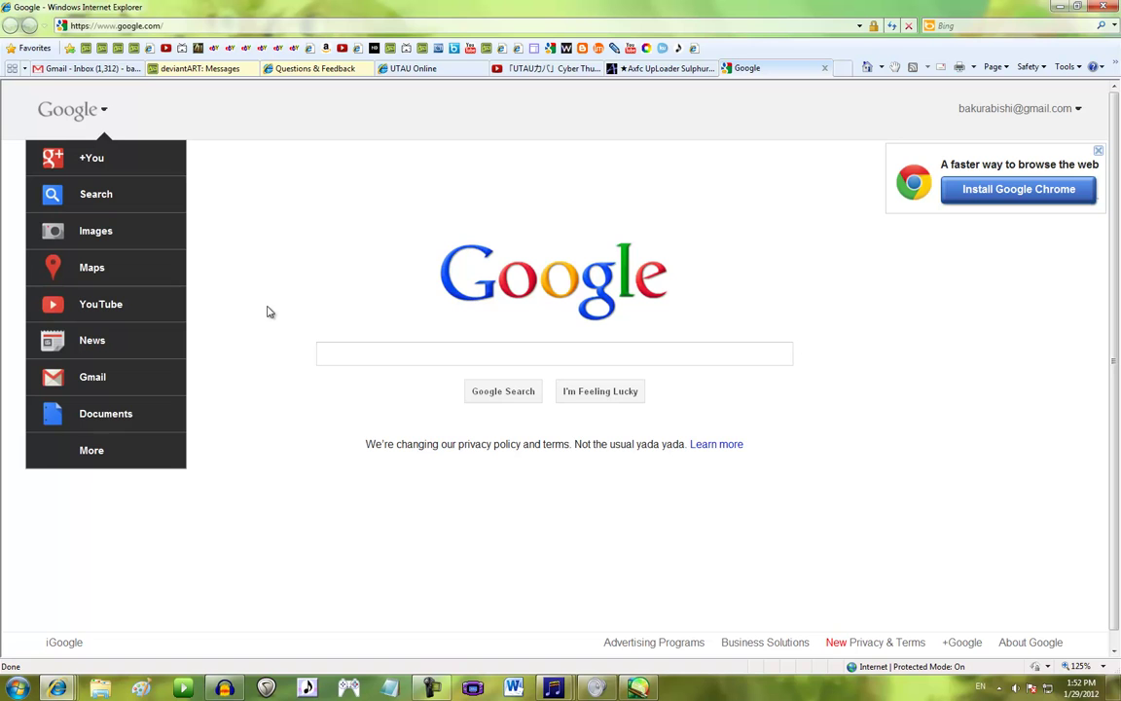
left_click(105, 112)
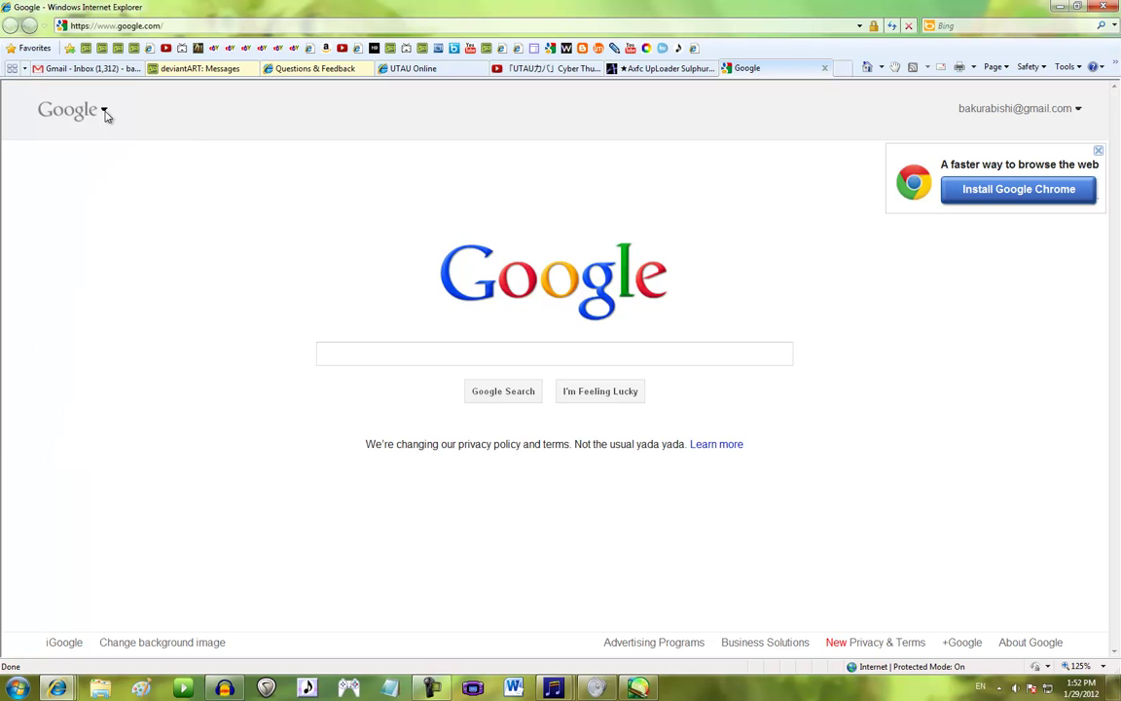
left_click(105, 112)
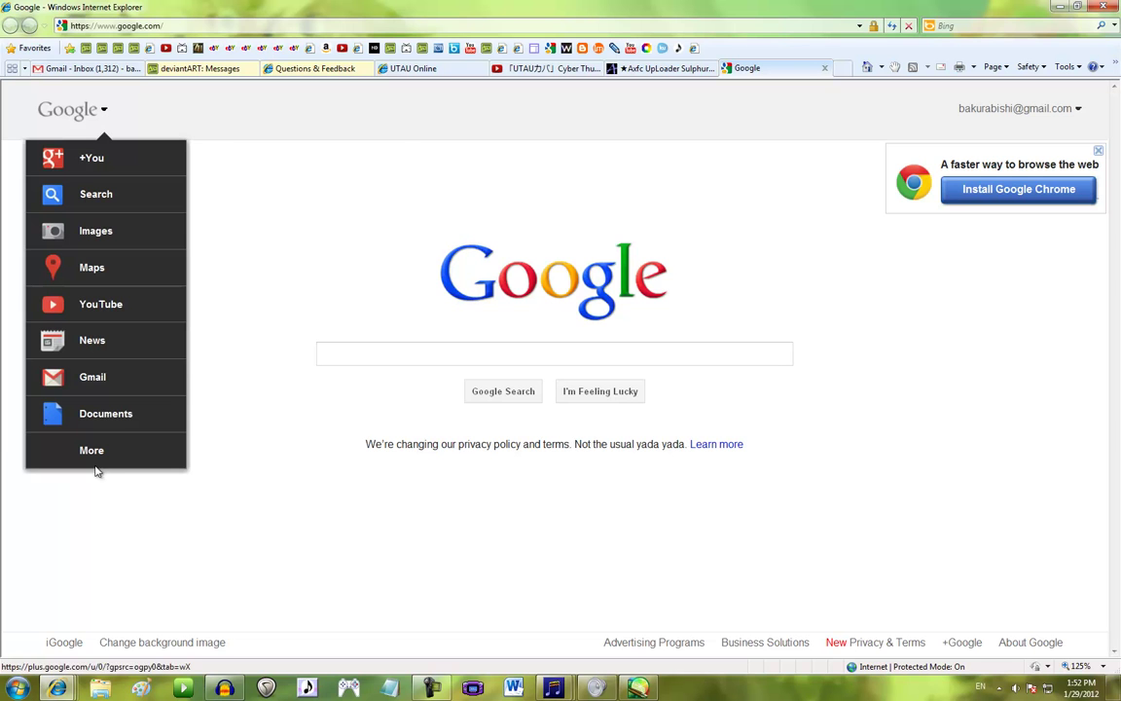
mouse_move(89, 459)
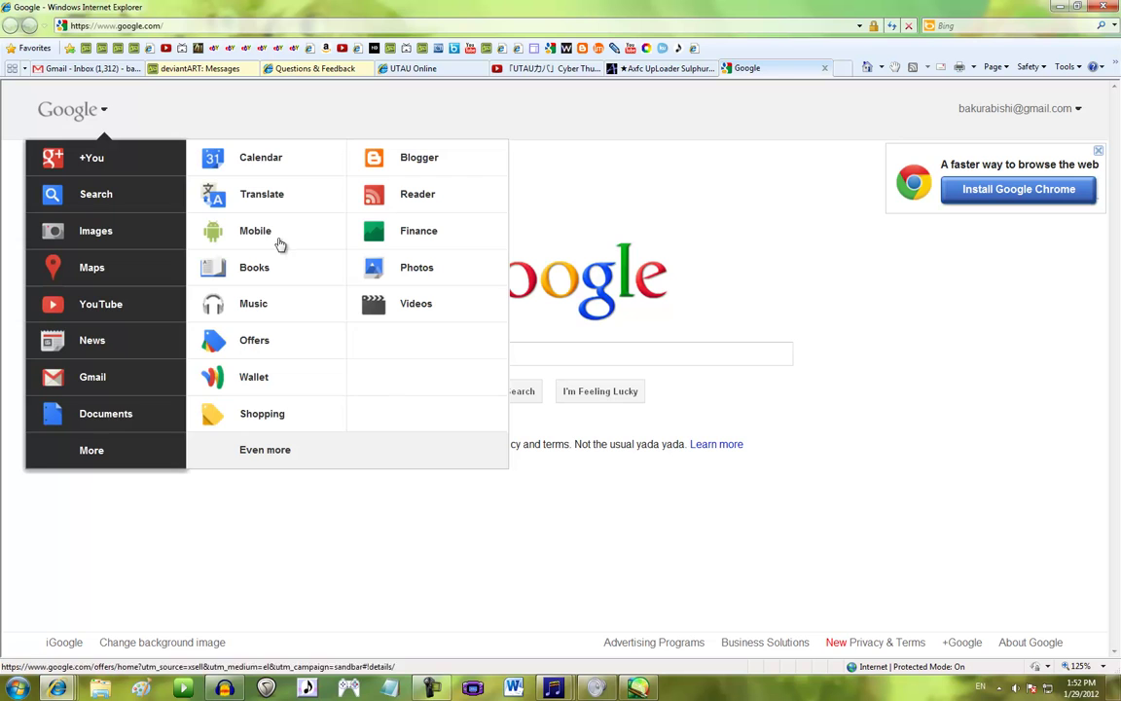
left_click(253, 198)
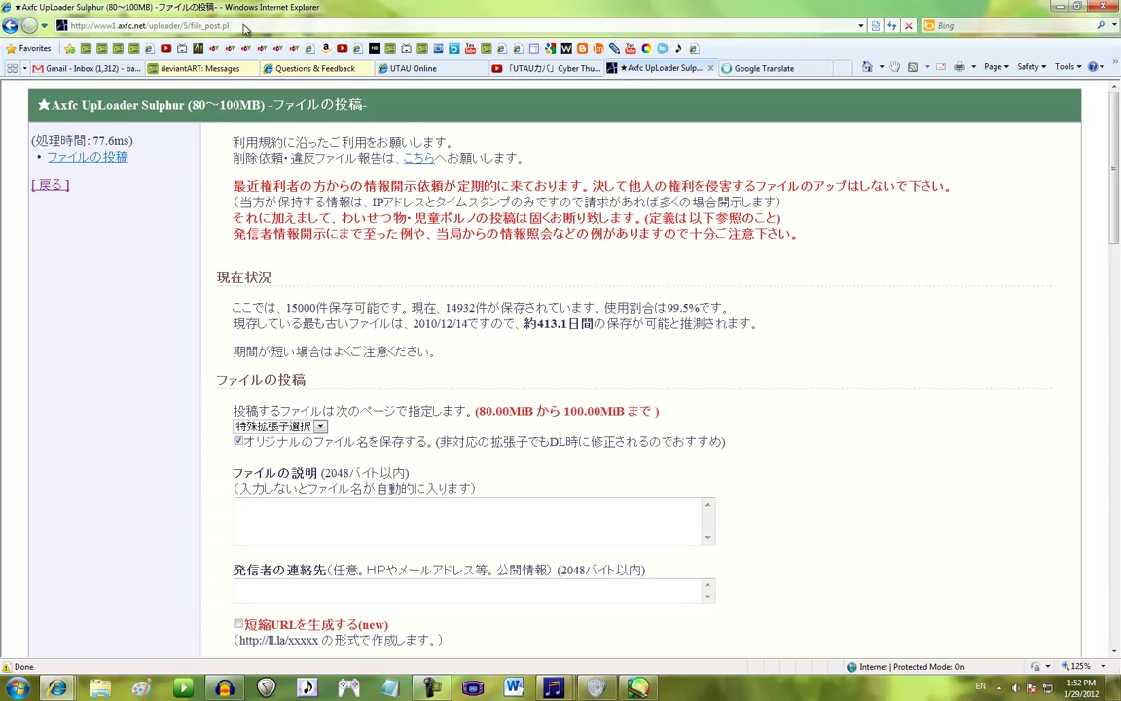
Copy the Sulphur posting page's web address
left_click(207, 26)
right_click(53, 30)
left_click(83, 74)
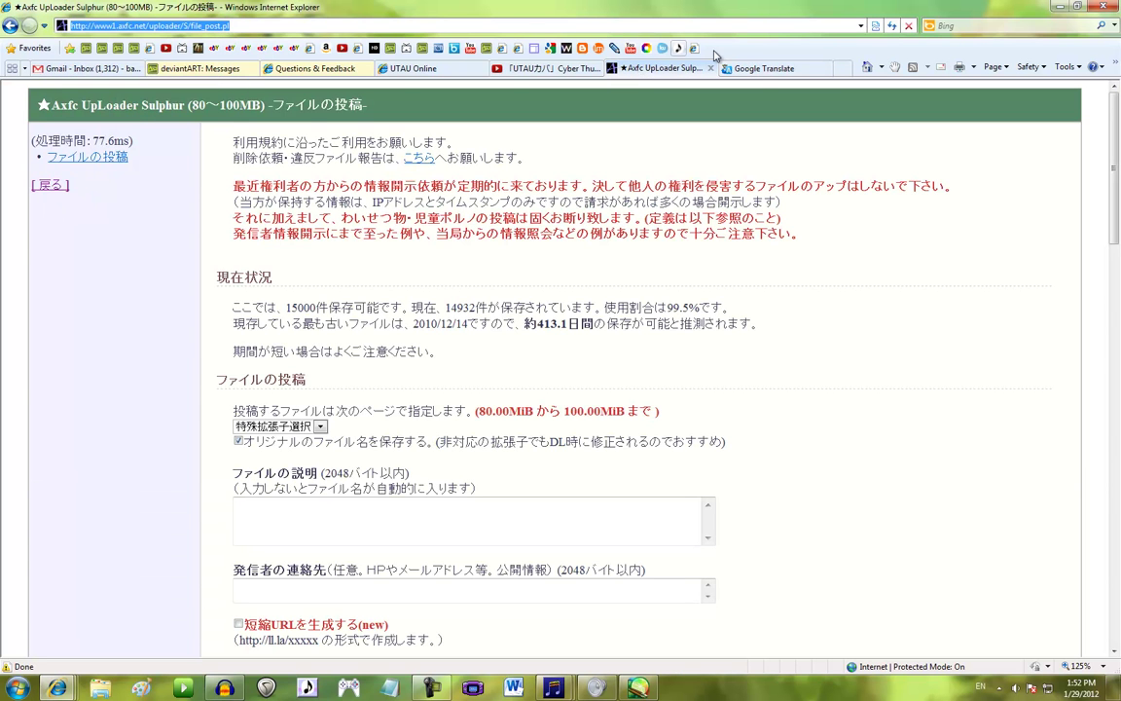
Paste that address into Google Translate and translate it from Japanese to English
left_click(772, 74)
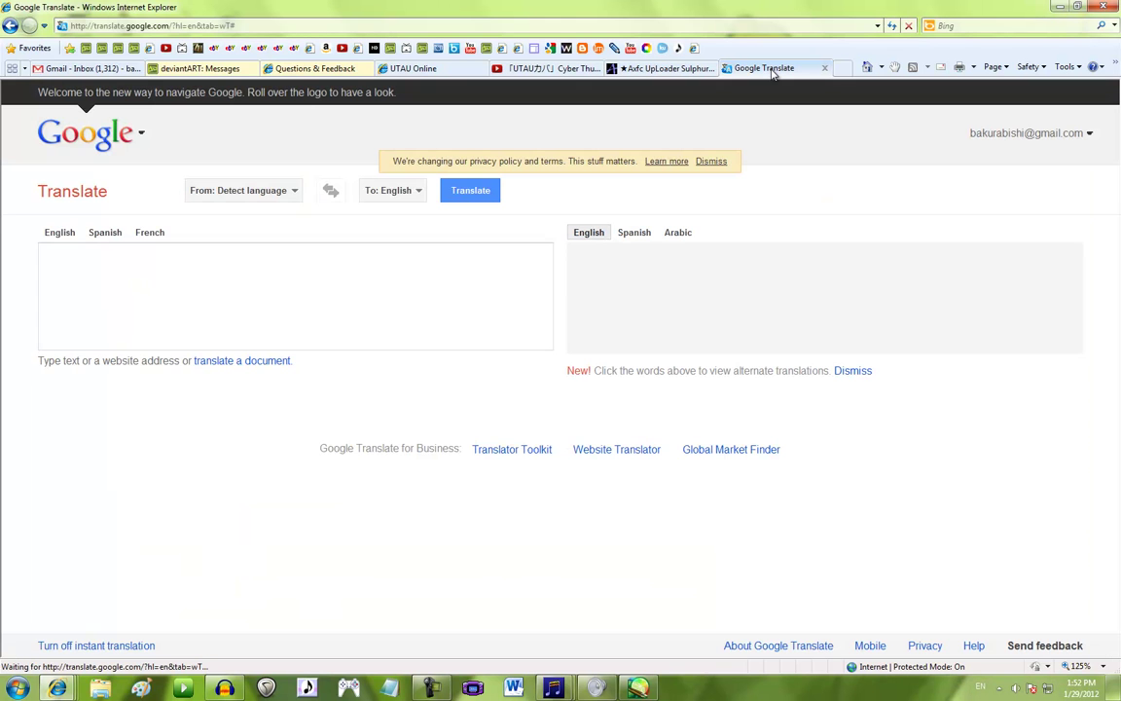
left_click(255, 296)
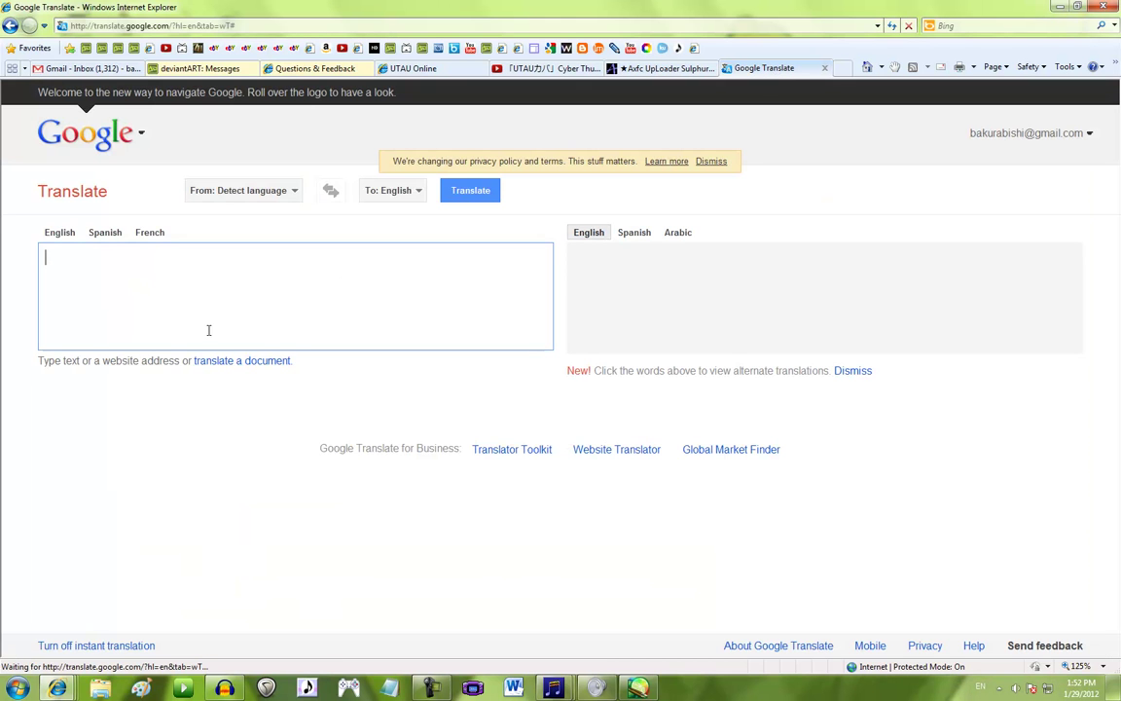
right_click(231, 267)
left_click(265, 328)
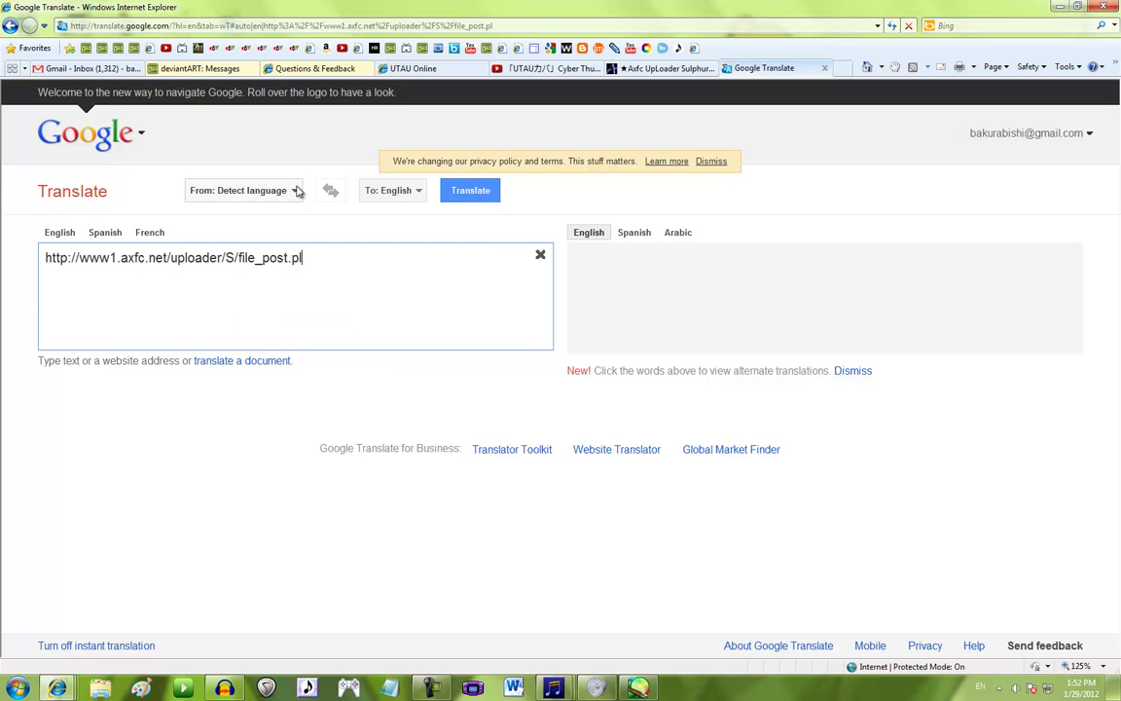
left_click(297, 192)
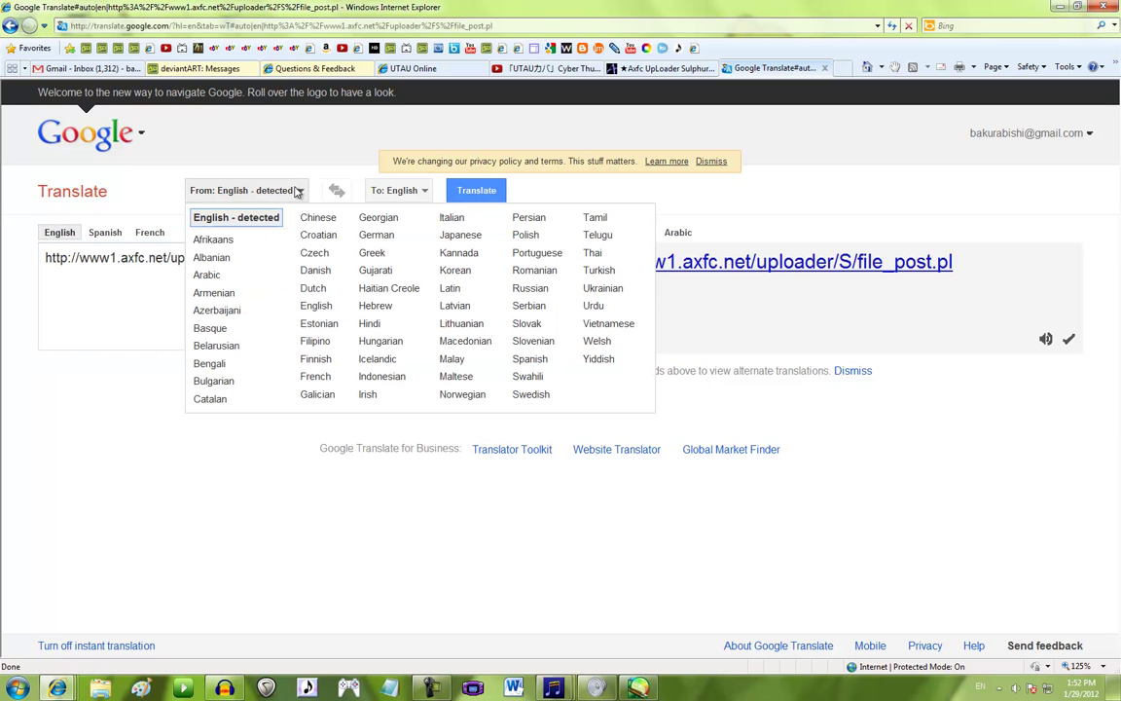
left_click(460, 236)
left_click(450, 193)
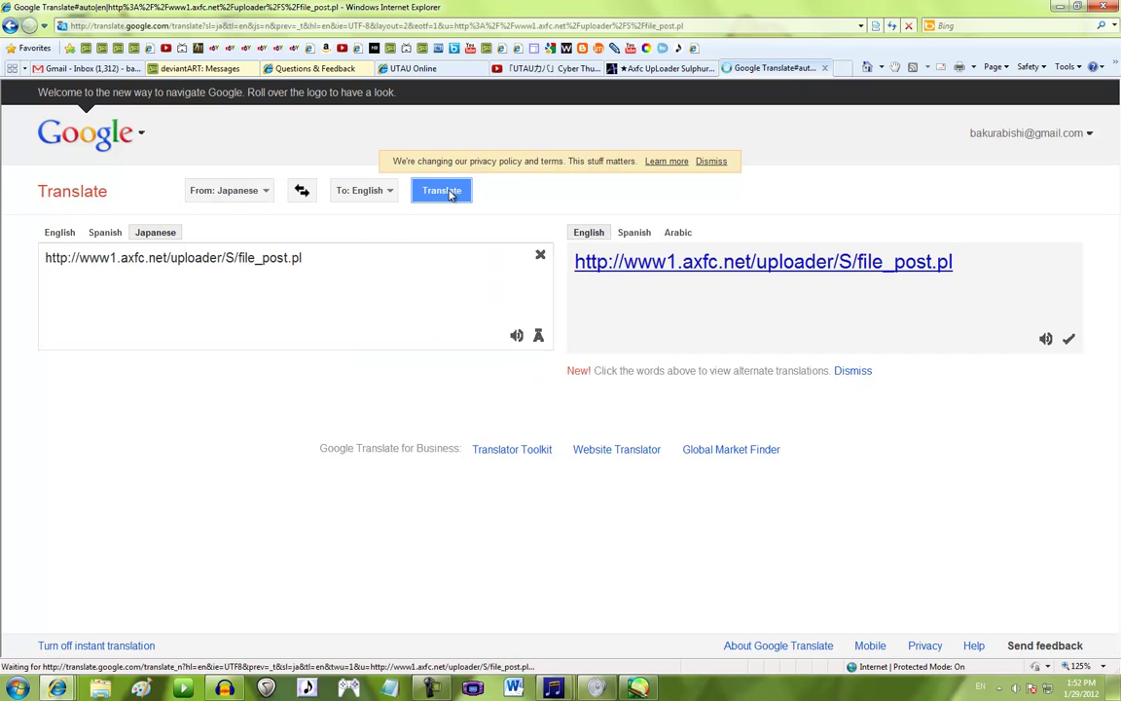
left_click(685, 72)
View the Sulphur posting page in English on the Google Translate tab
scroll(370, 311, "down", 1)
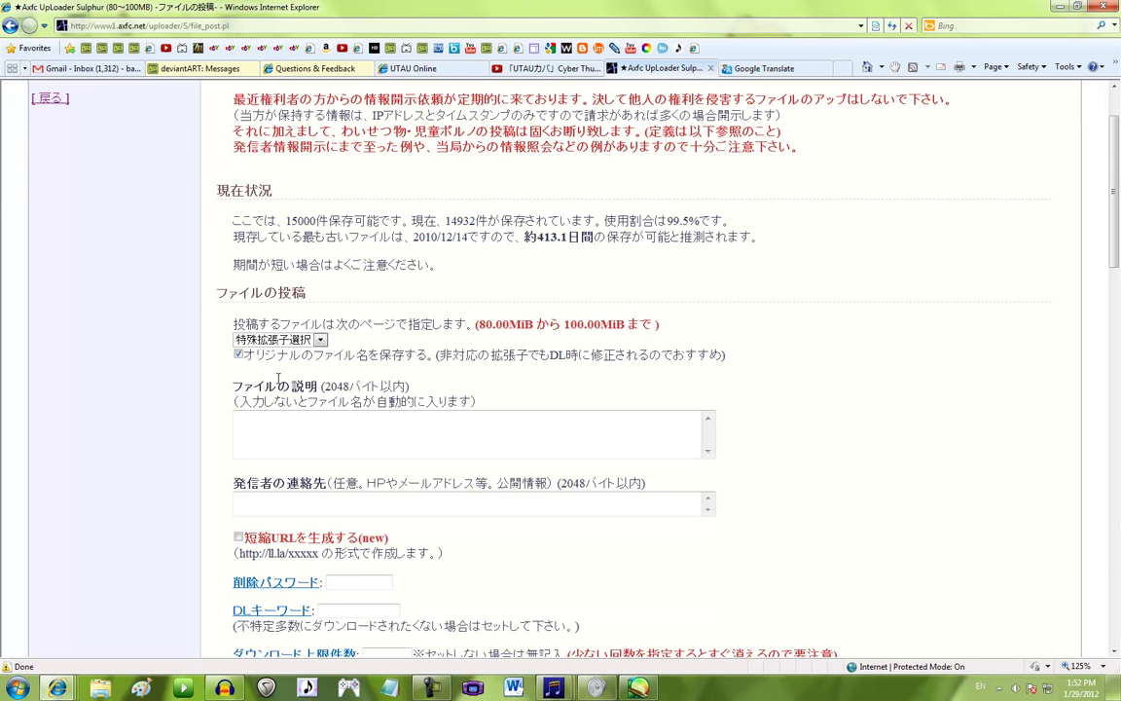
scroll(390, 310, "up", 1)
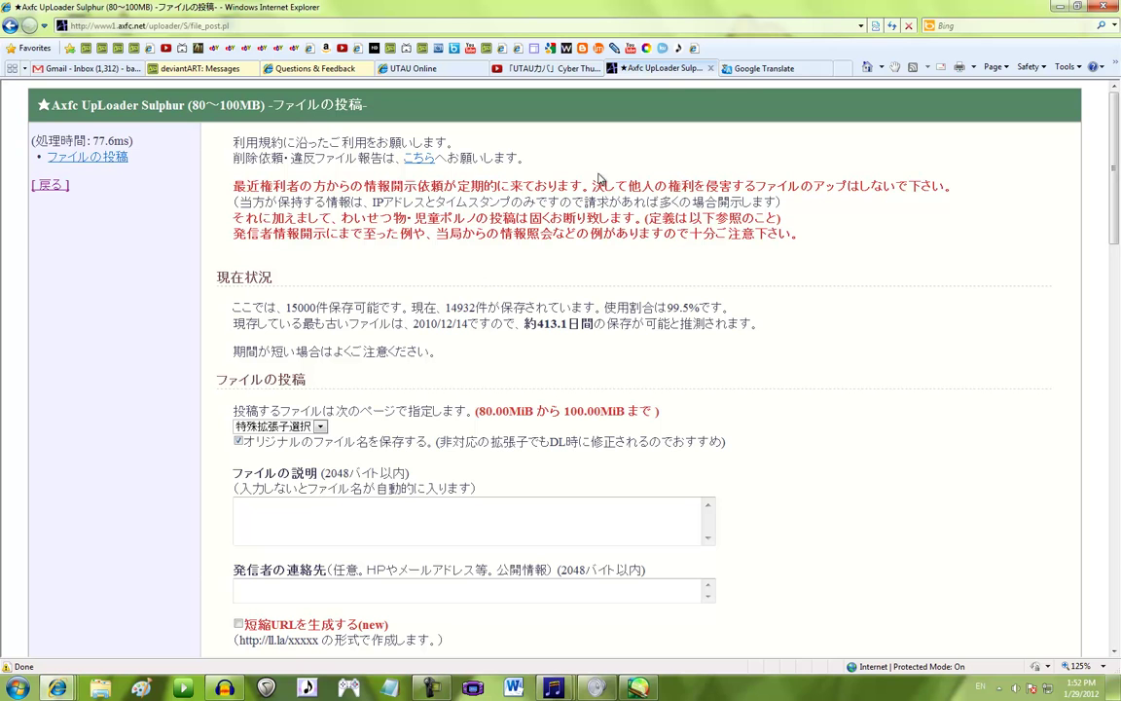
left_click(744, 72)
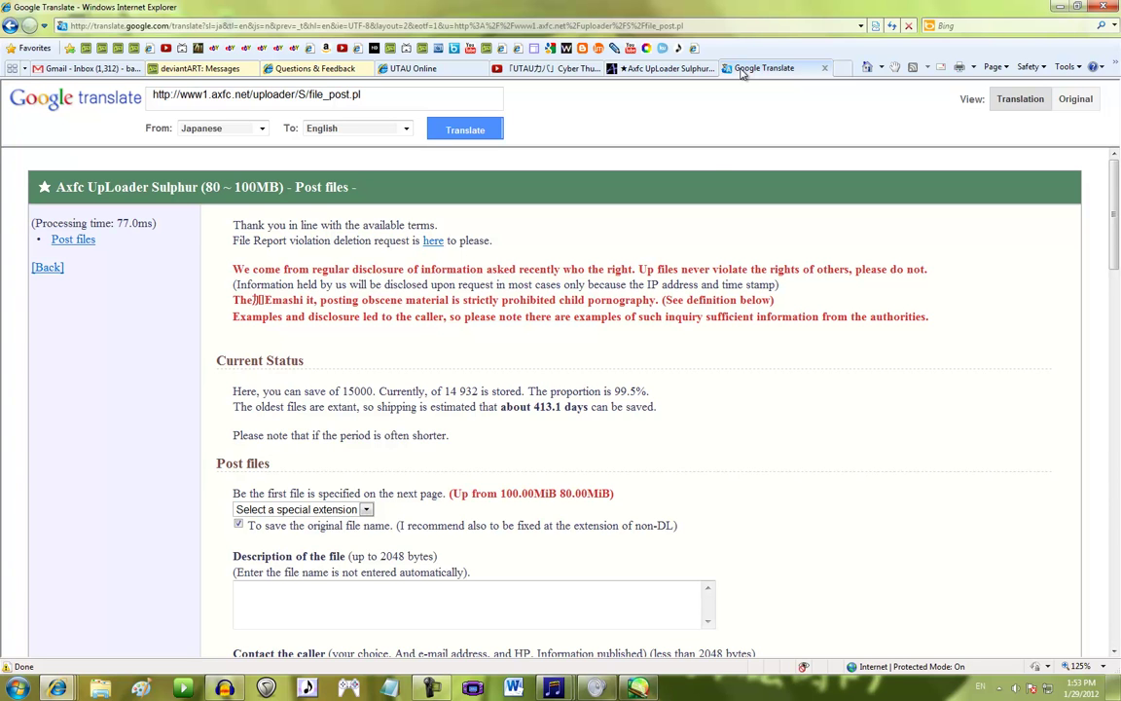
scroll(565, 375, "down", 1)
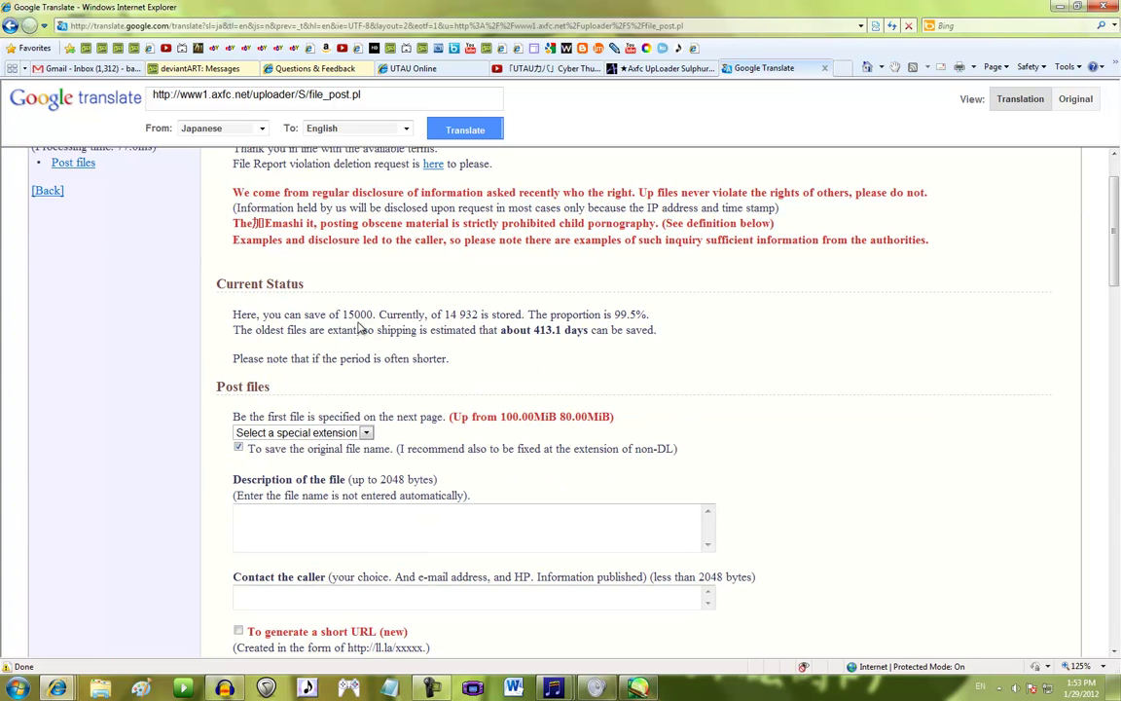
mouse_move(378, 314)
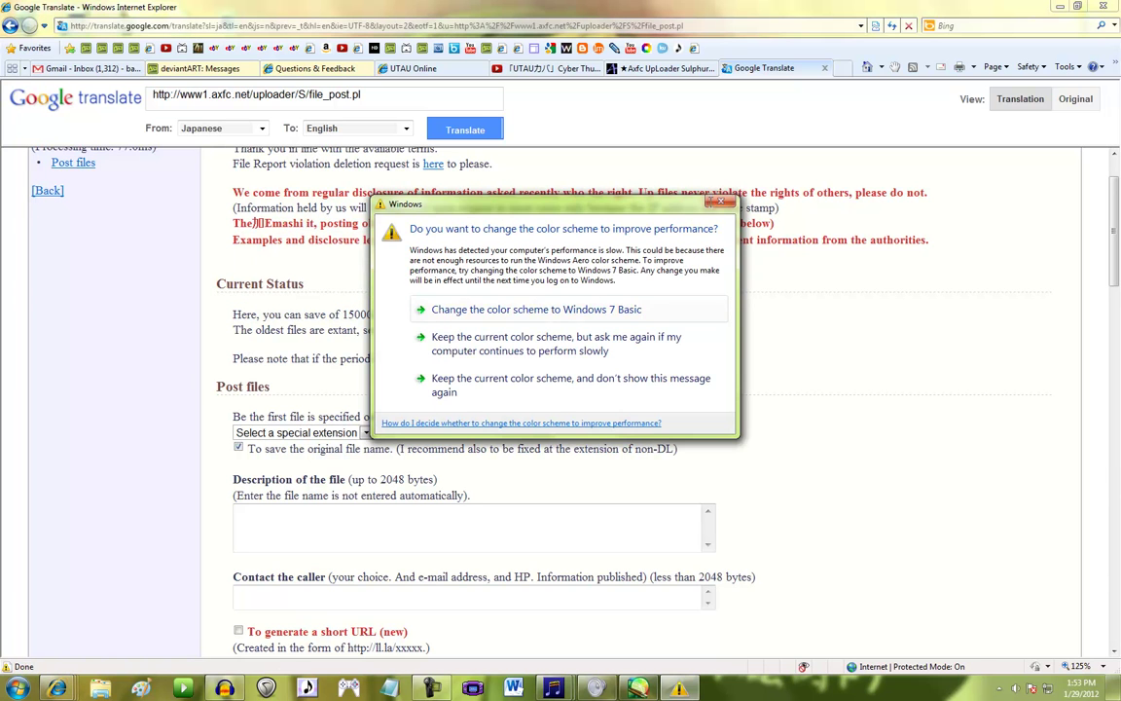
left_click(720, 202)
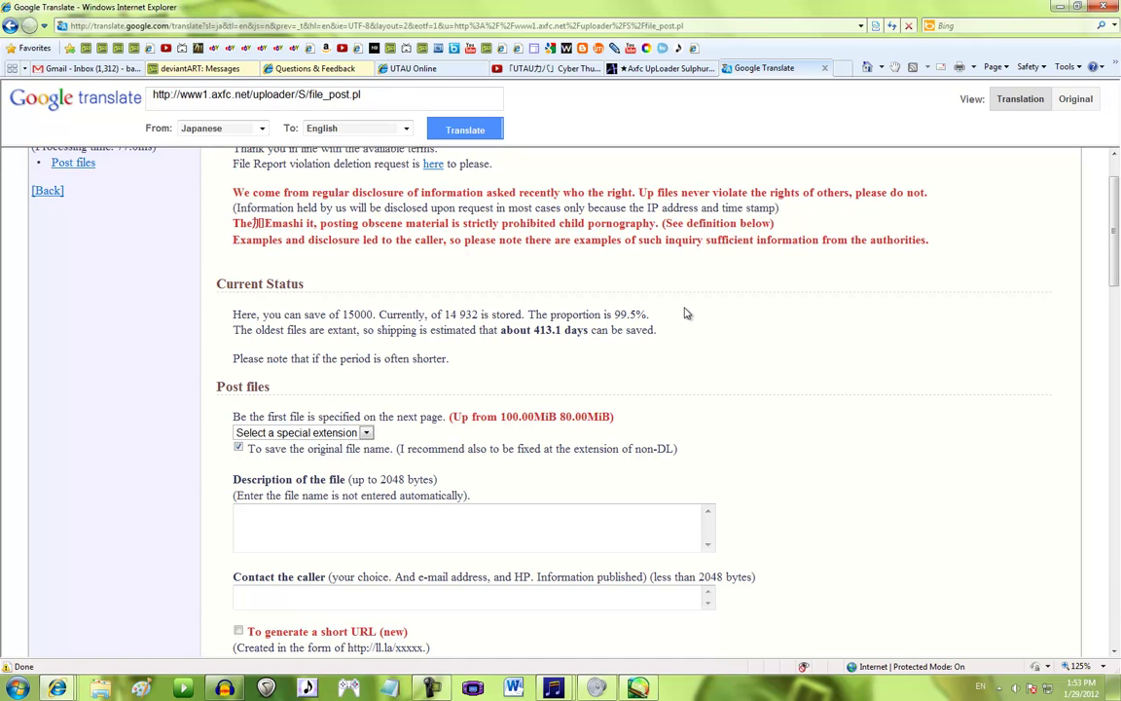
scroll(700, 321, "down", 1)
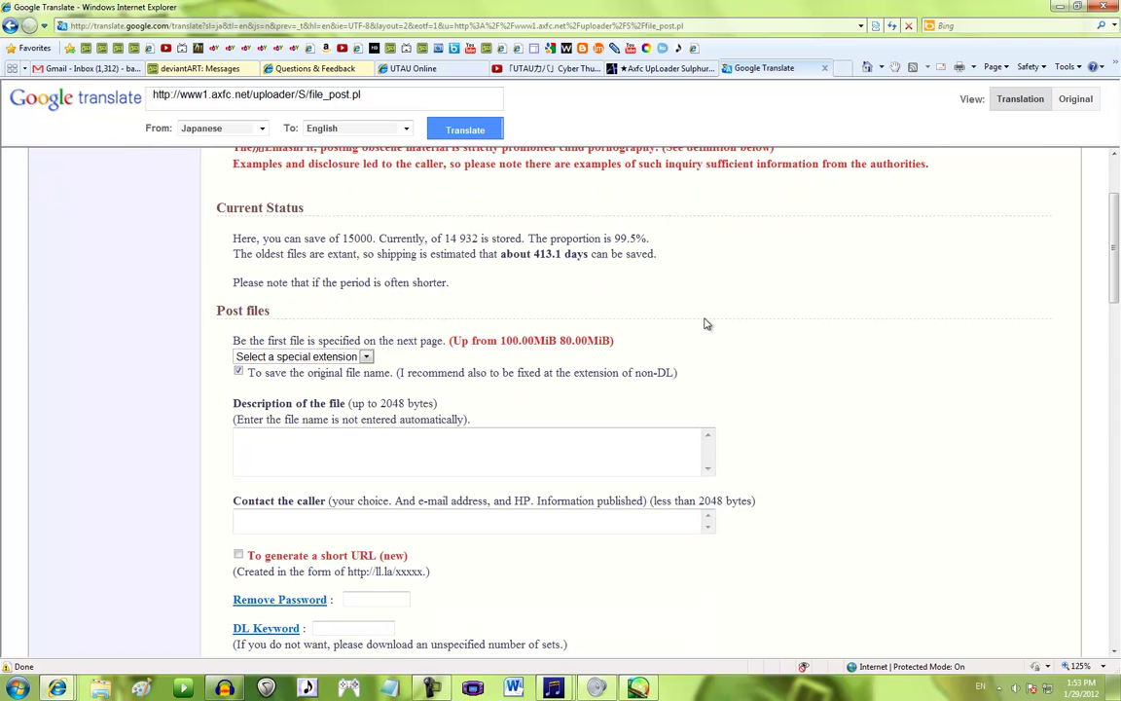
triple_click(559, 253)
left_click(623, 284)
scroll(759, 349, "down", 1)
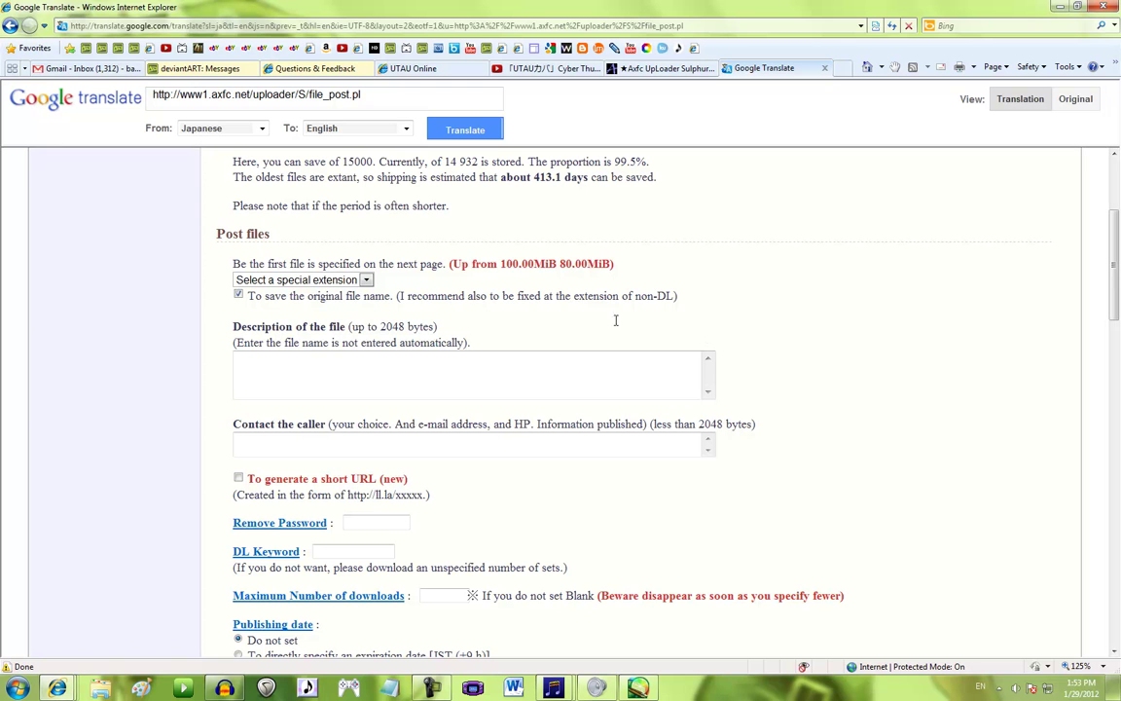
left_click(362, 282)
left_click(362, 281)
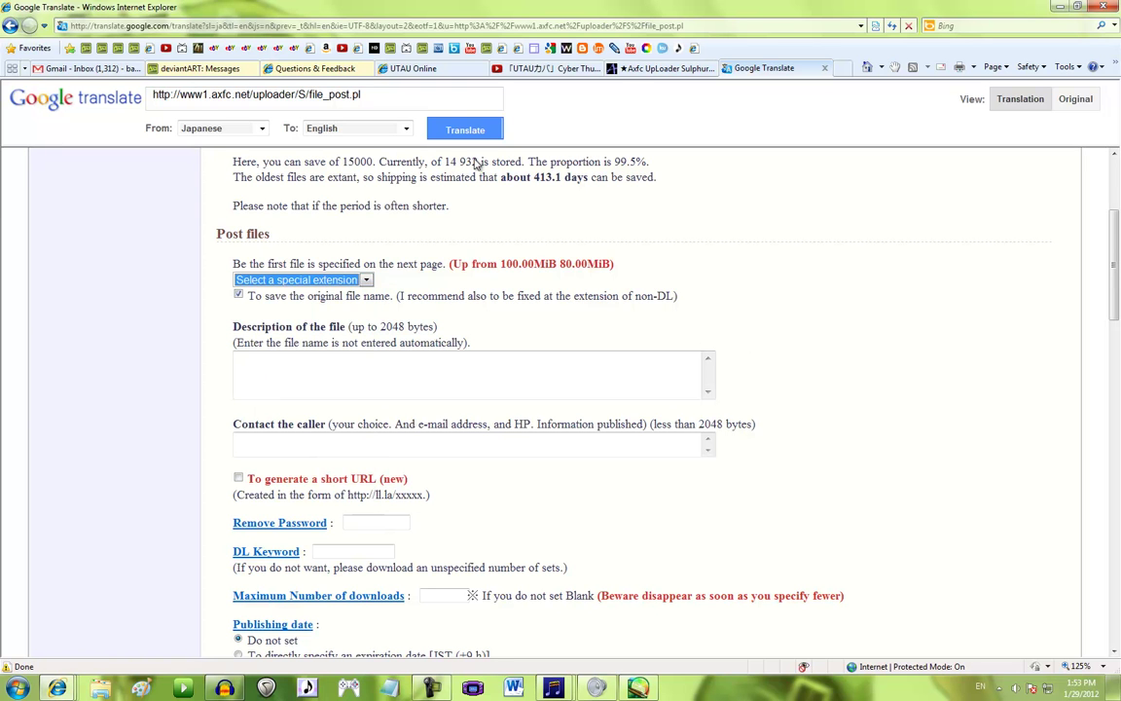
Choose rar in the 特殊拡張子選択 special extension list on the Japanese upload form
left_click(647, 68)
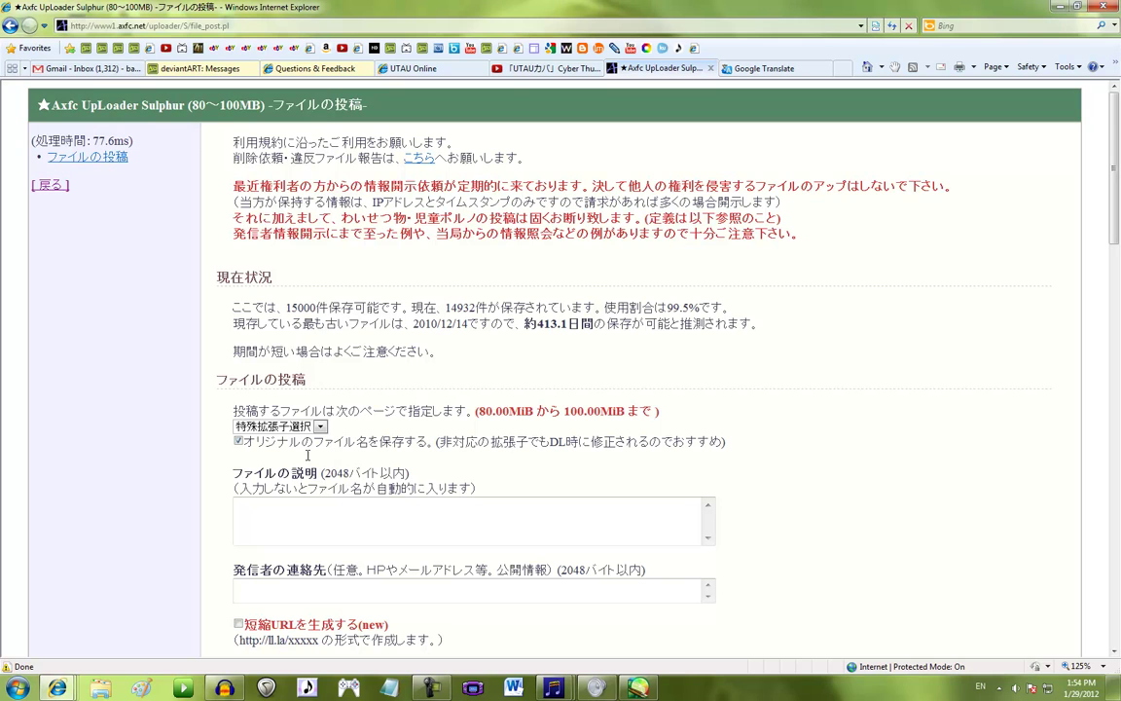
left_click(320, 427)
left_click_drag(314, 309, 316, 314)
scroll(315, 311, "down", 3)
scroll(320, 298, "up", 5)
left_click(261, 210)
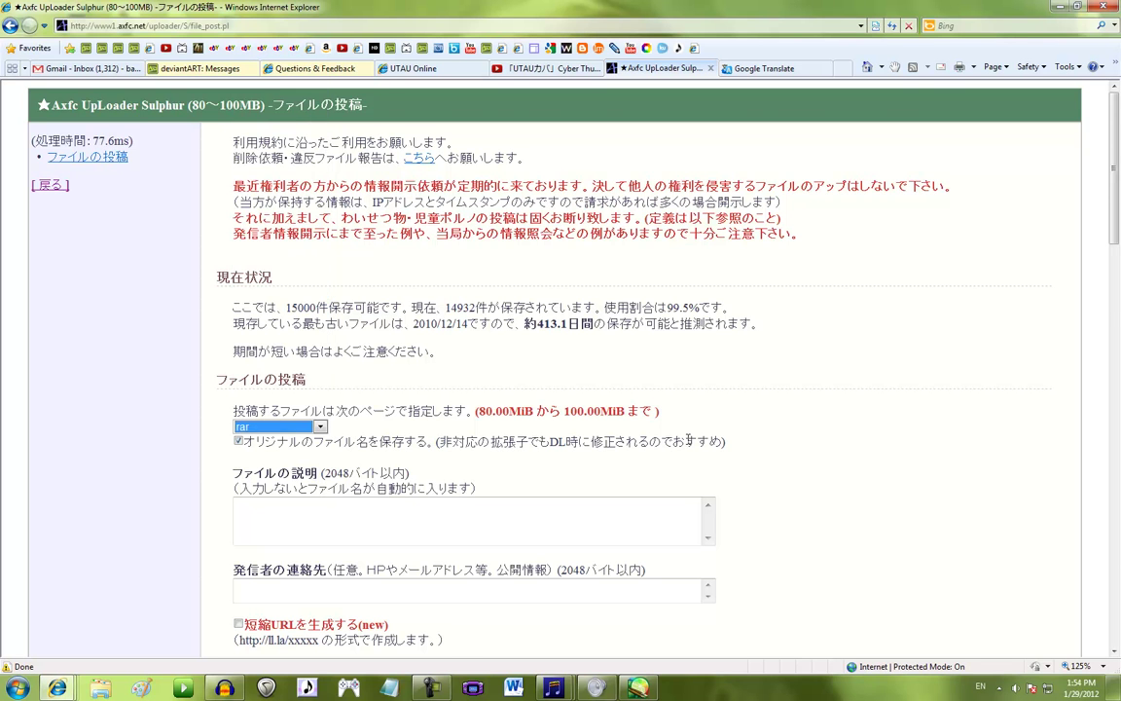
scroll(775, 428, "down", 5)
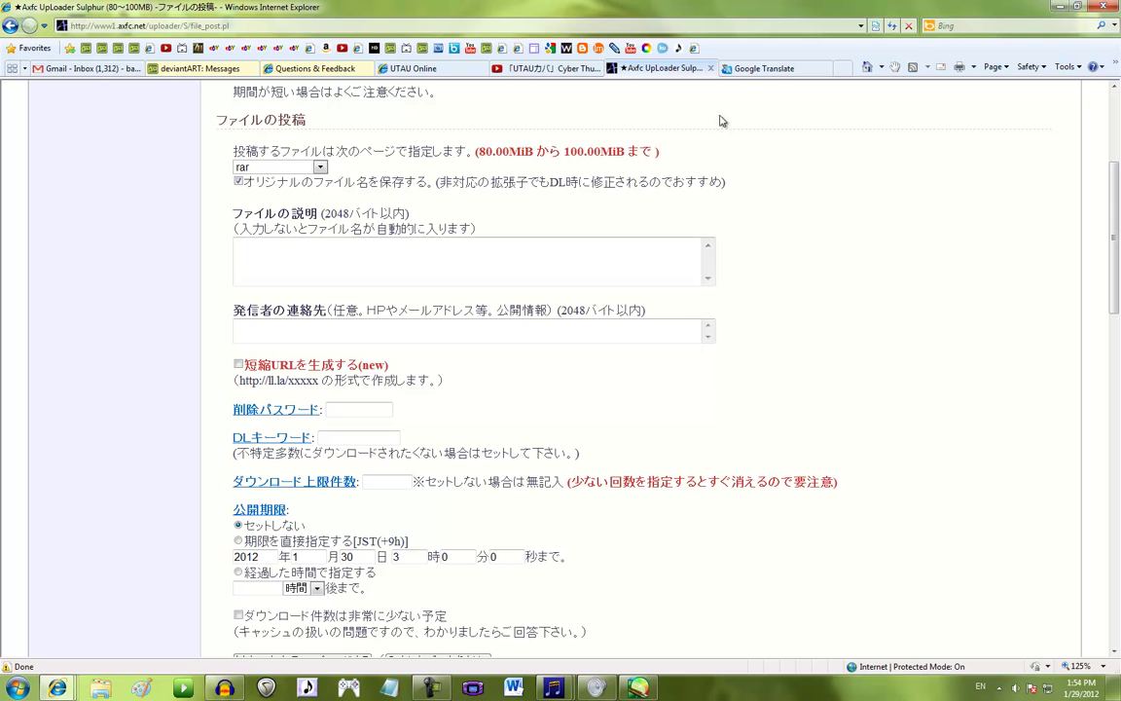
left_click(761, 70)
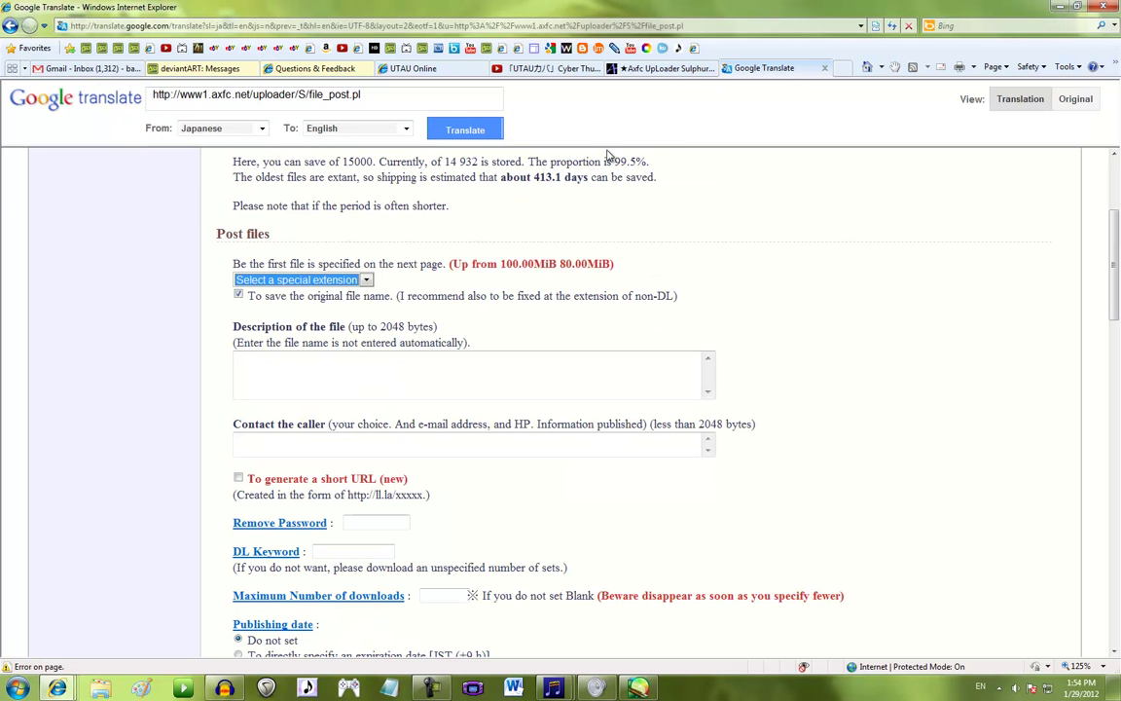
Enter the file description 'Kenage Kaisho VCV+CV Beta for a tutorial'
left_click(662, 68)
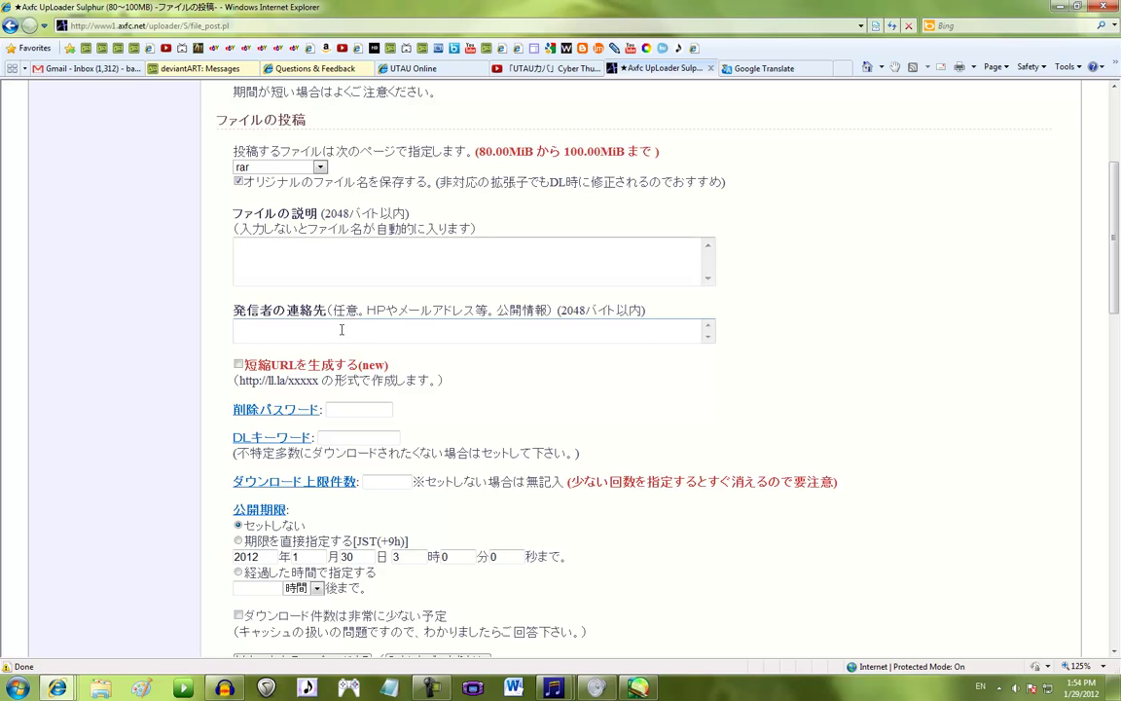
type("Kenage Ka")
key("BackSpace")
key("BackSpace")
type("Kaisho")
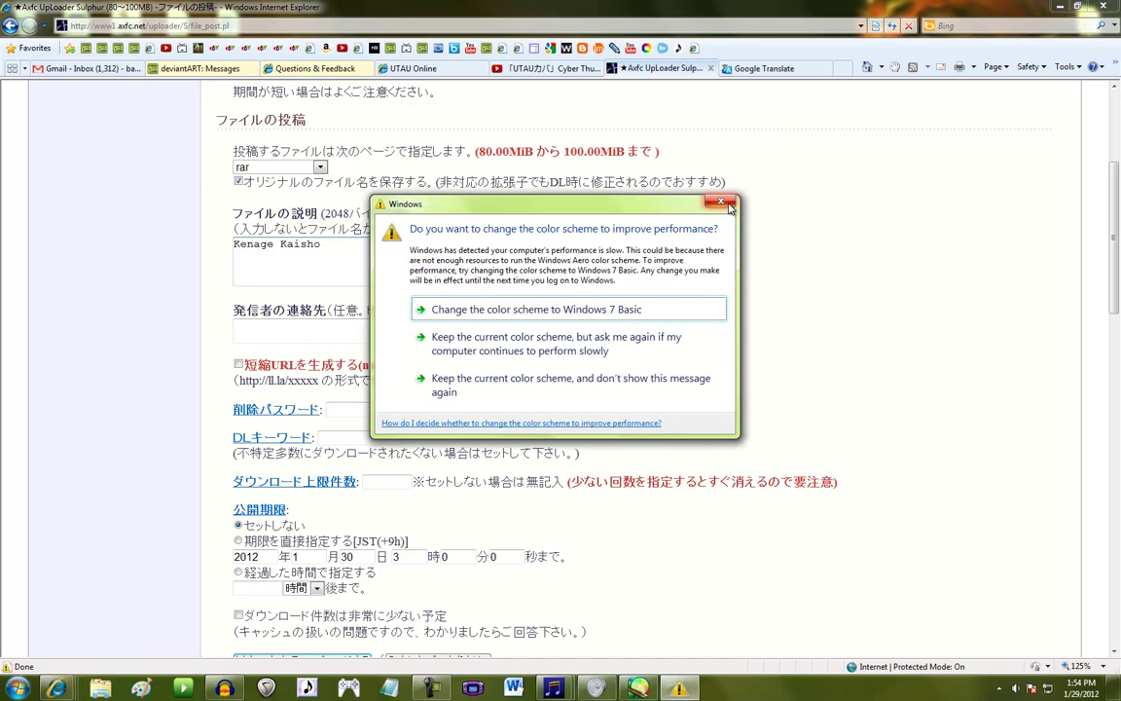
left_click(720, 203)
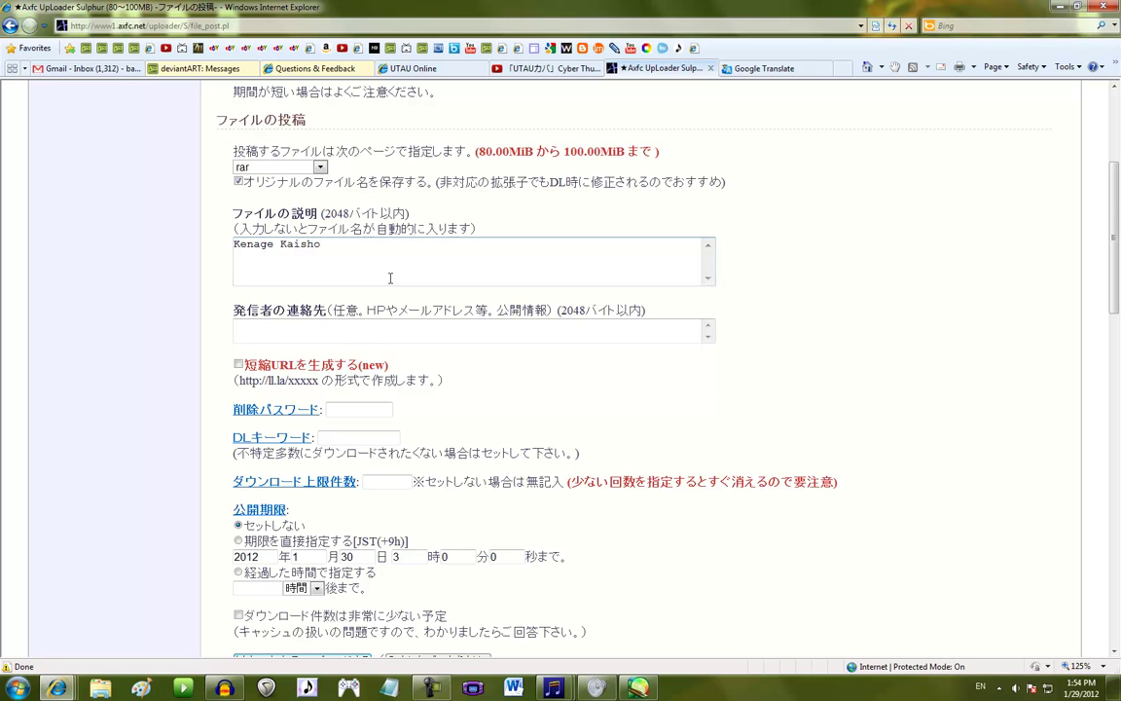
type("VCV+CV Beta for a tutorial")
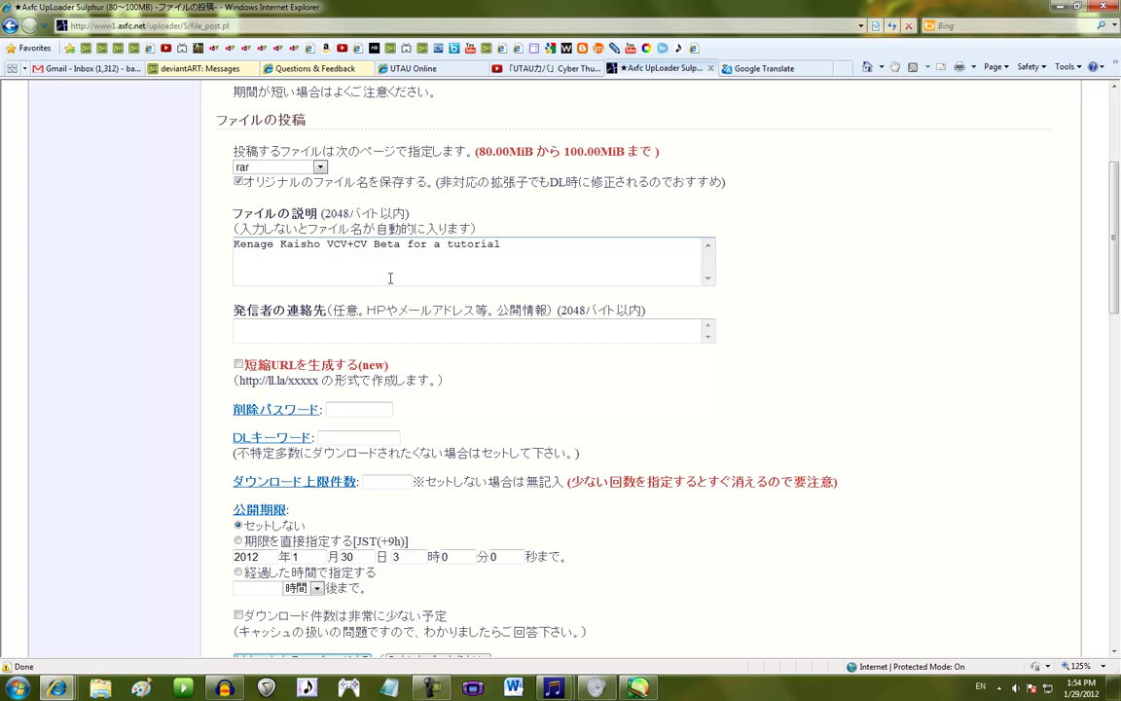
left_click(718, 66)
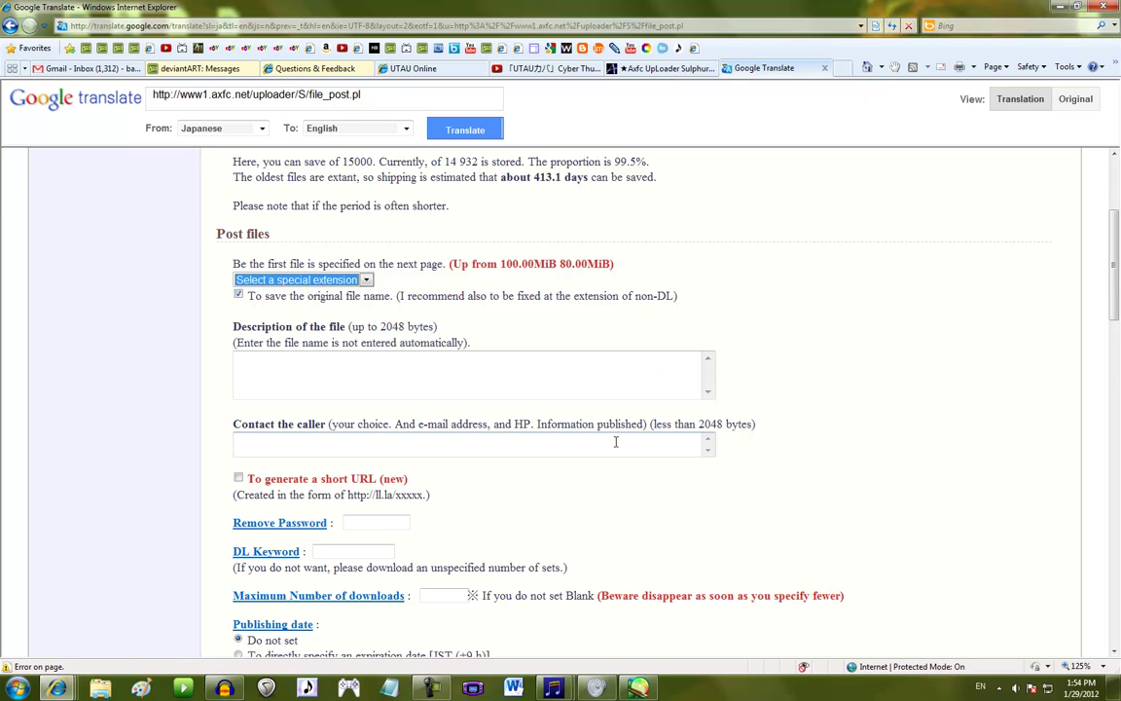
Compare the lower password, keyword and download-limit fields on both Japanese and translated forms
left_click(688, 70)
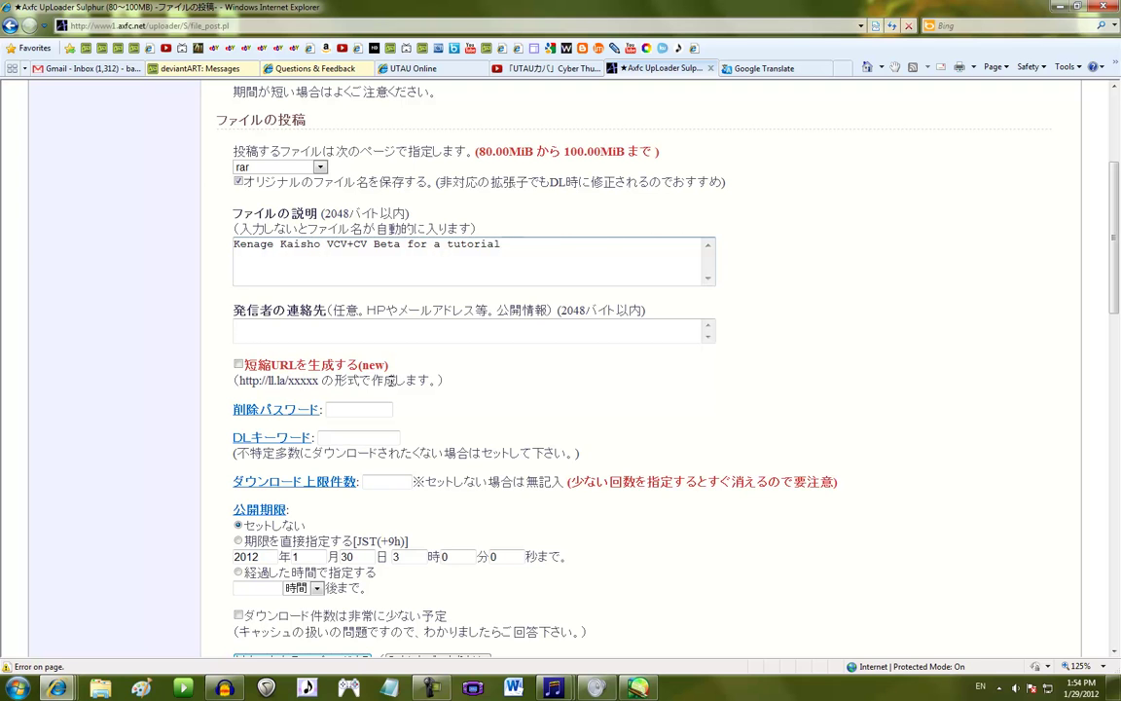
scroll(467, 370, "down", 2)
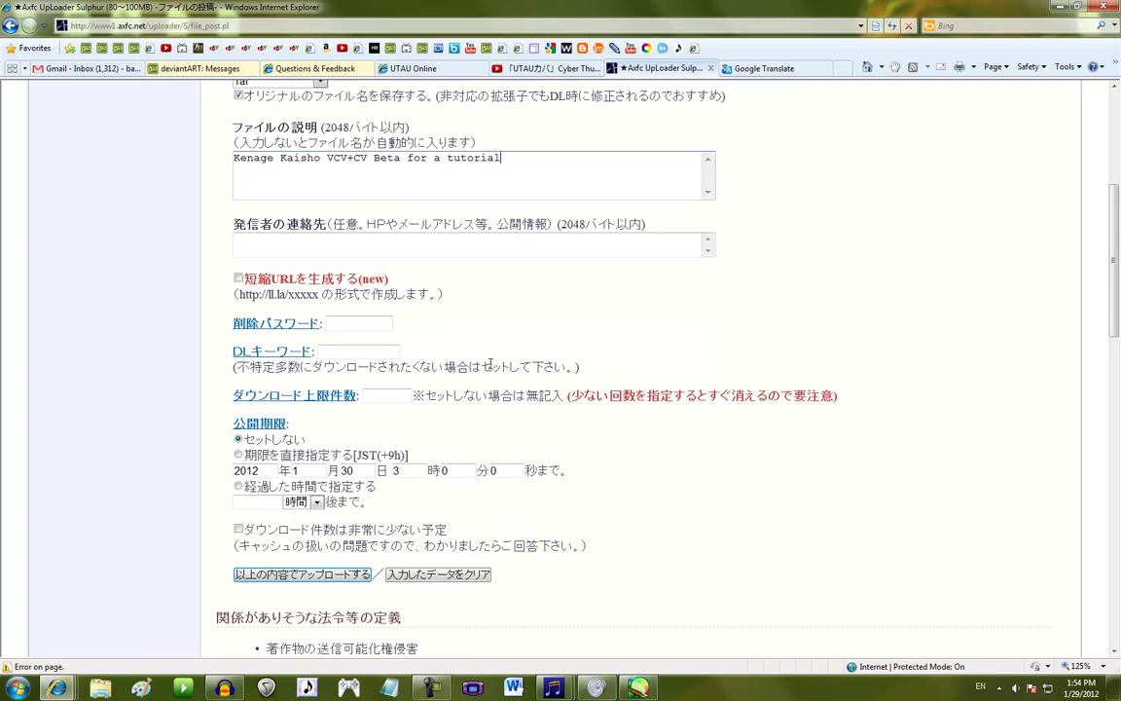
left_click(769, 69)
scroll(769, 377, "down", 3)
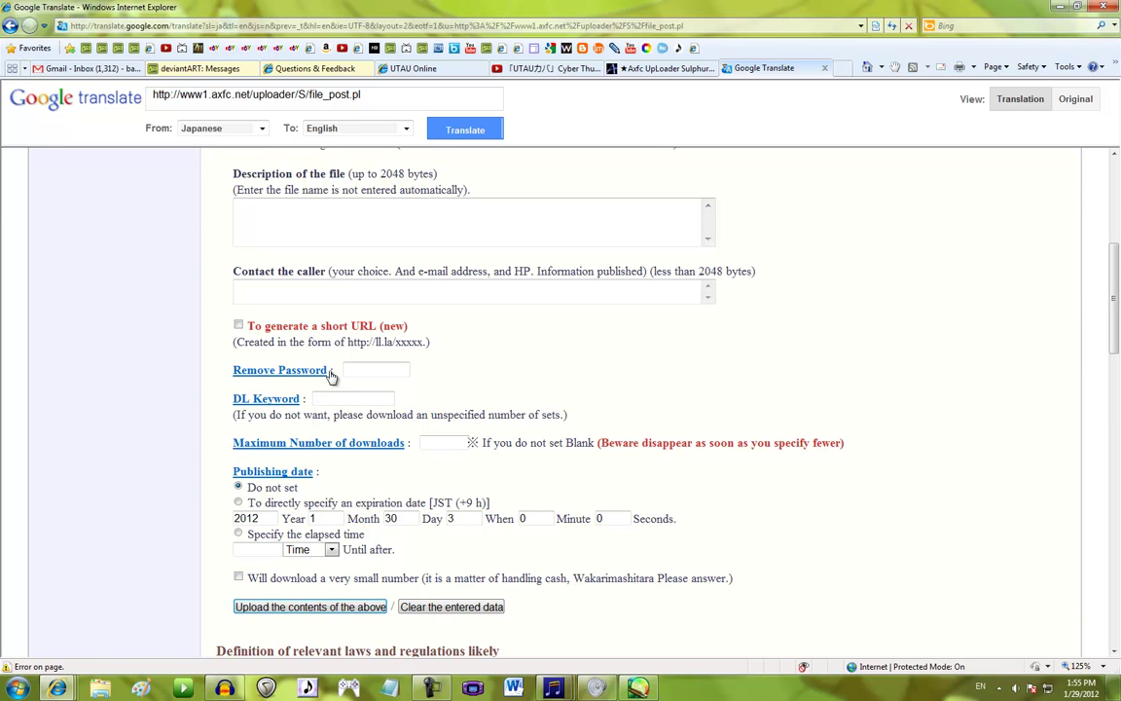
Type a deletion password into the 削除パスワード field
left_click(609, 69)
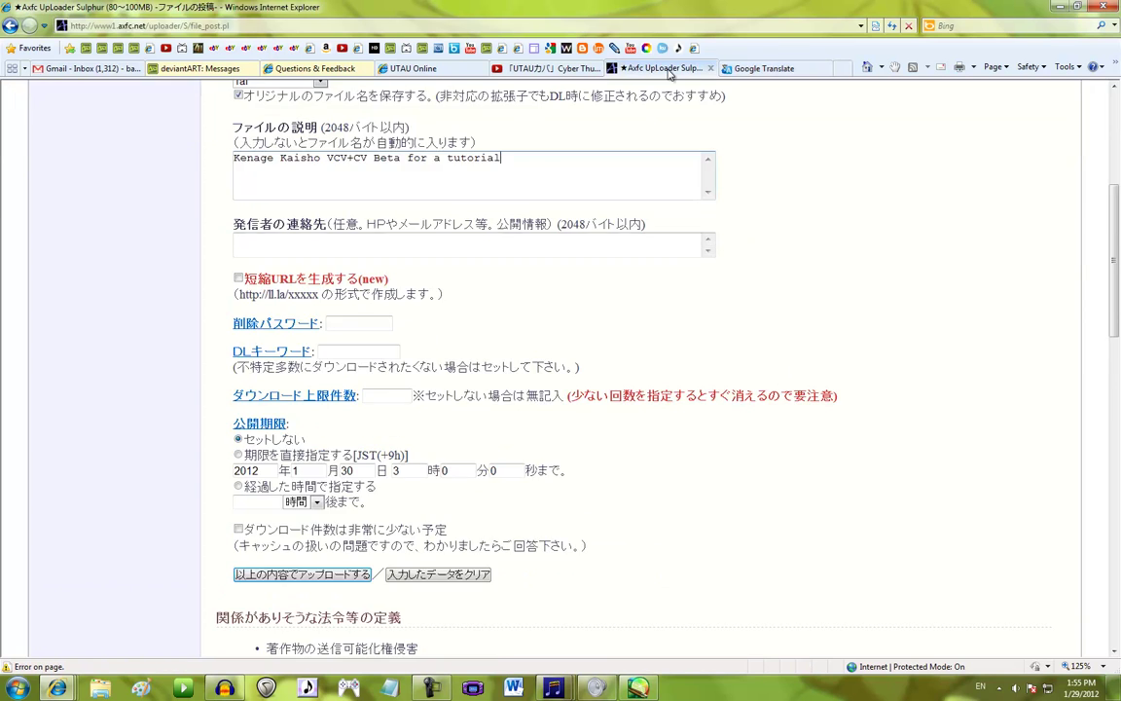
left_click(377, 325)
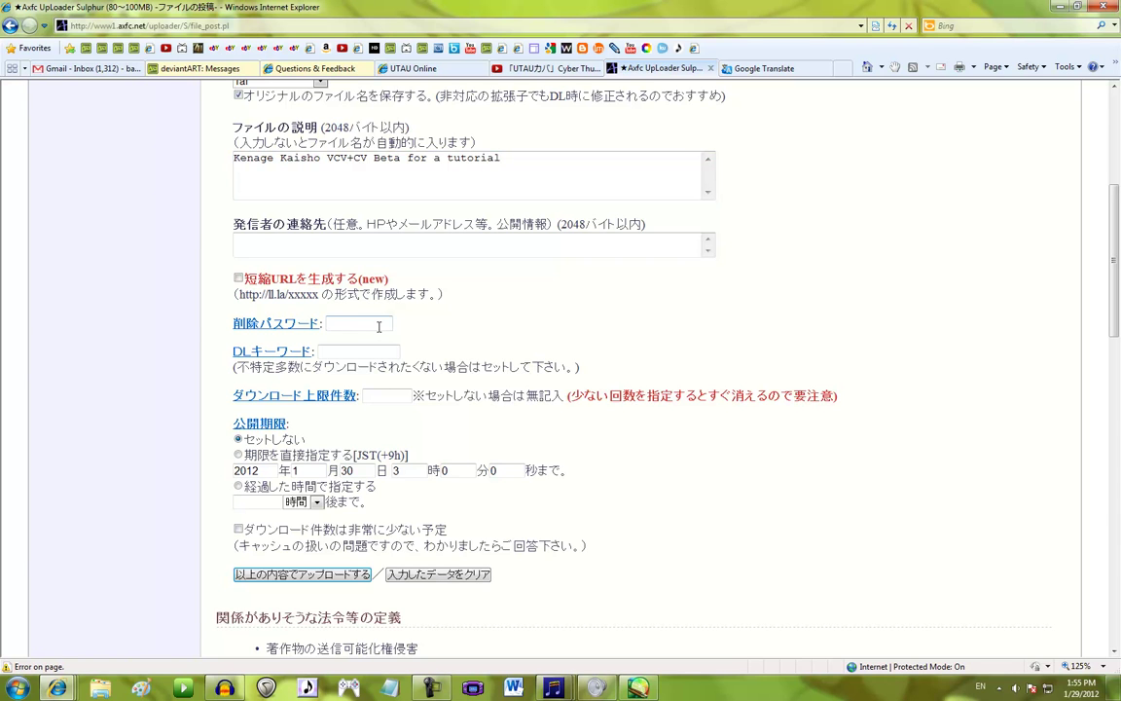
type("•••••••")
left_click(747, 70)
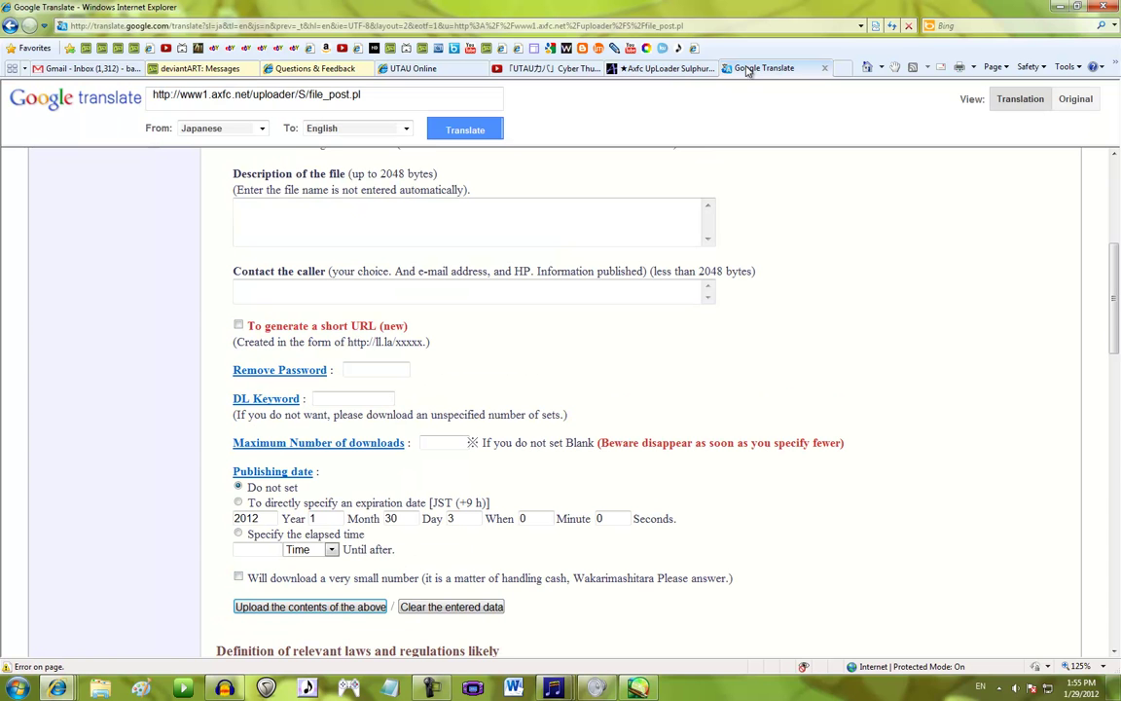
Enter a download keyword in the DLキーワード field
left_click(639, 72)
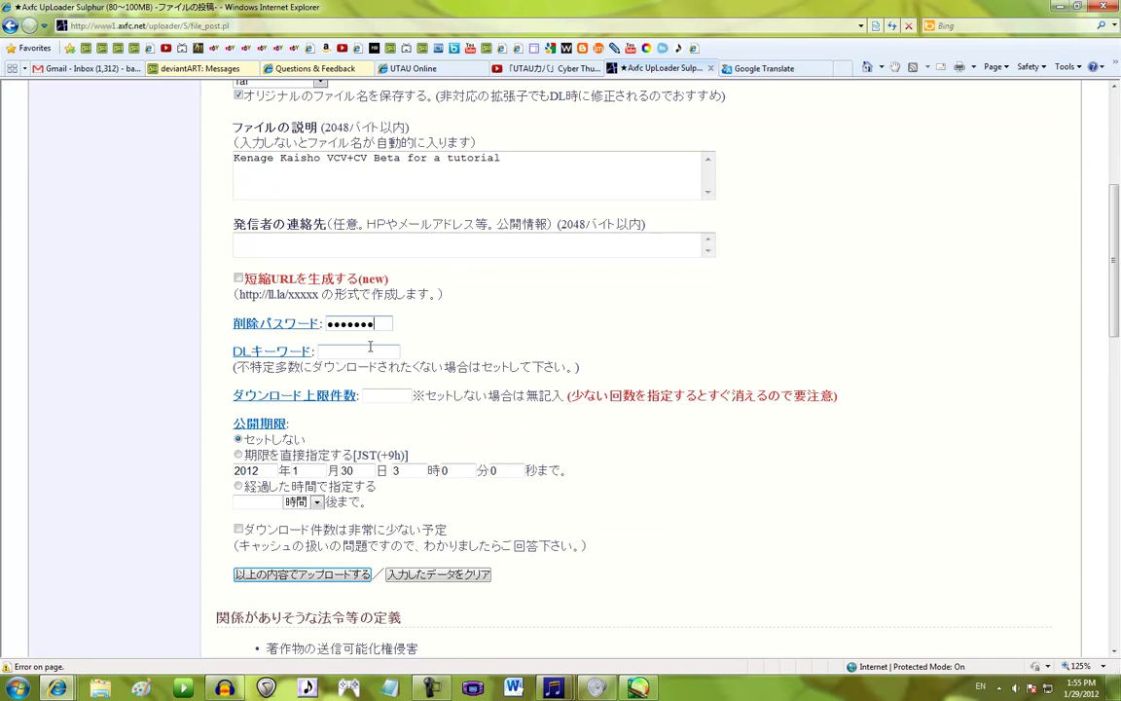
left_click(370, 348)
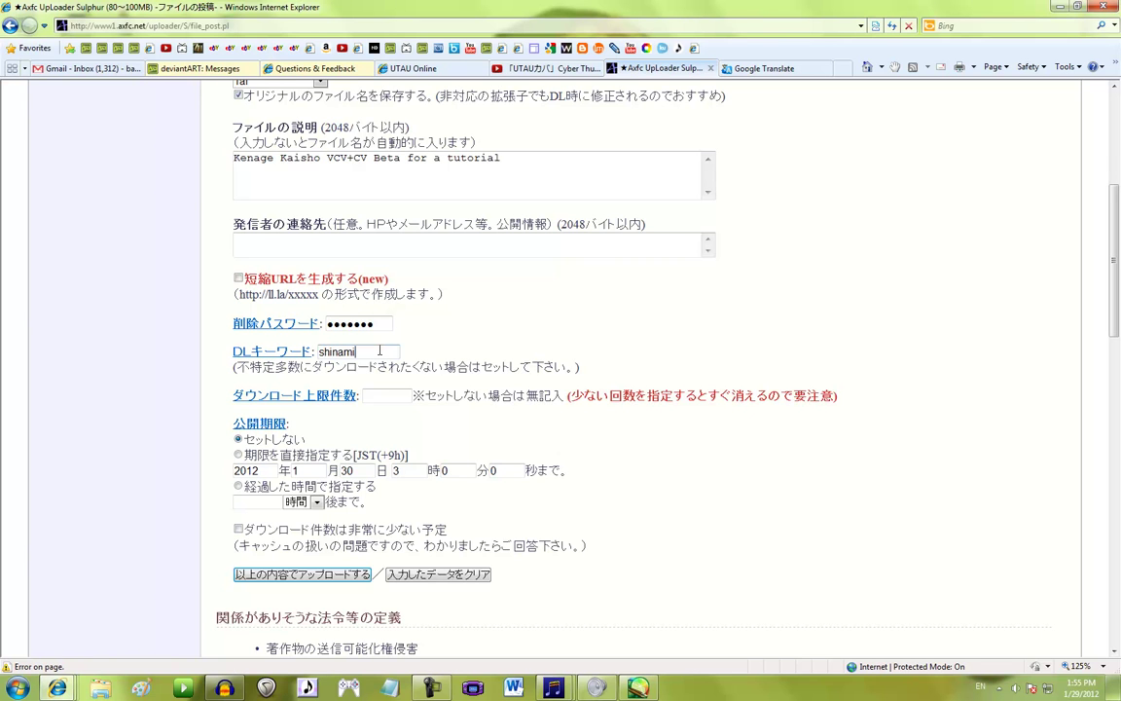
left_click(766, 68)
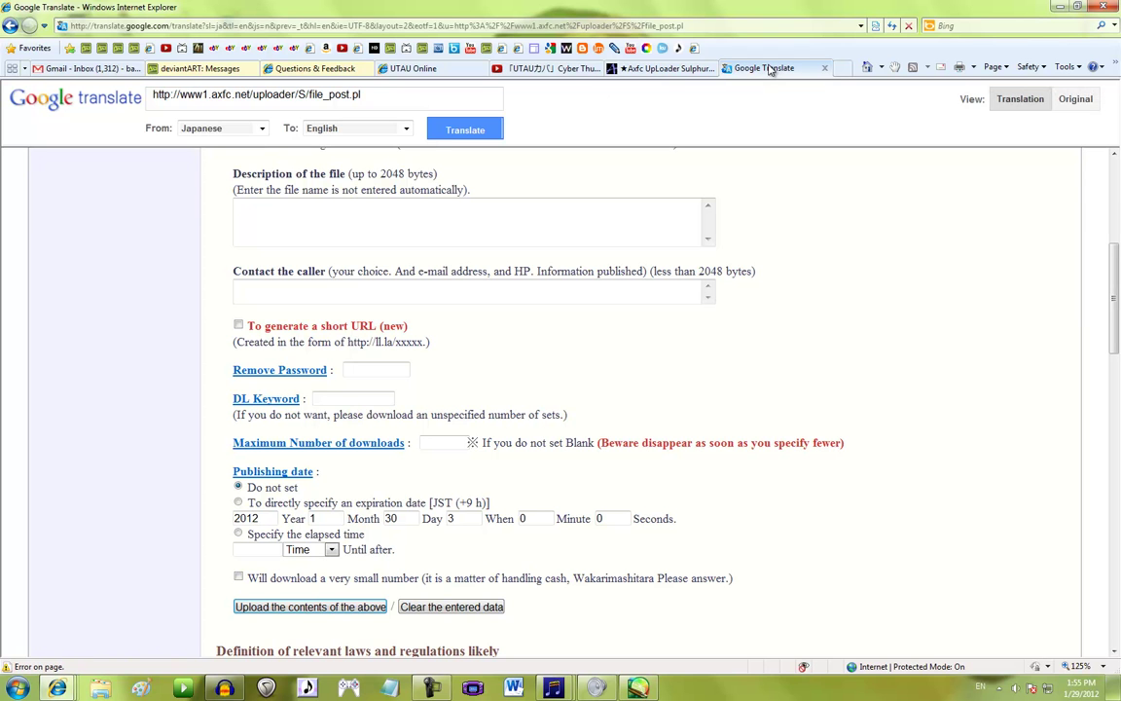
Dismiss the Windows colour-scheme prompt and go back to the Japanese form, keeping the password and keyword filled in
scroll(623, 391, "down", 1)
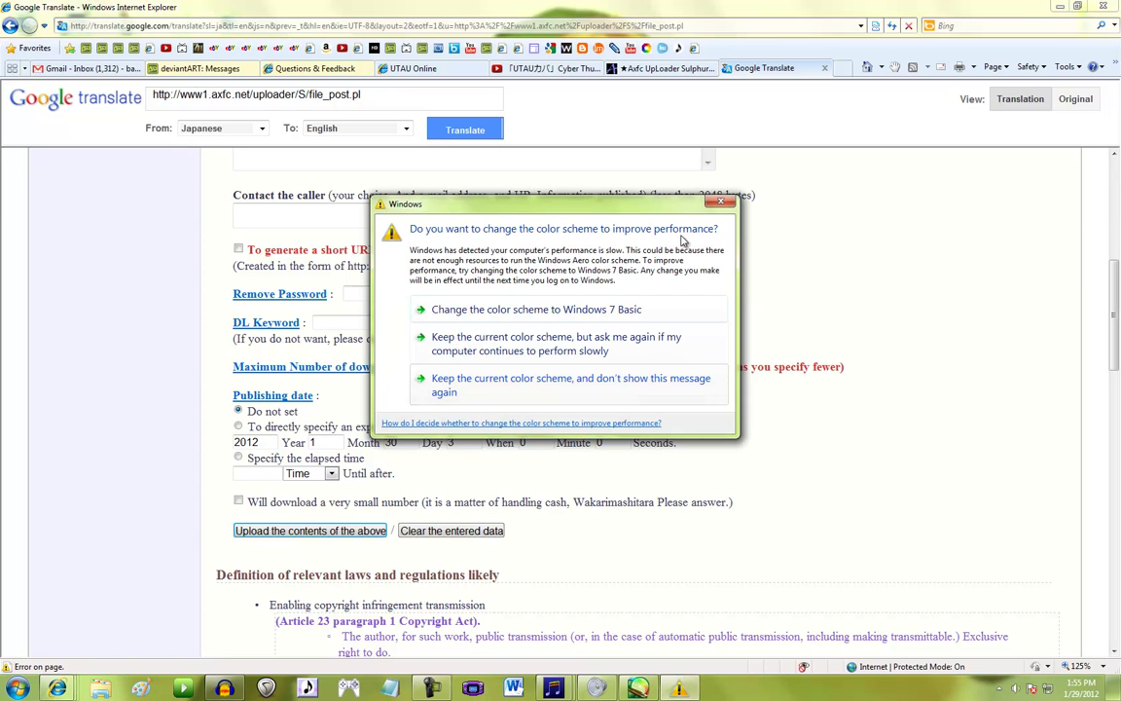
left_click(721, 201)
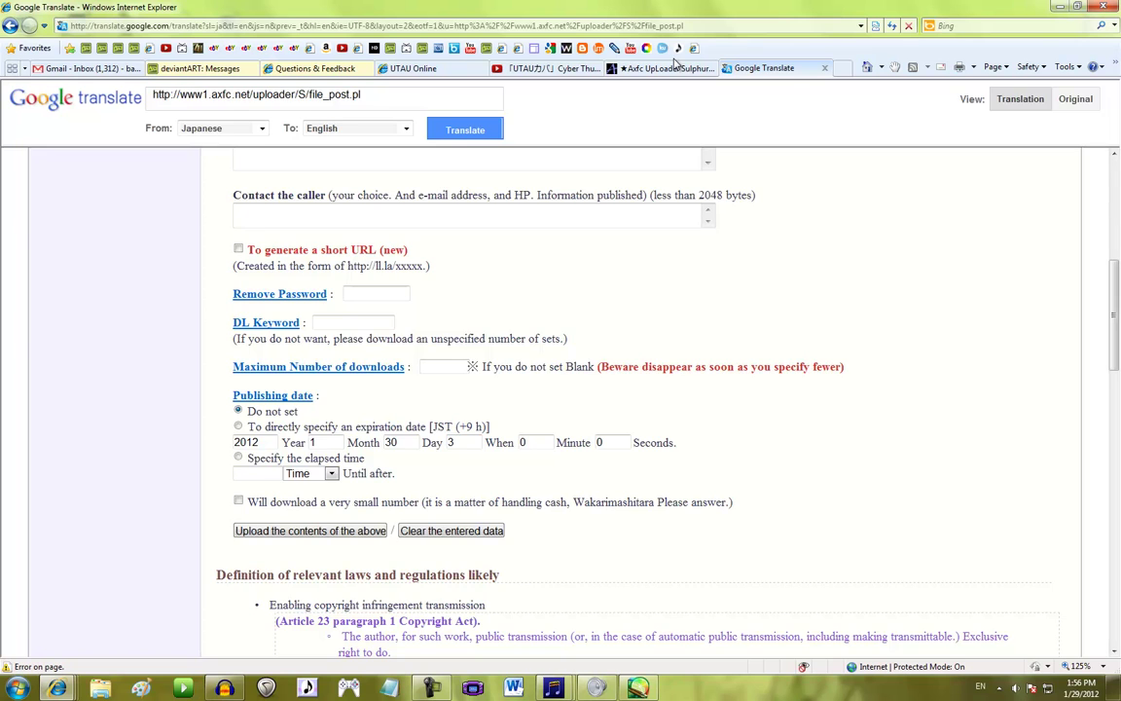
left_click(611, 66)
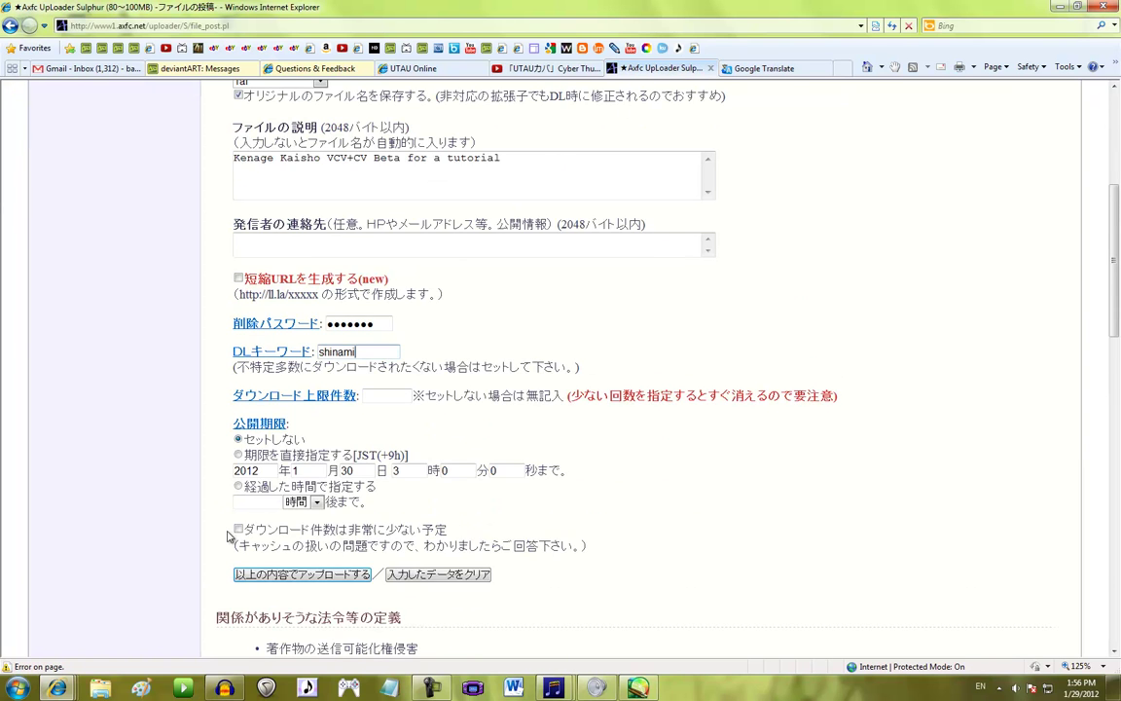
Tick 'ダウンロード件数は非常に少ない予定', compare it with the English translation, and return to the Axfc form
scroll(211, 479, "down", 1)
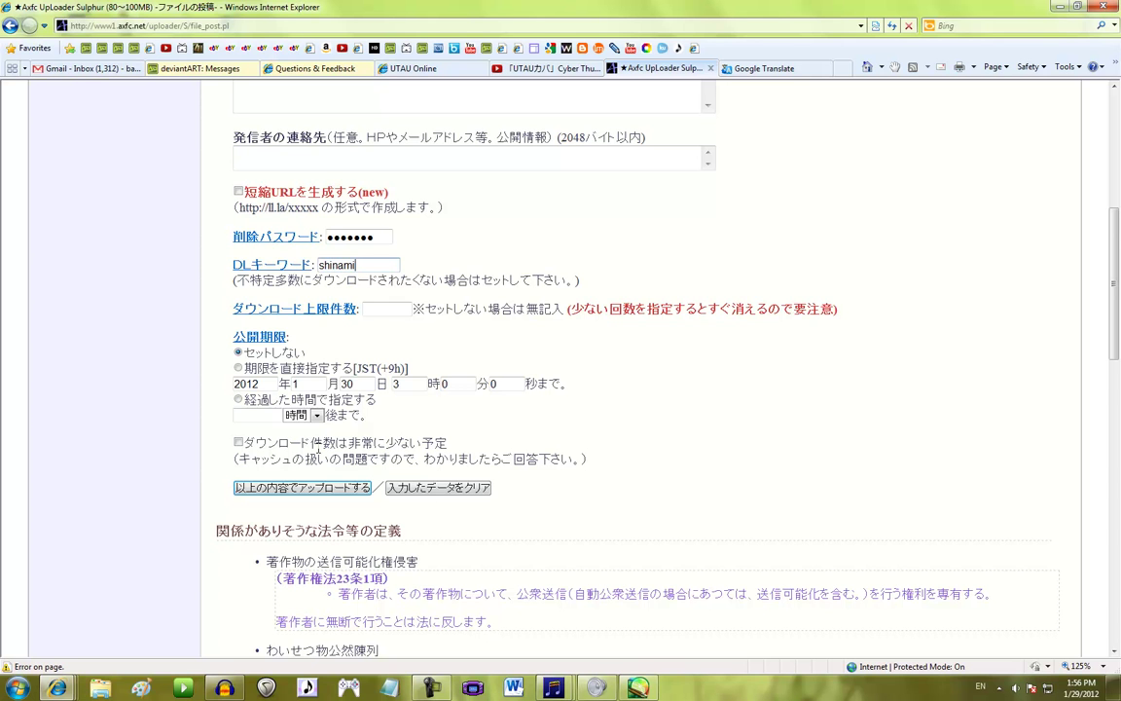
scroll(589, 441, "down", 2)
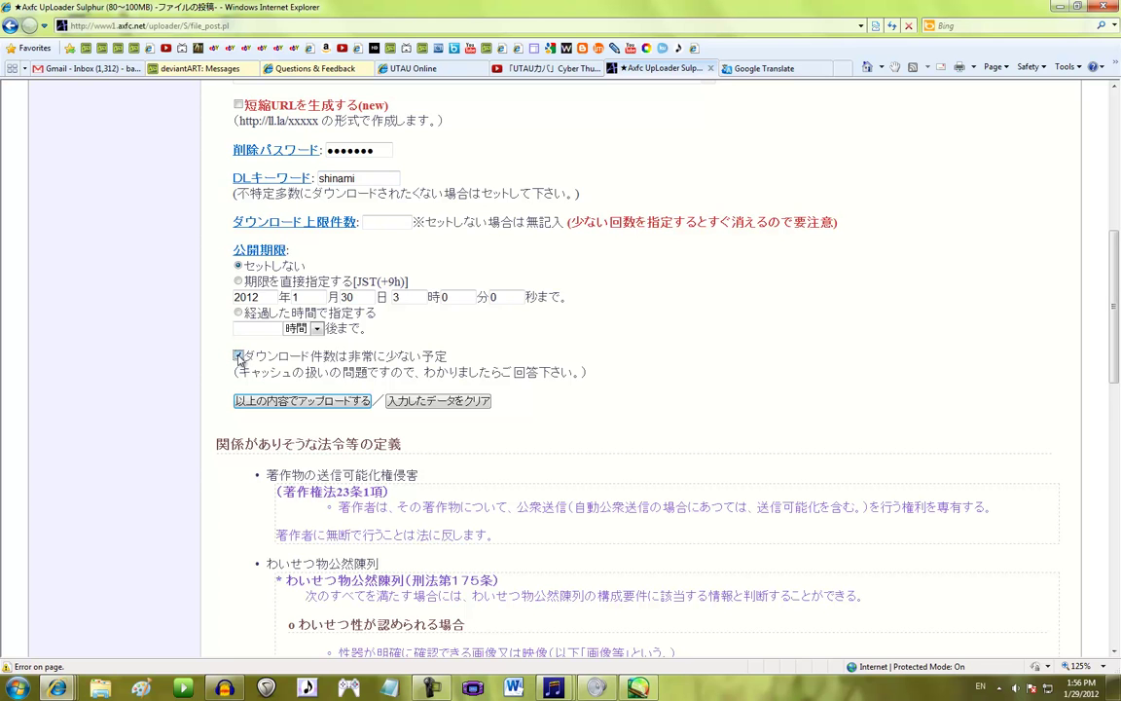
left_click(238, 355)
scroll(218, 372, "up", 2)
scroll(218, 372, "up", 8)
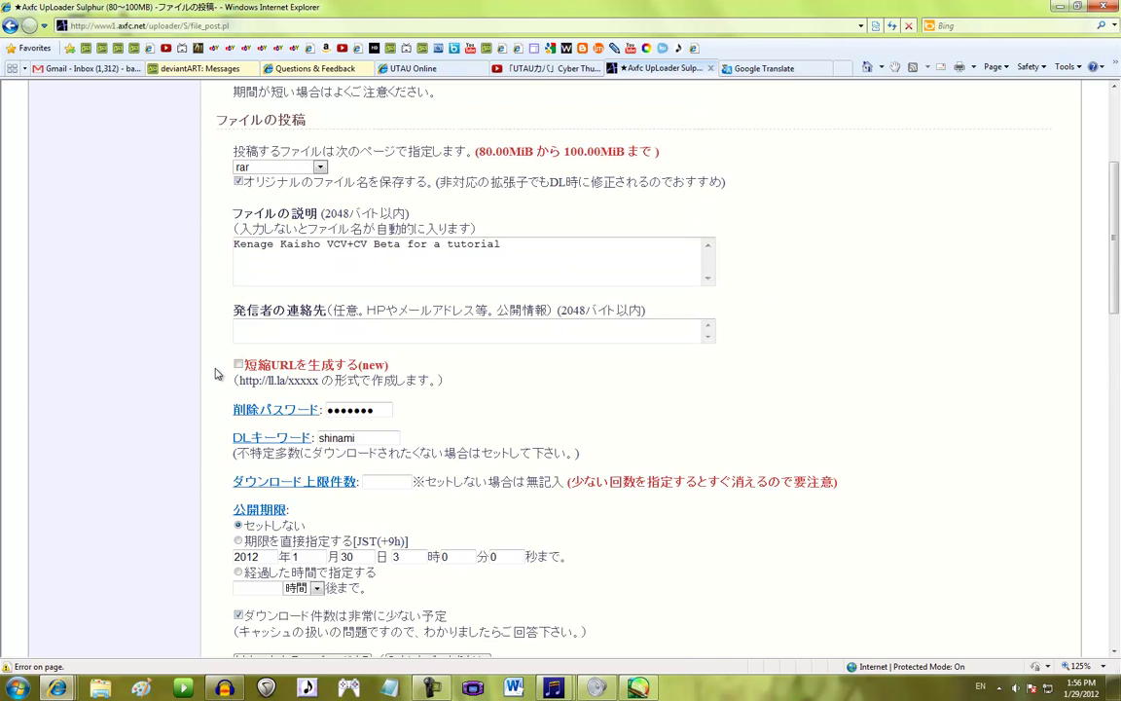
scroll(218, 372, "down", 8)
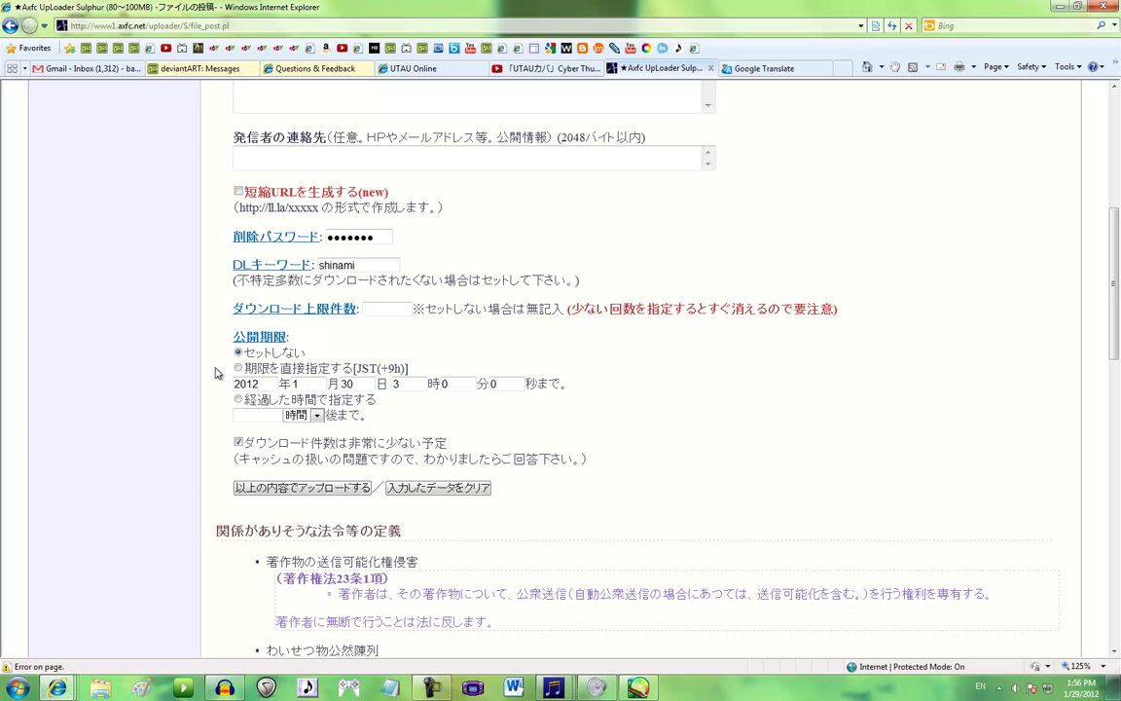
left_click(760, 72)
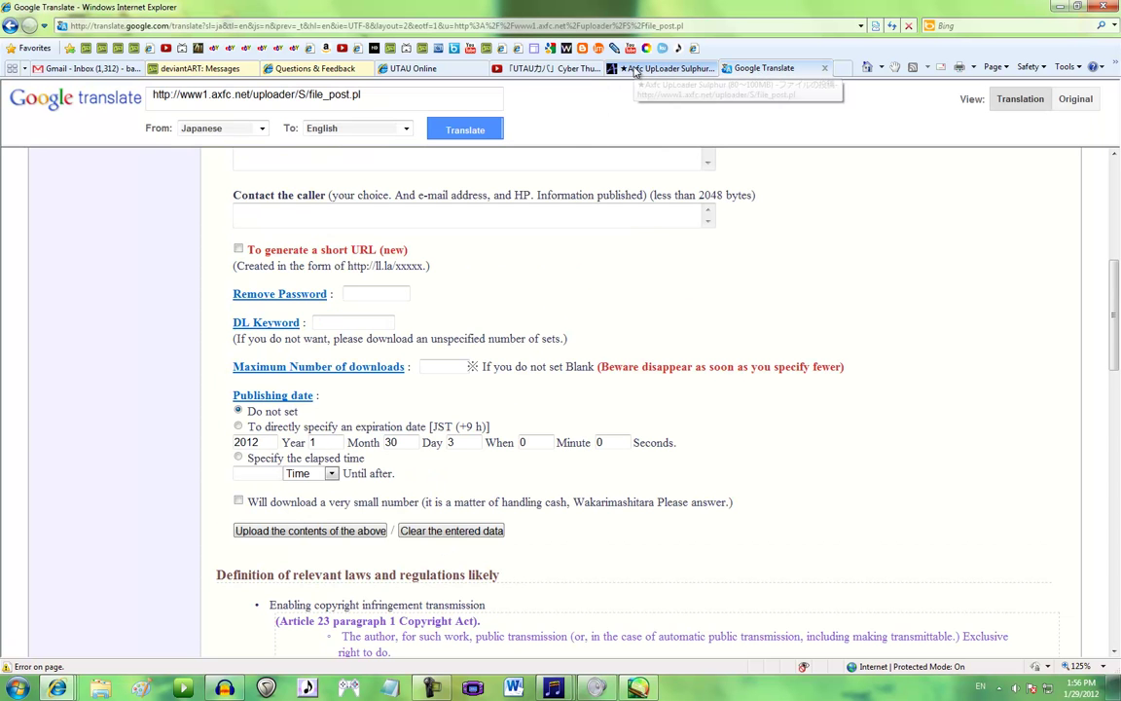
left_click(633, 69)
Submit the upload settings with 以上の内容でアップロードする, then browse for the 投稿するファイル file
left_click(286, 491)
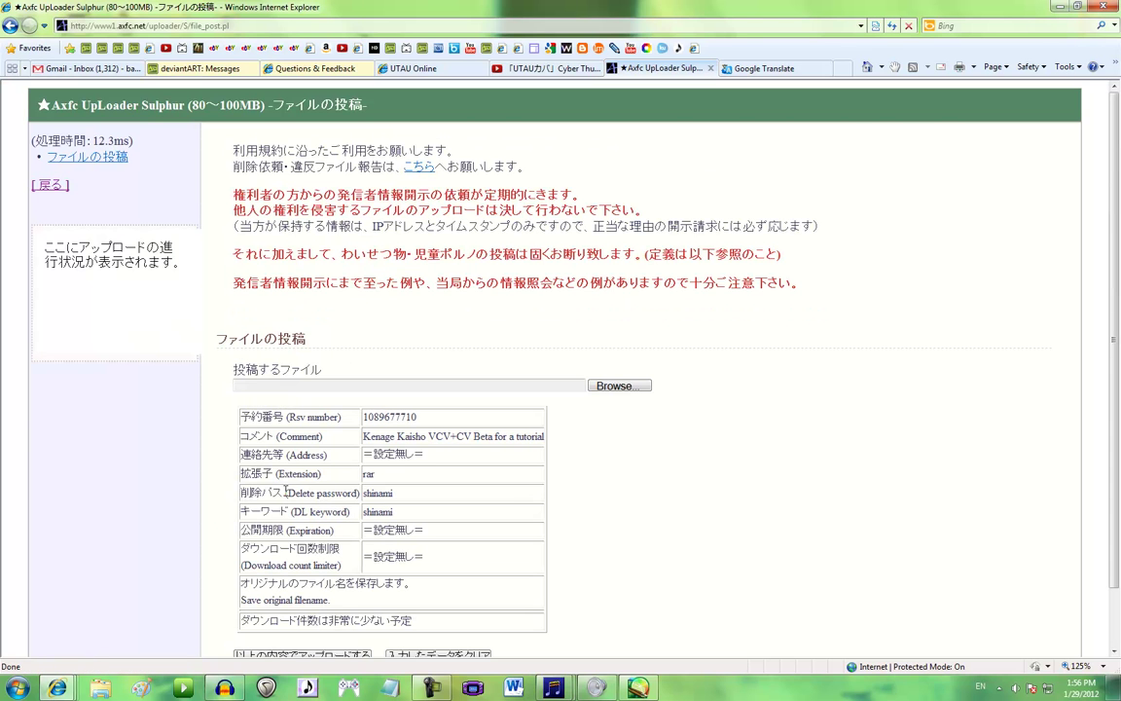
scroll(600, 364, "down", 1)
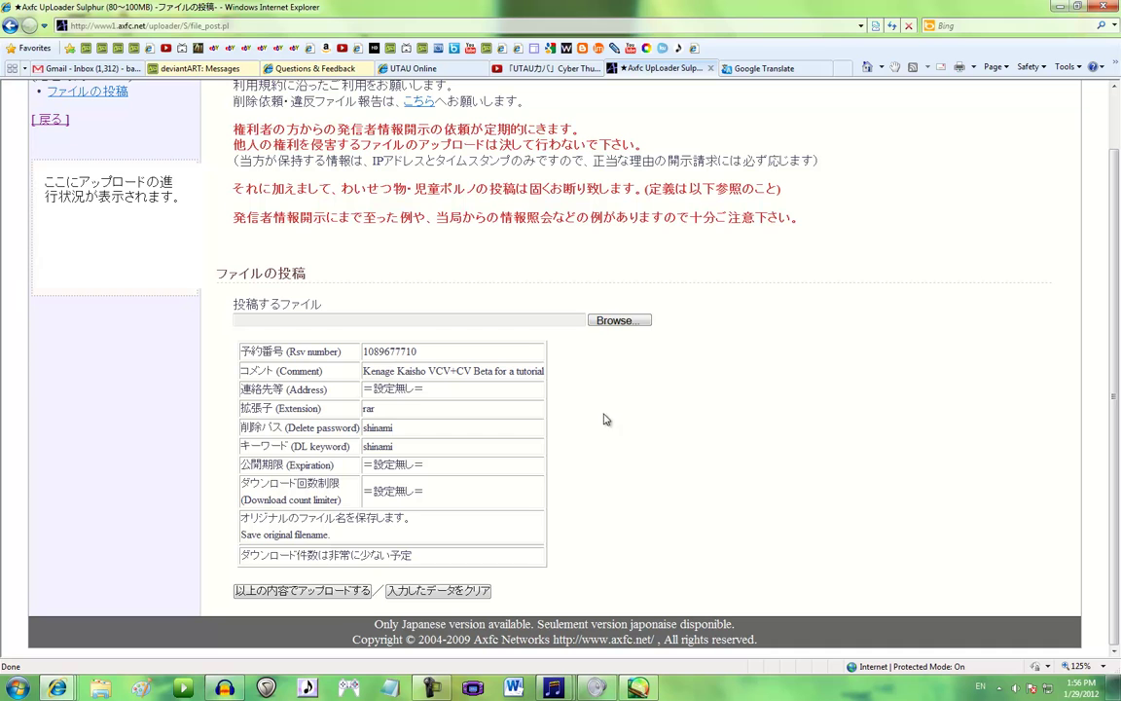
left_click(620, 321)
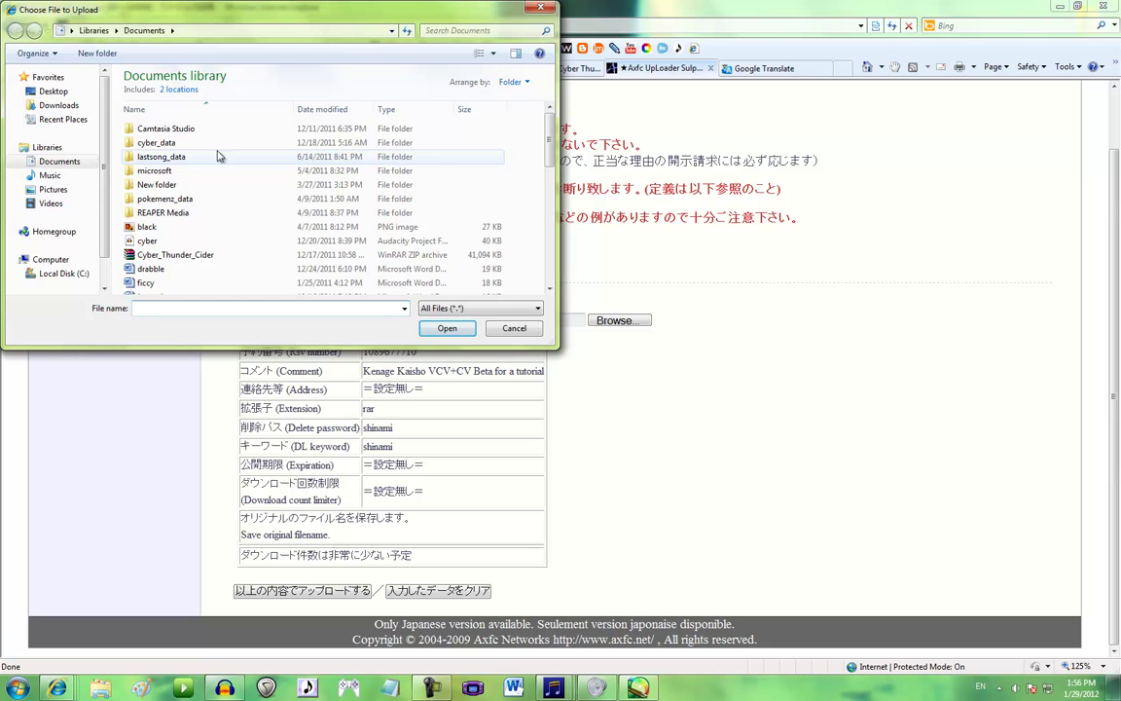
In the file chooser, find the utau0276 folder on the Desktop and open it
left_click(54, 90)
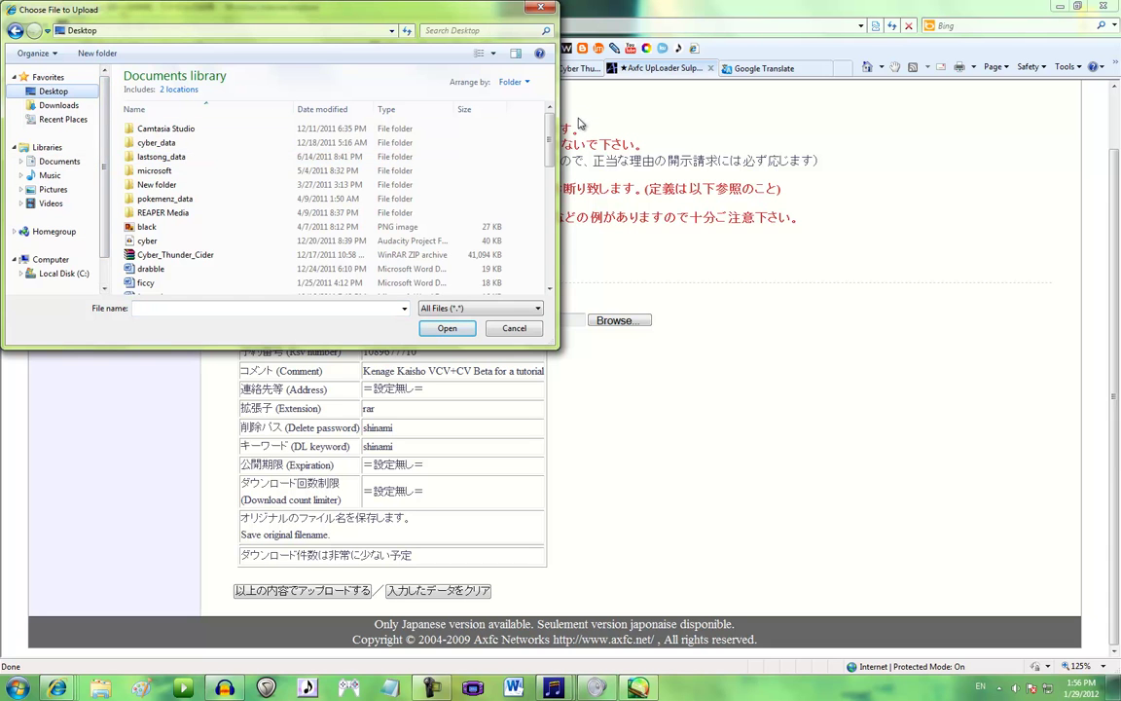
scroll(498, 170, "down", 10)
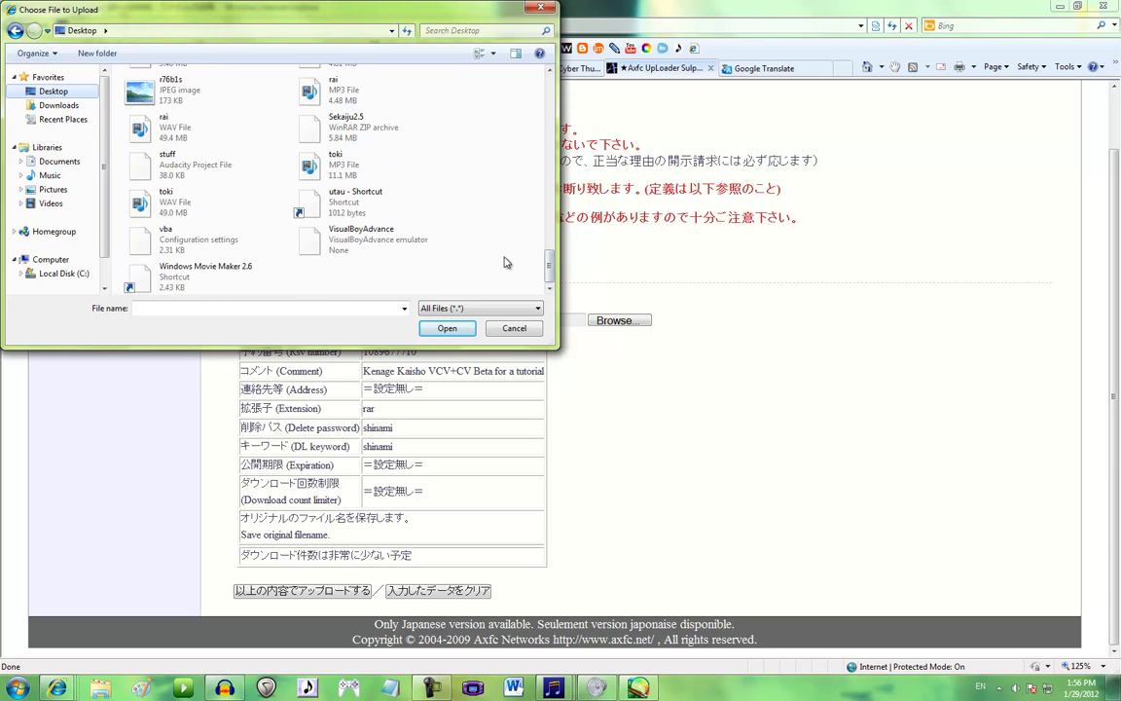
scroll(528, 224, "up", 10)
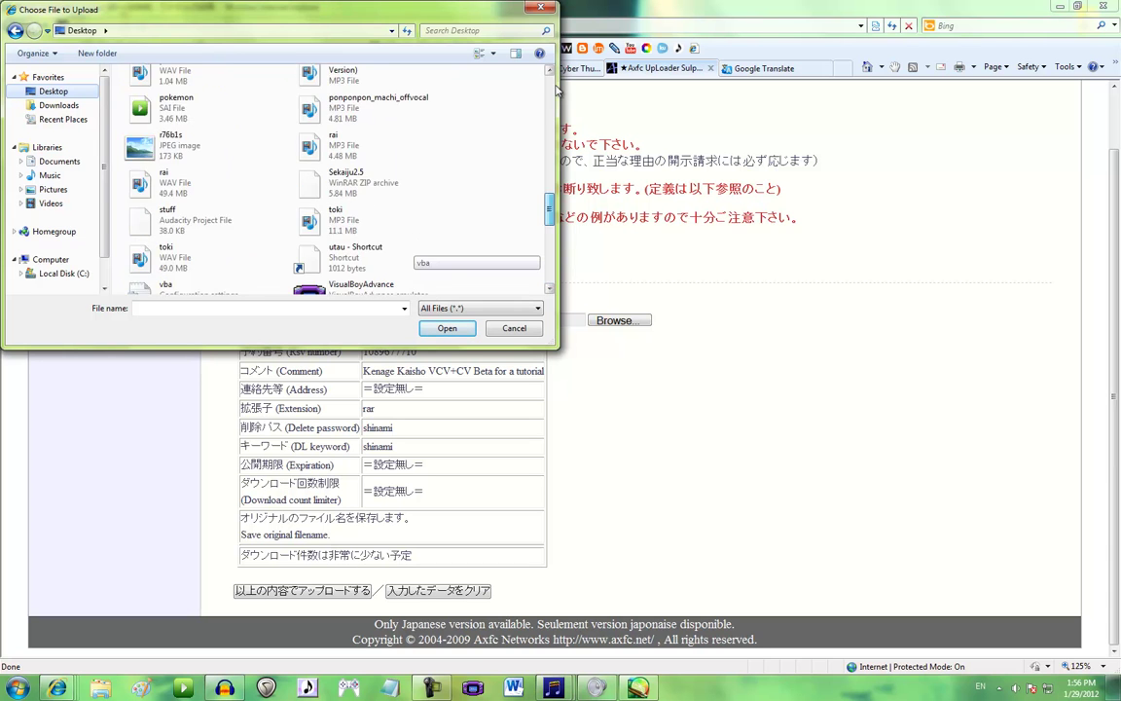
scroll(524, 179, "down", 5)
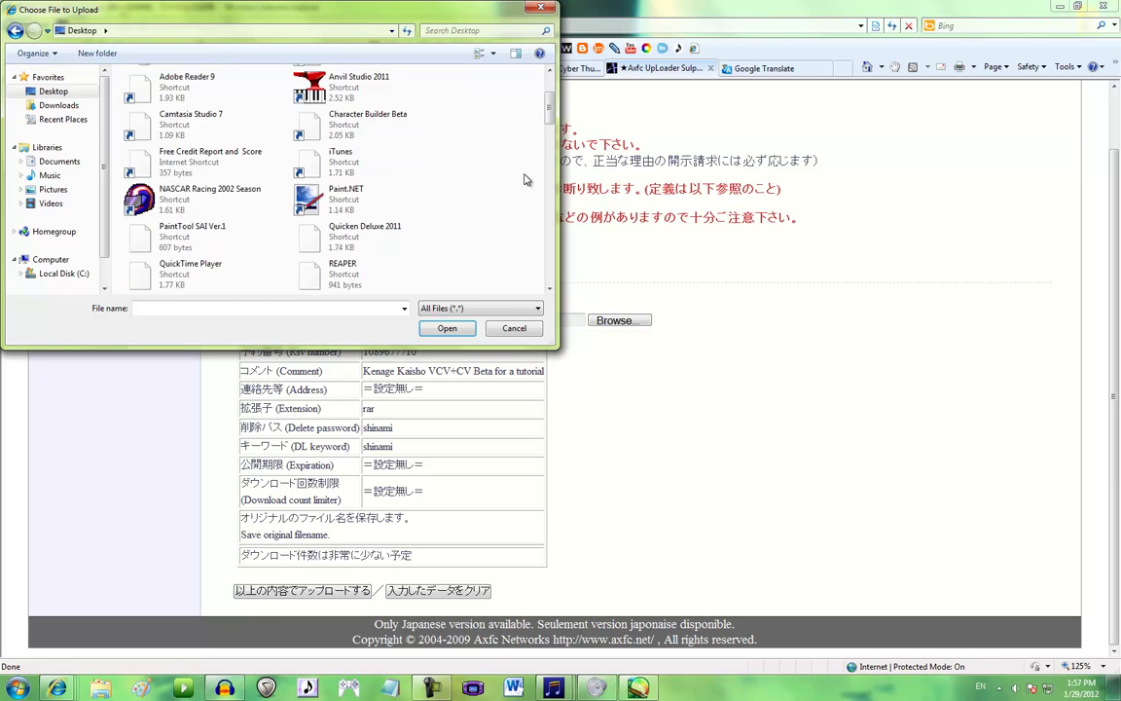
scroll(507, 183, "down", 2)
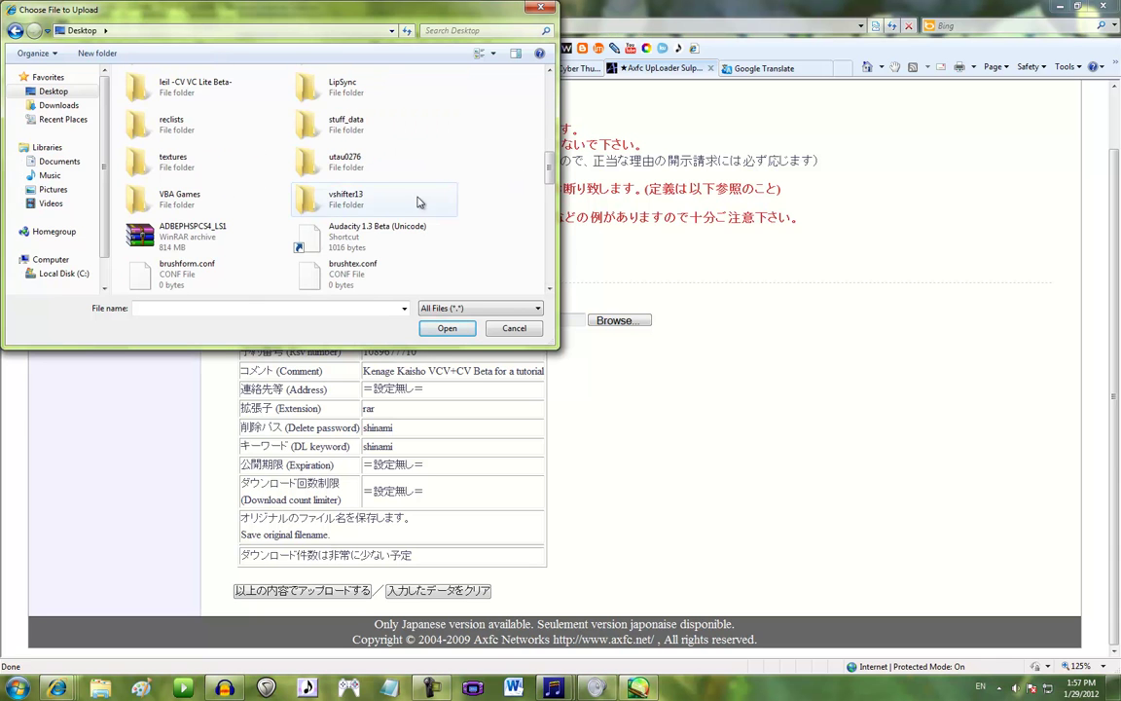
double_click(370, 193)
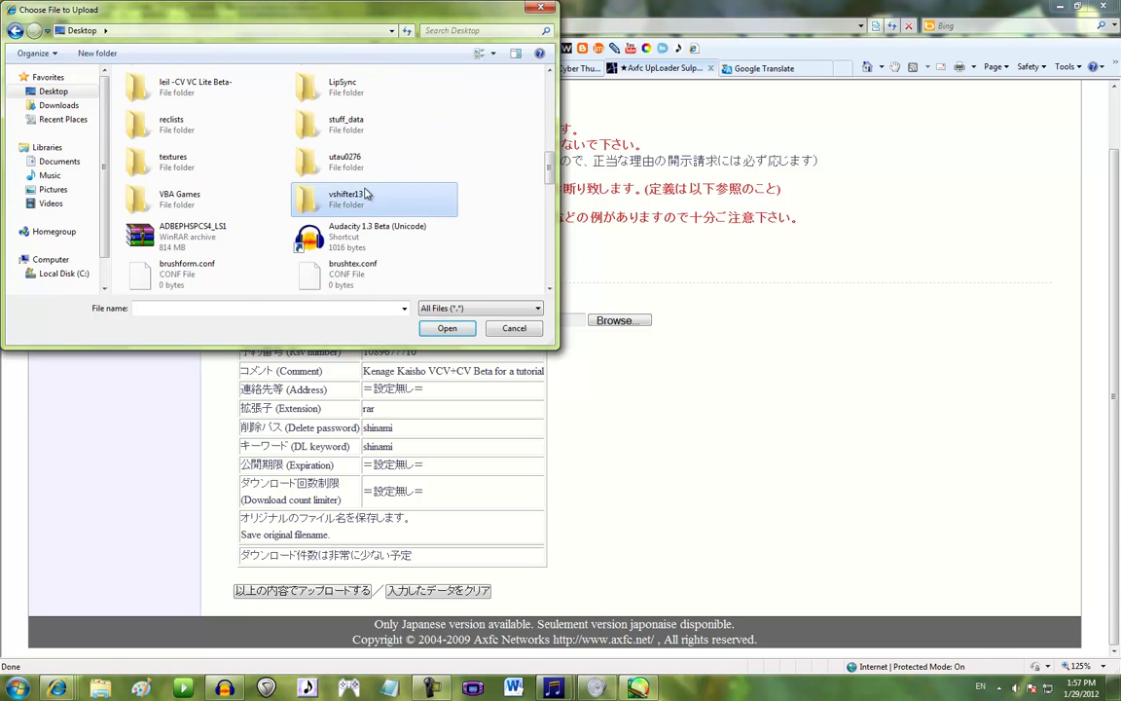
left_click(15, 30)
left_click(355, 235)
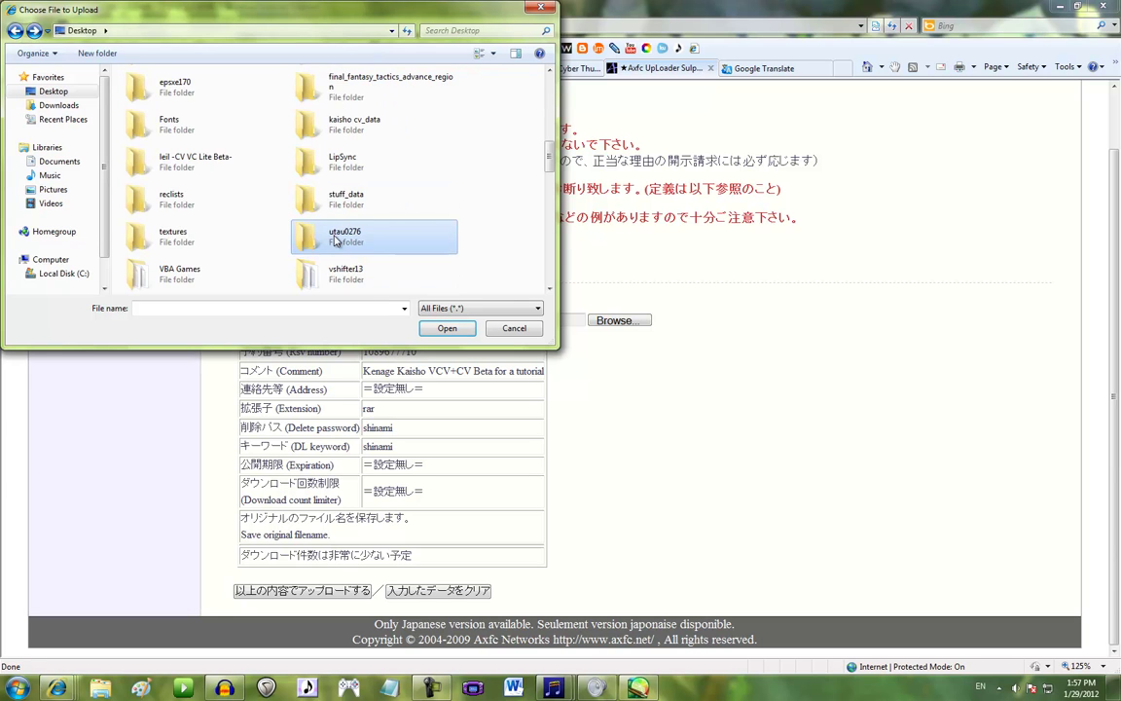
double_click(355, 234)
Open the voice folder and pick the Kenage Kaisho VCV+CVβ 0.1 archive
scroll(541, 93, "down", 5)
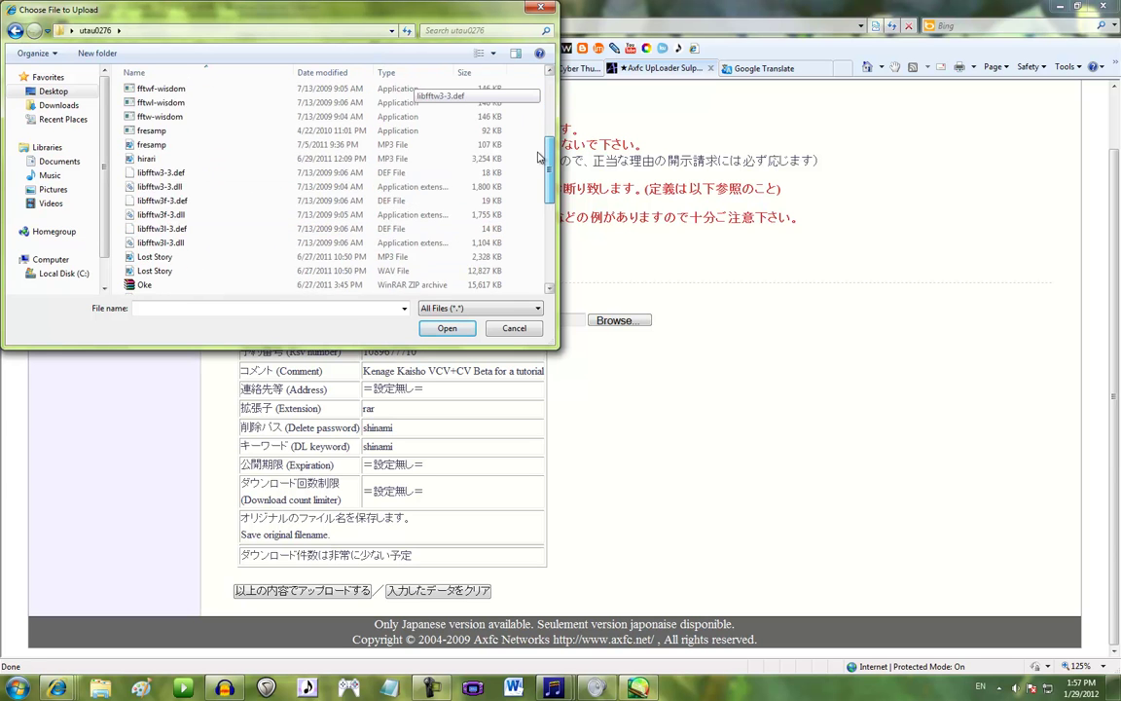
scroll(542, 94, "up", 4)
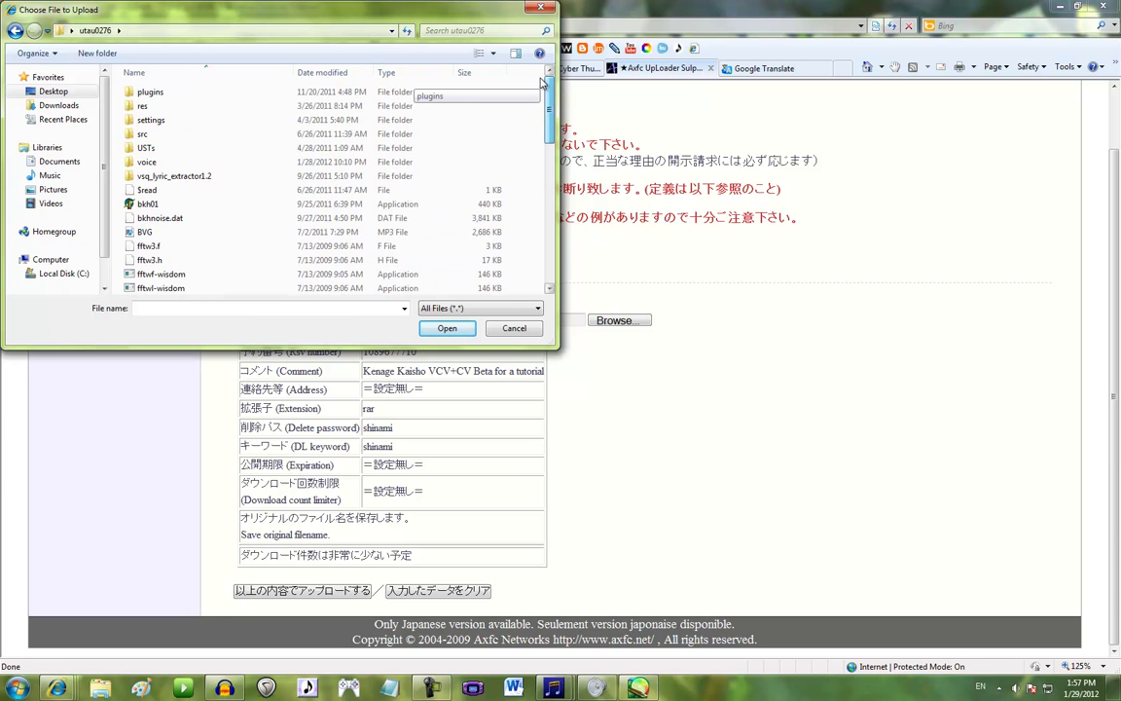
double_click(262, 163)
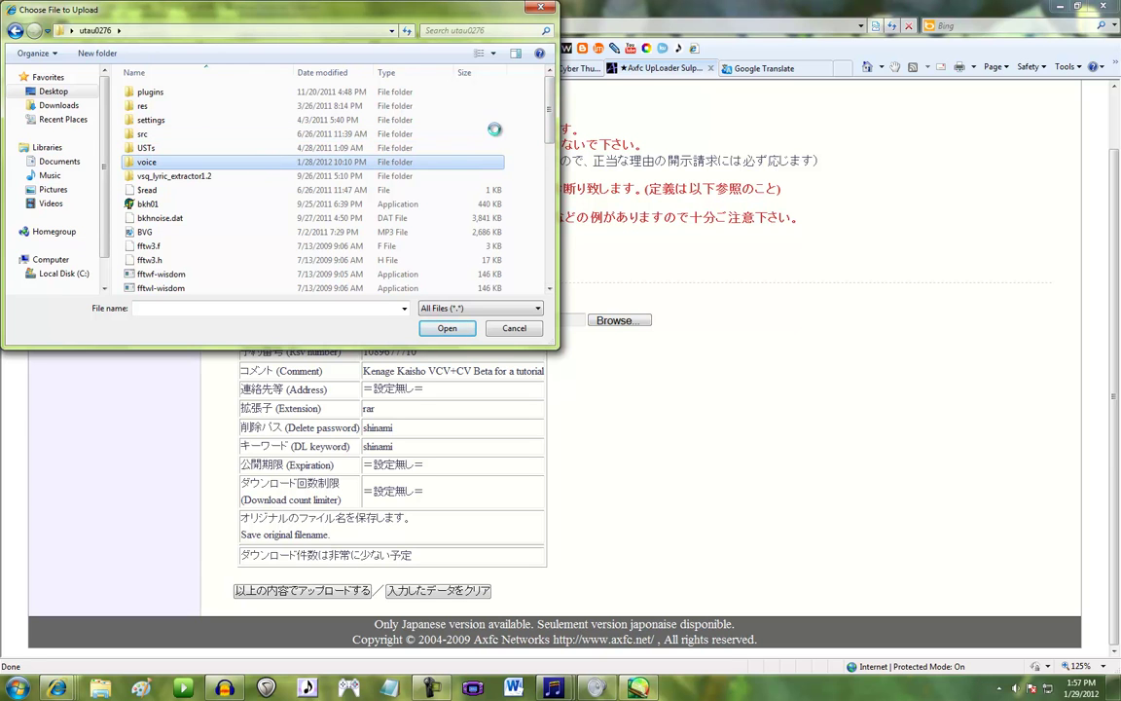
left_click_drag(544, 93, 535, 290)
scroll(487, 249, "up", 2)
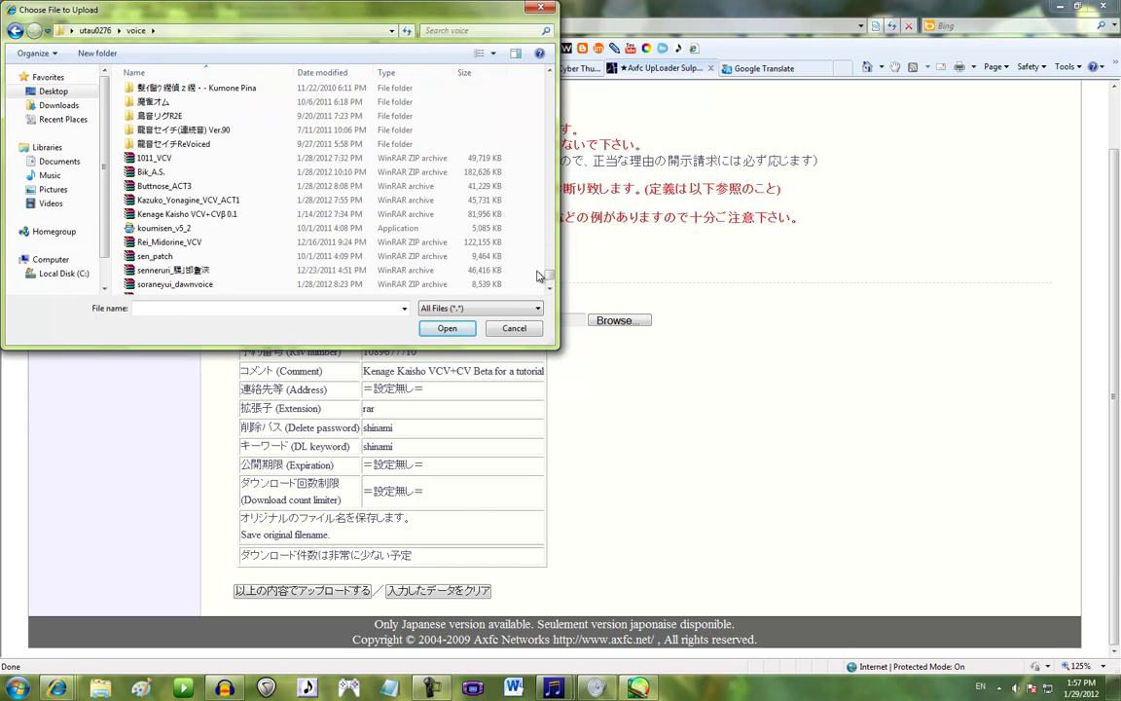
left_click(238, 213)
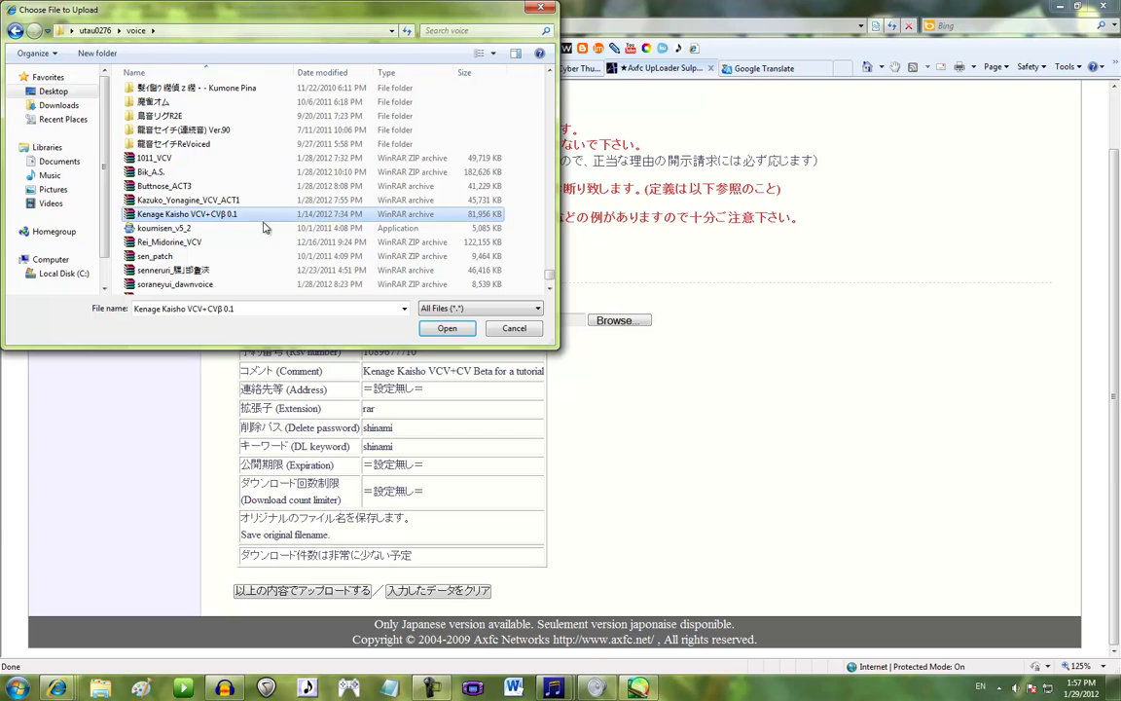
left_click(446, 329)
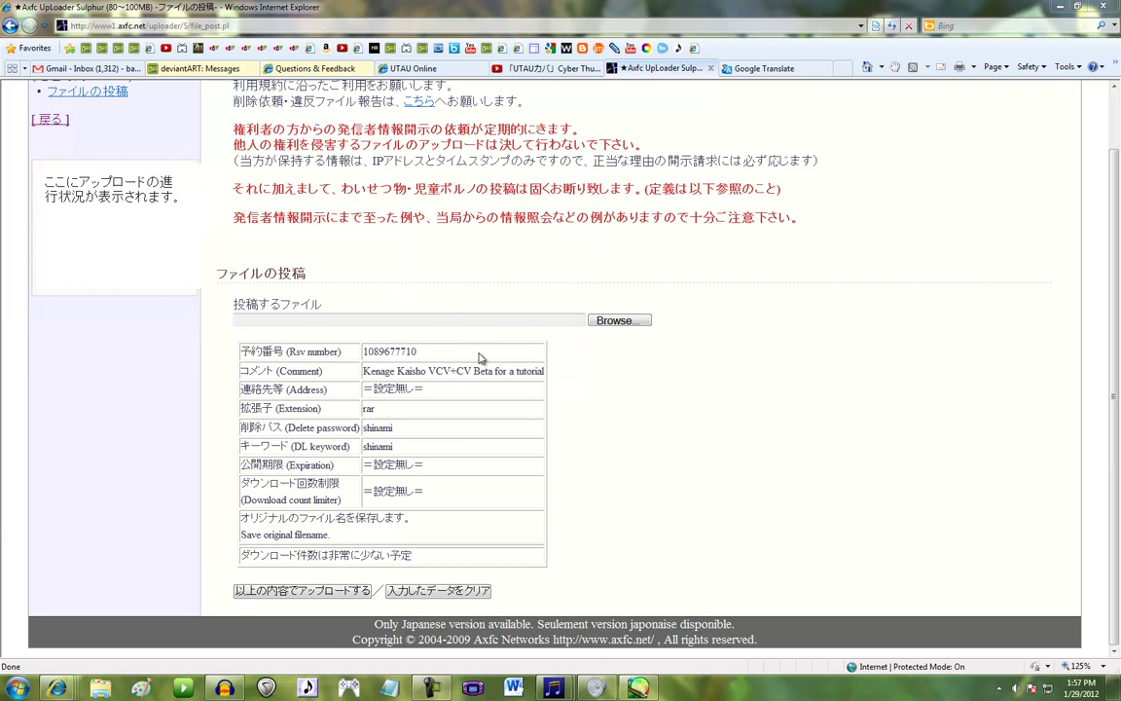
Start the archive upload and check progress, reaching 3.61% of 80.04 MB
left_click(278, 591)
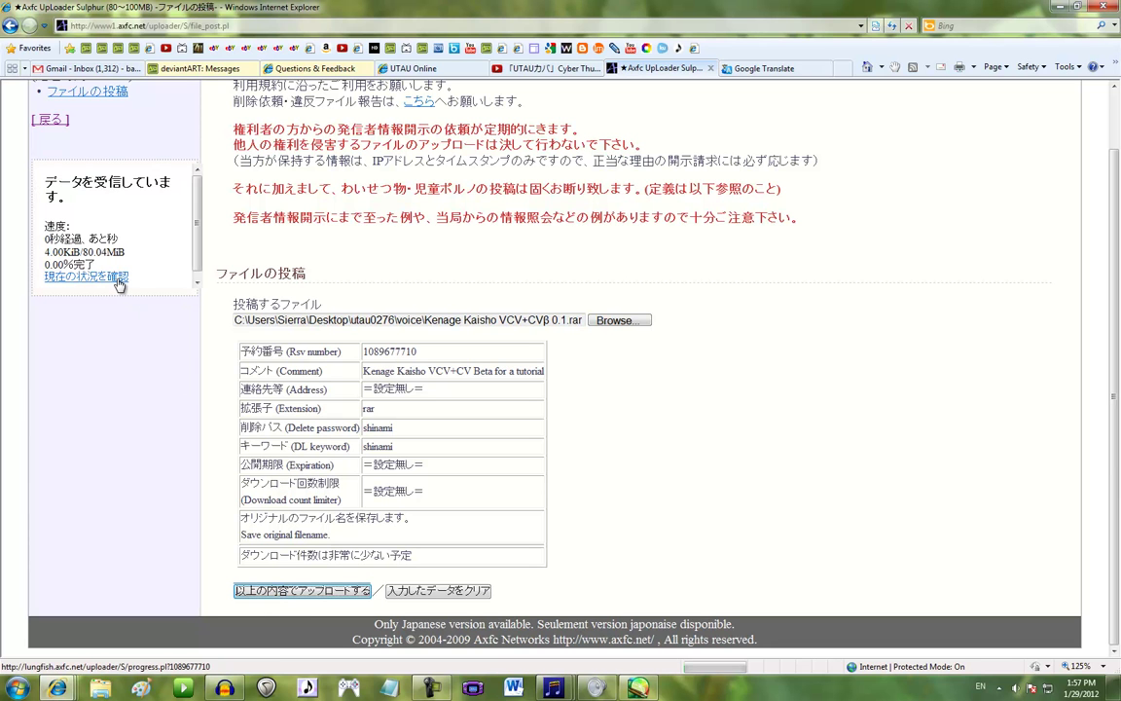
left_click(117, 280)
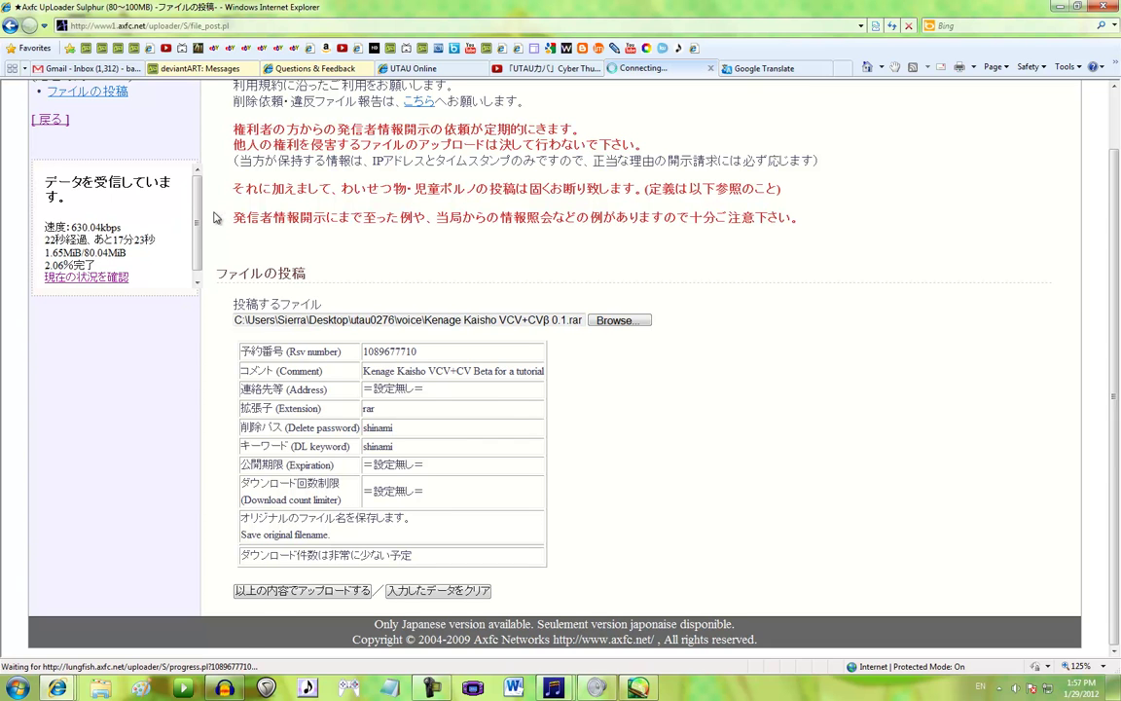
right_click(207, 216)
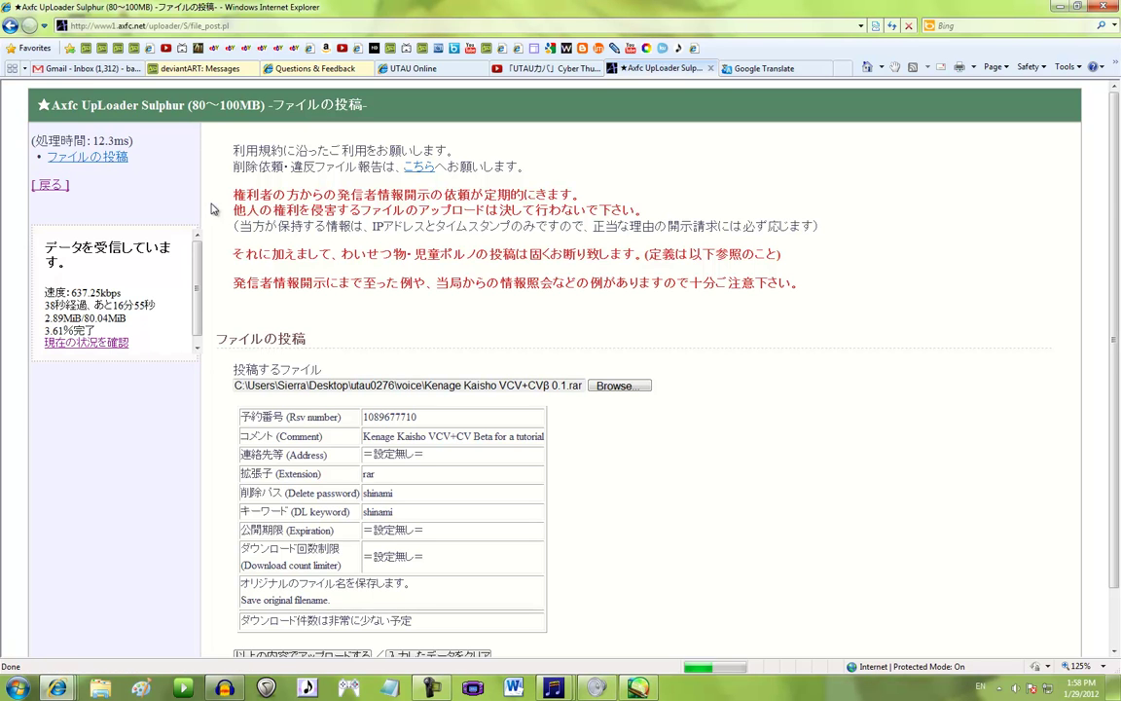
Close the extra Axfc top-page tab so the upload, now at 8.65%, is showing again
left_click(107, 158)
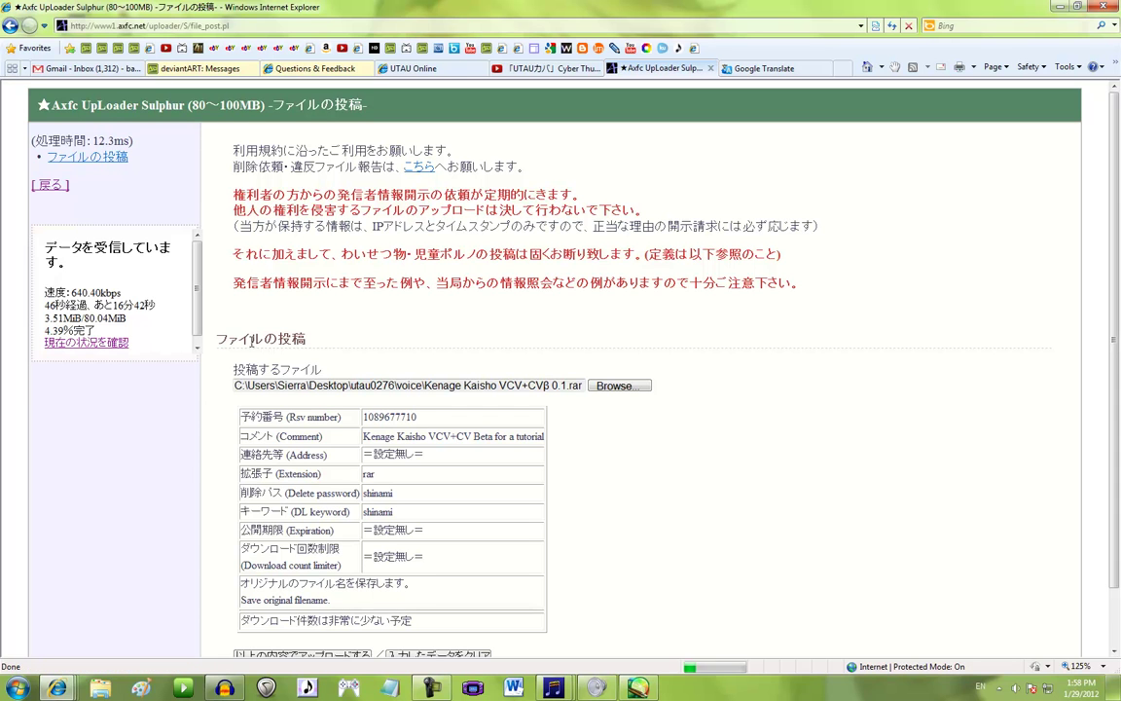
right_click(112, 157)
key("Escape")
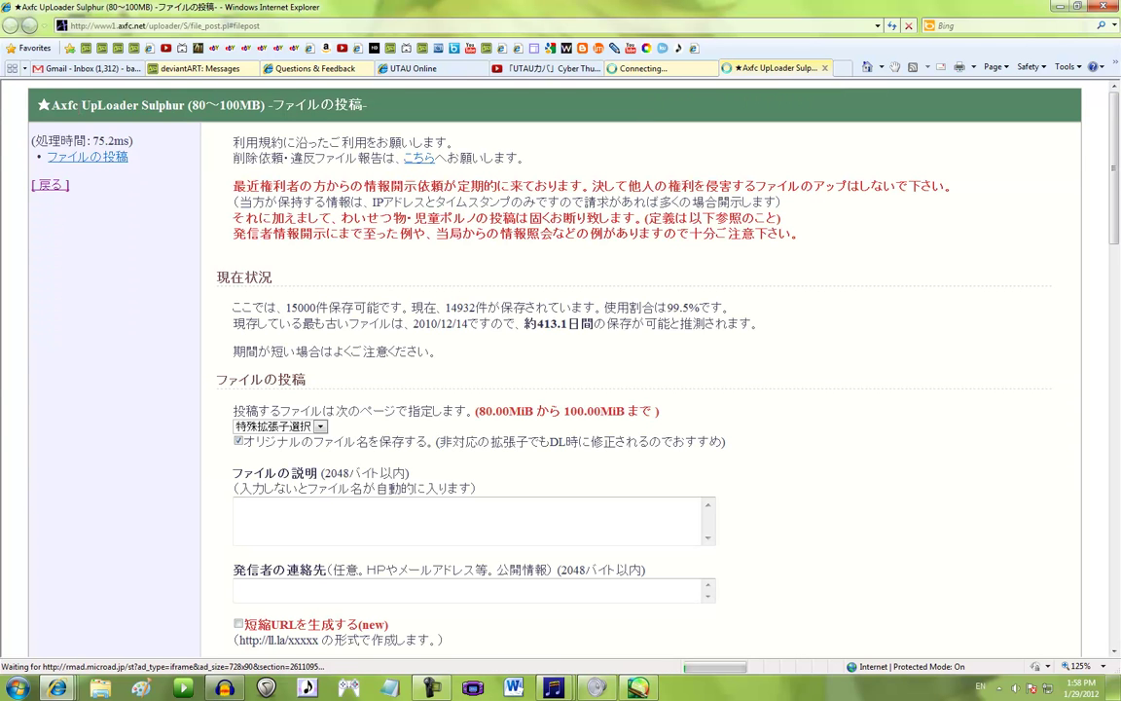
left_click(56, 191)
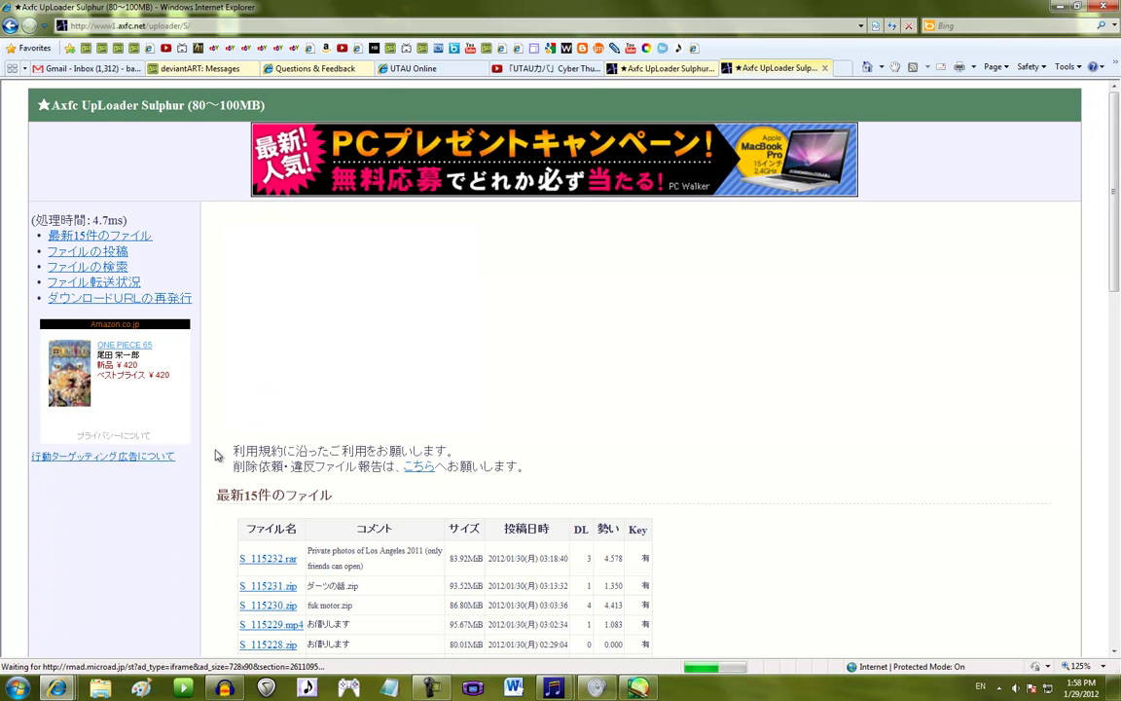
scroll(216, 454, "down", 3)
scroll(370, 555, "down", 1)
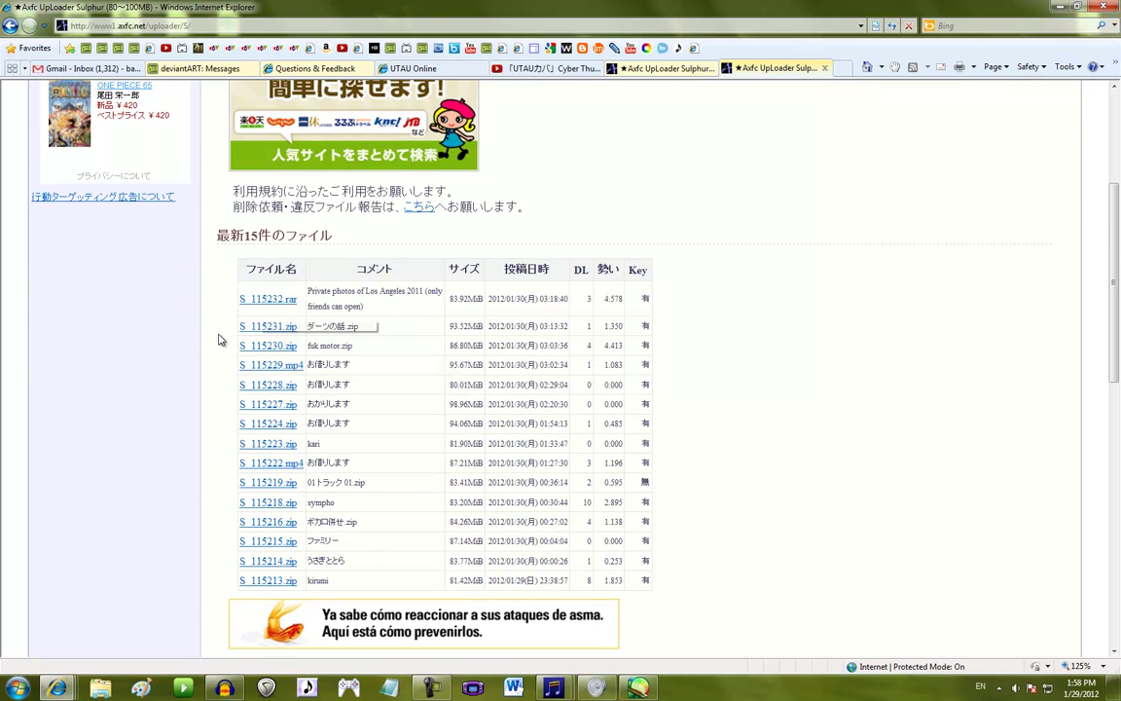
scroll(218, 340, "up", 3)
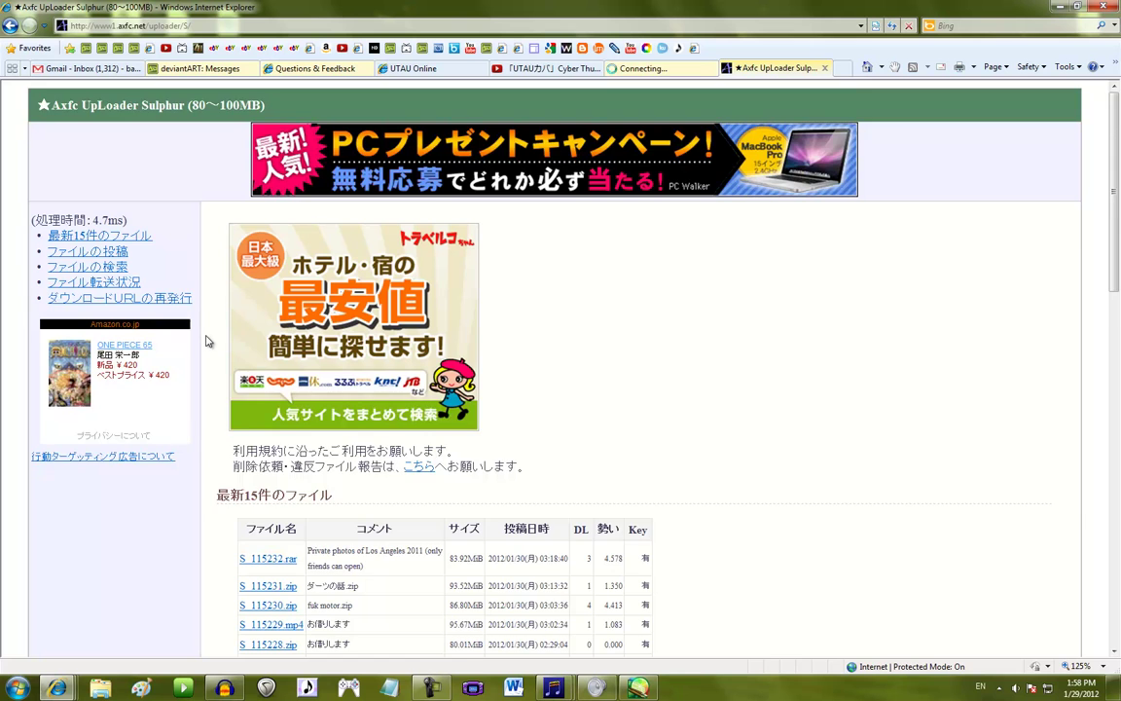
scroll(206, 340, "down", 1)
scroll(205, 342, "up", 1)
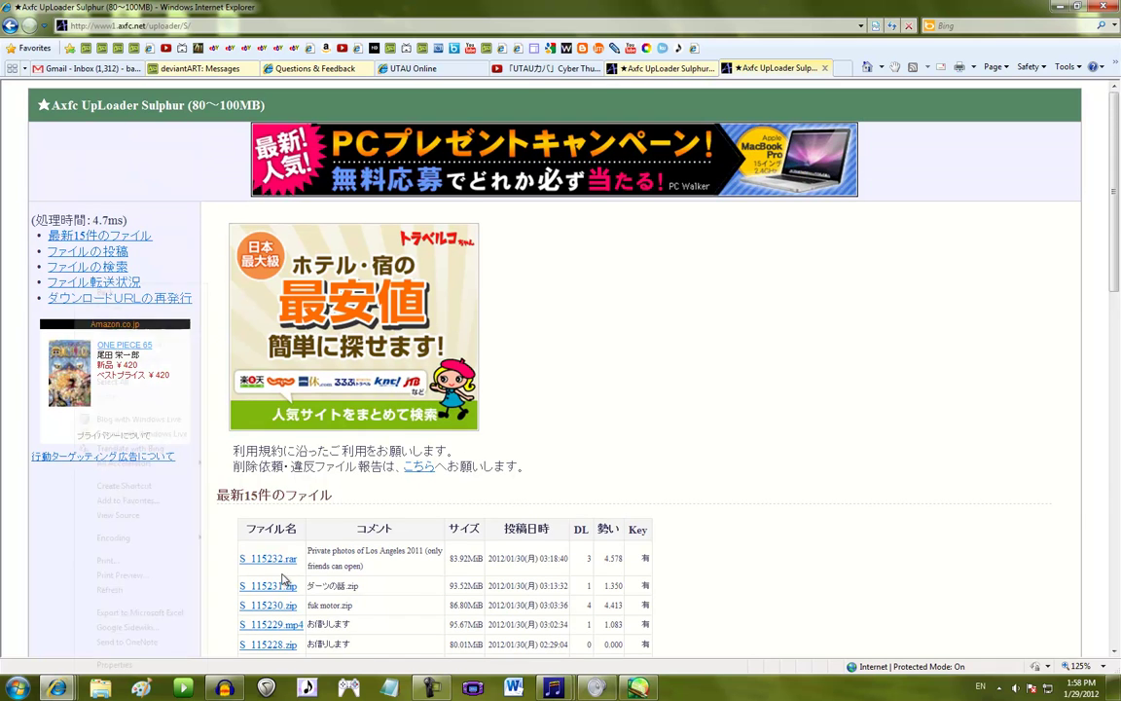
left_click(593, 303)
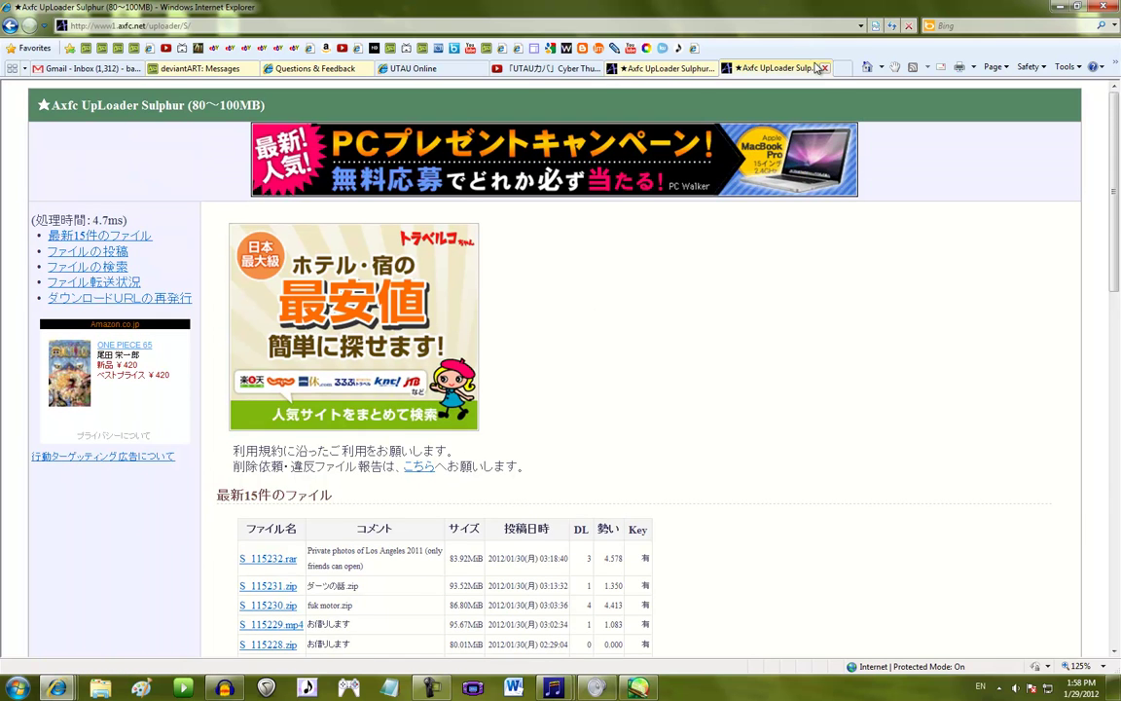
left_click(671, 68)
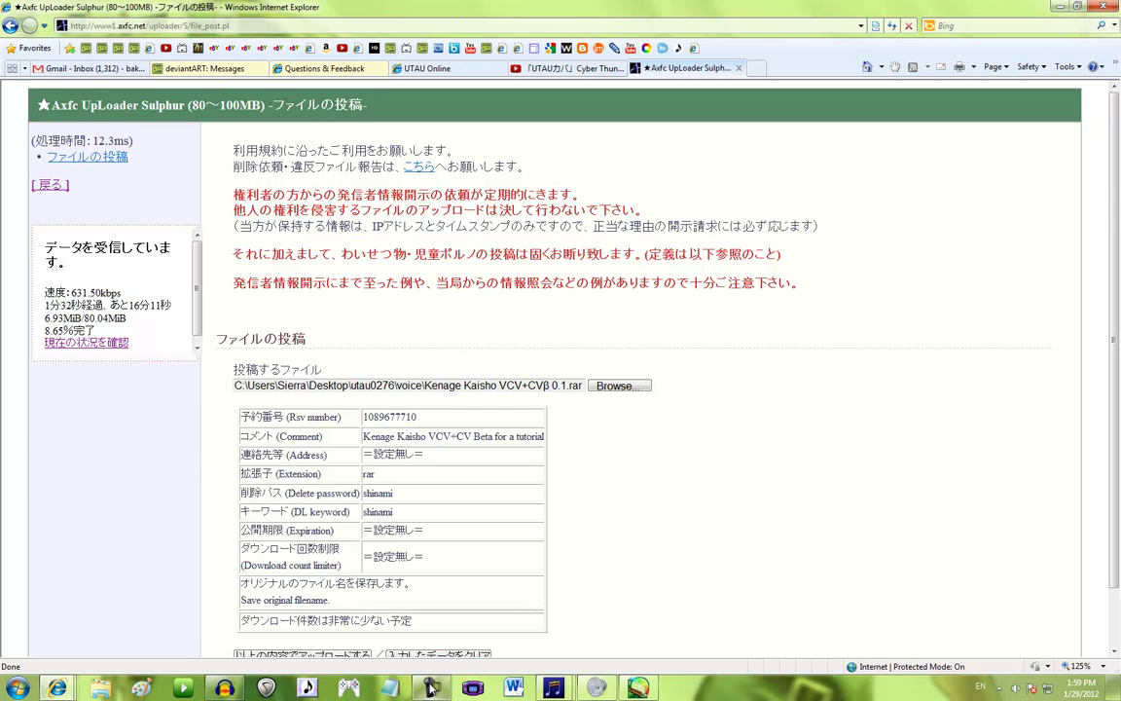
Wait for the upload to reach 100% and the 投稿完了 page to show S_115233.rar
mouse_move(431, 687)
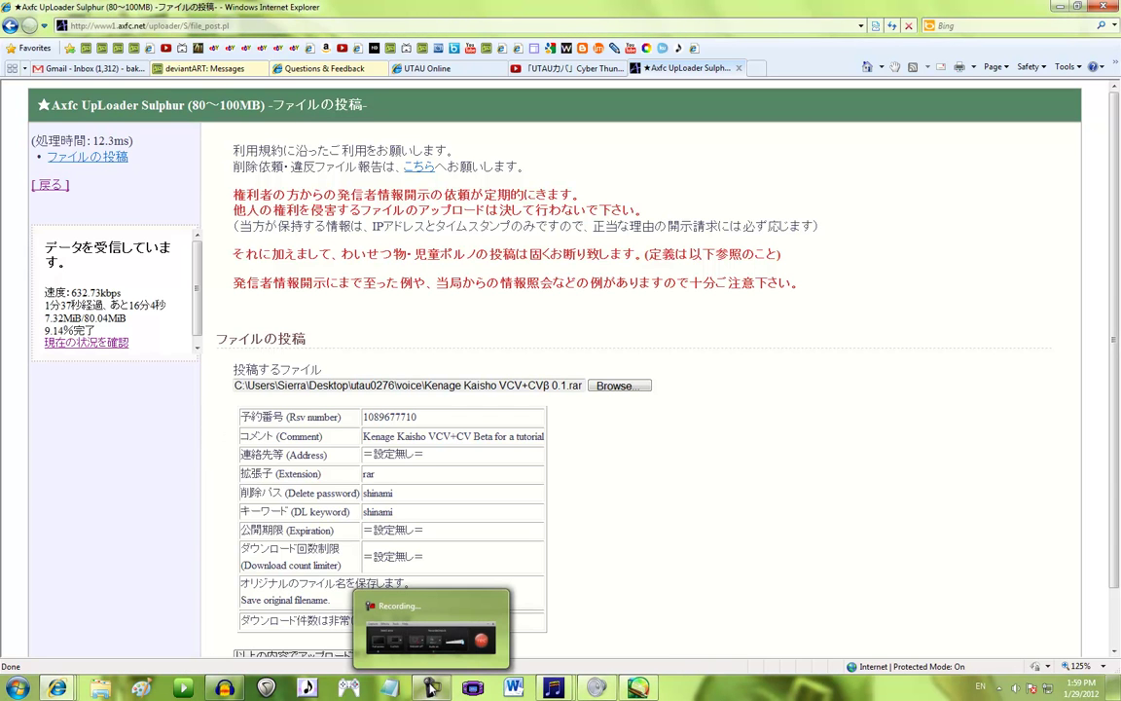
left_click(431, 687)
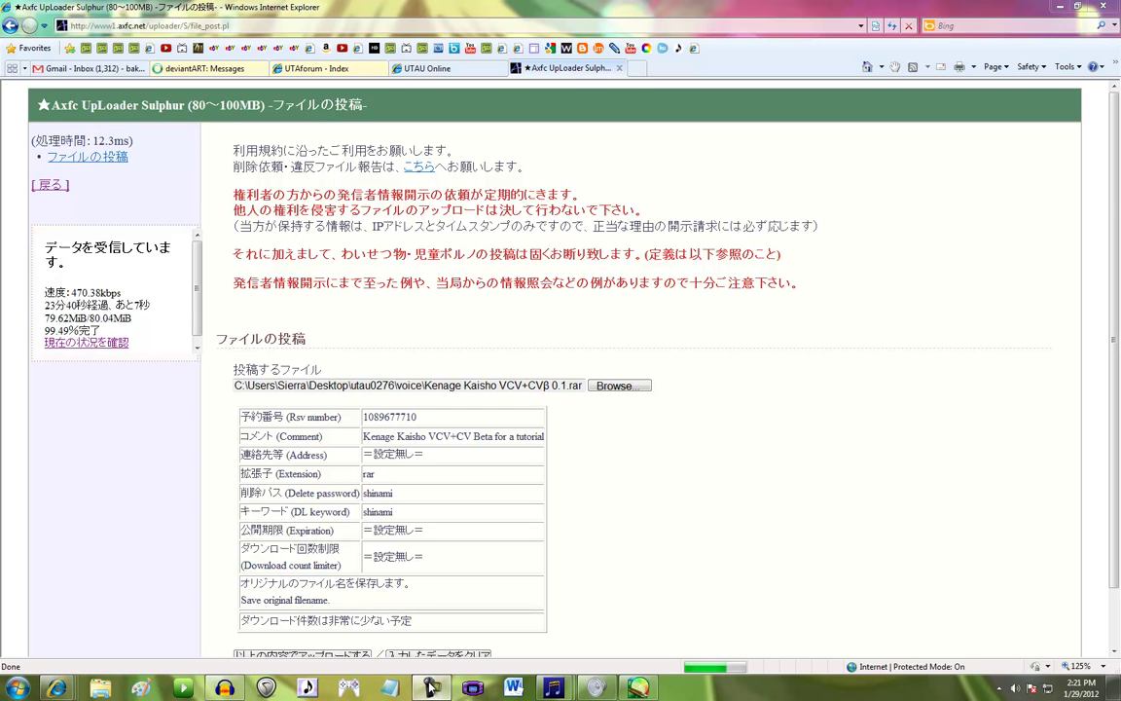
left_click(430, 687)
left_click(430, 687)
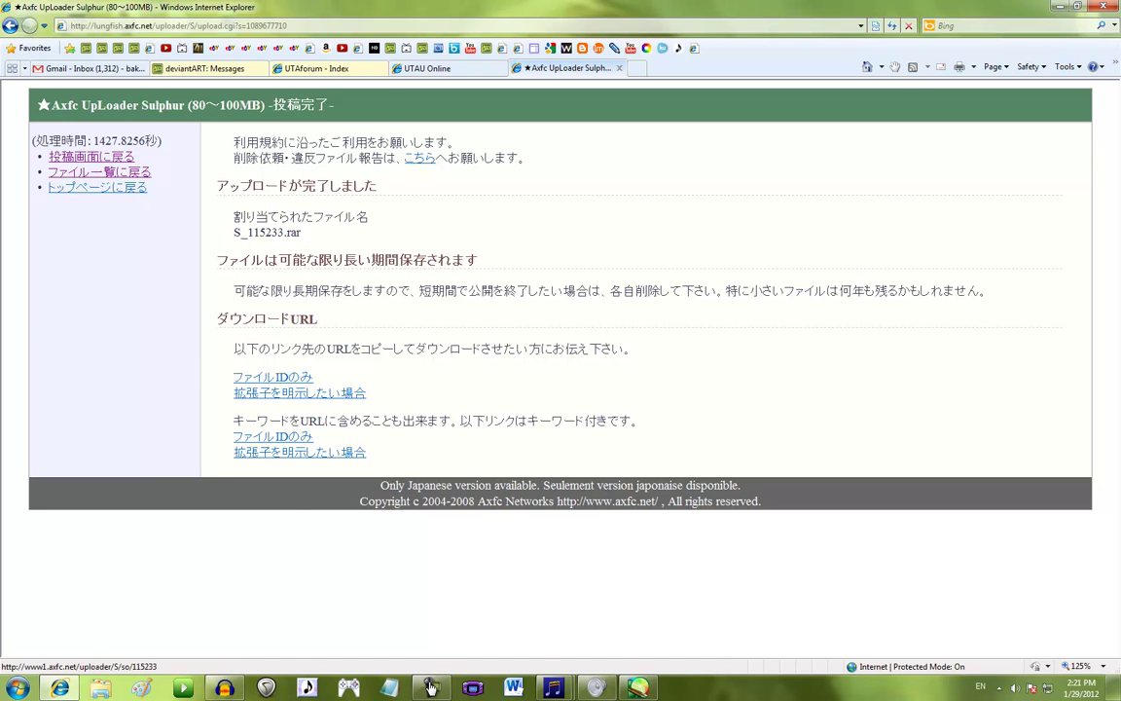
Open the file-ID-only download link in a new tab, then close it
key("Menu")
key("w")
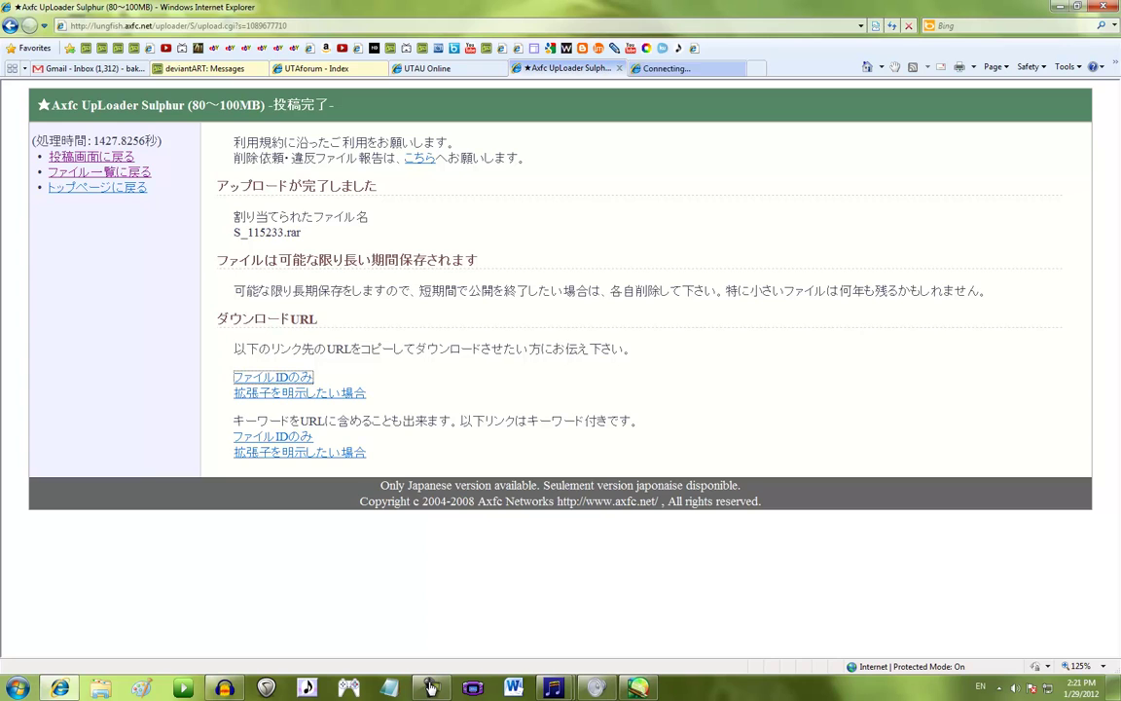
key("ctrl+Tab")
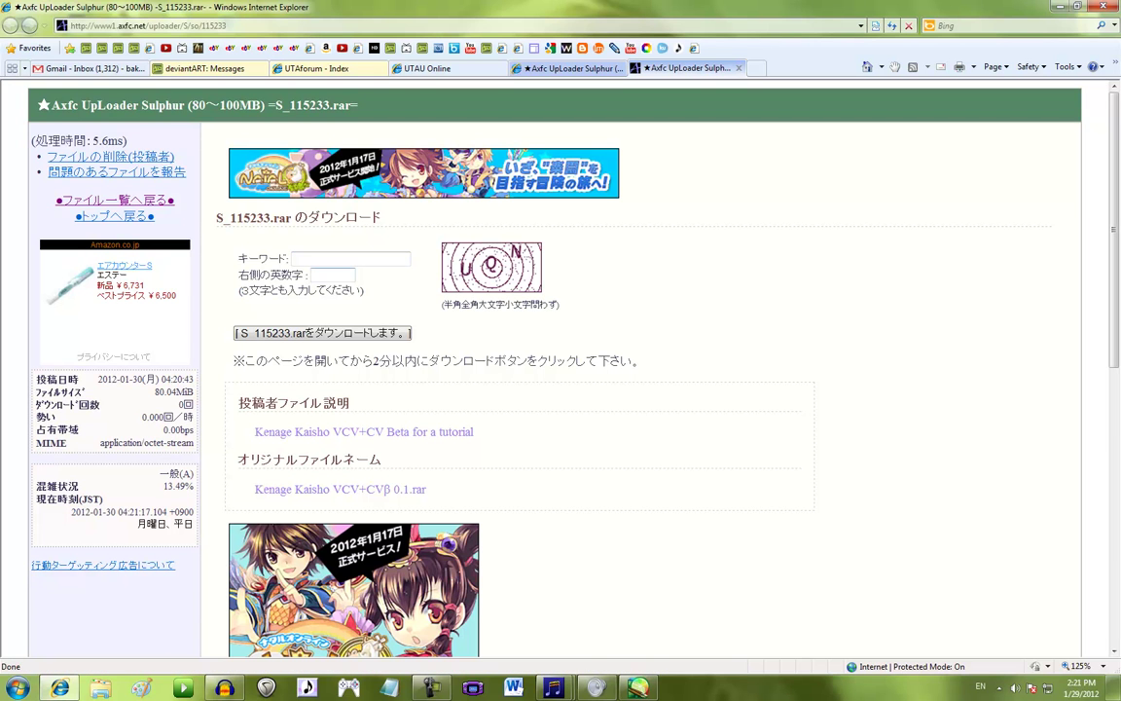
left_click(431, 687)
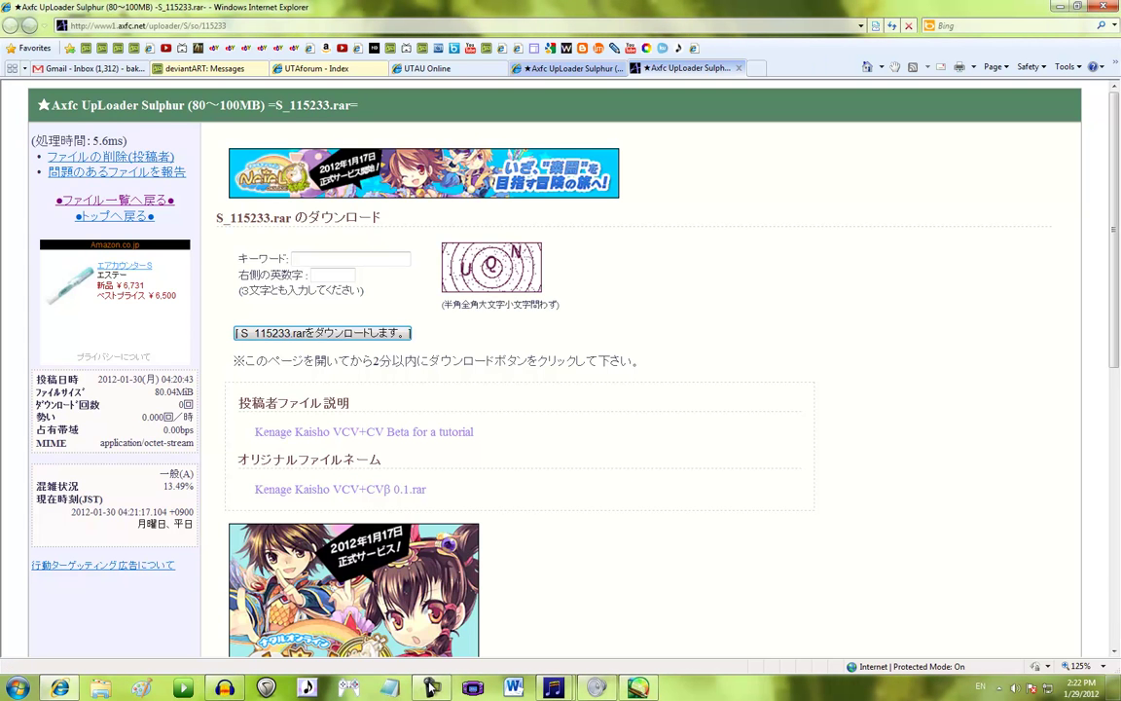
key("ctrl+w")
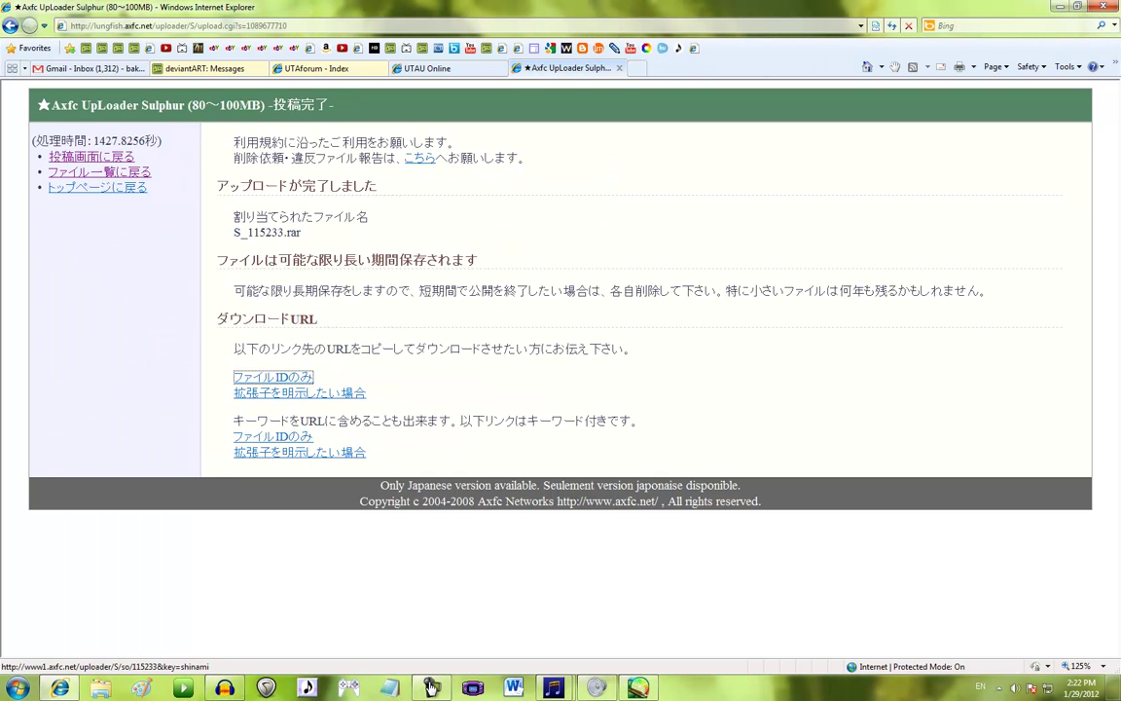
Open the keyword-included ファイルIDのみ link for S_115233.rar in a new tab
key("shift+F10")
key("Up")
key("Up")
key("Escape")
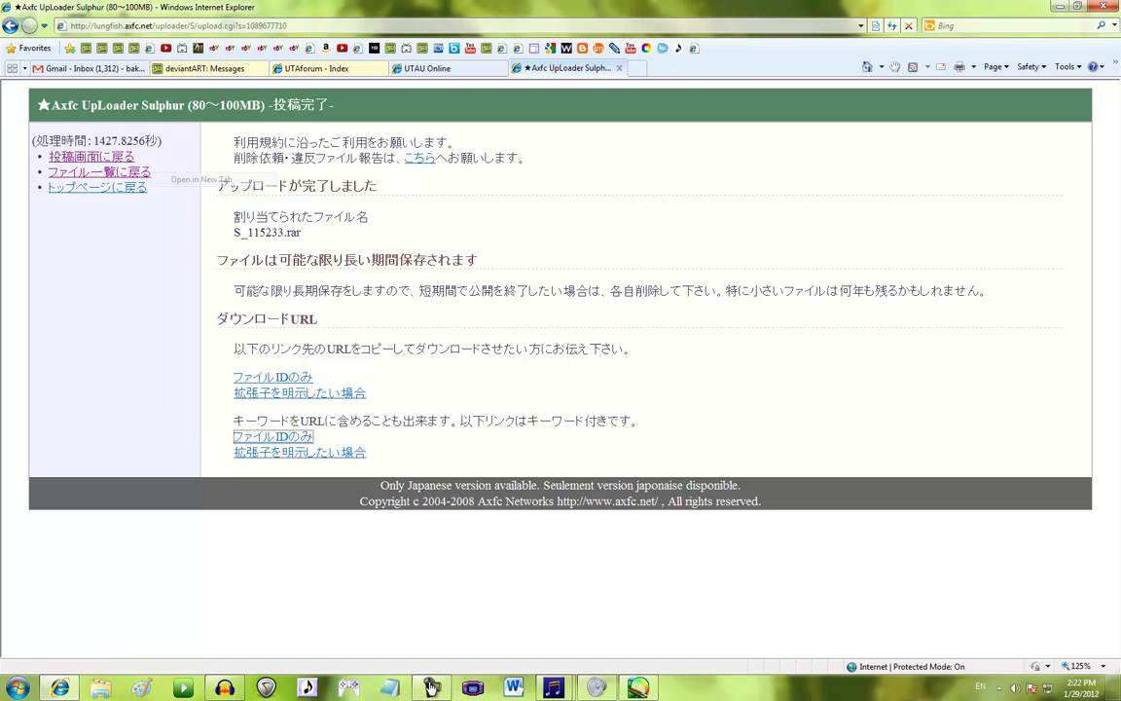
key("Return")
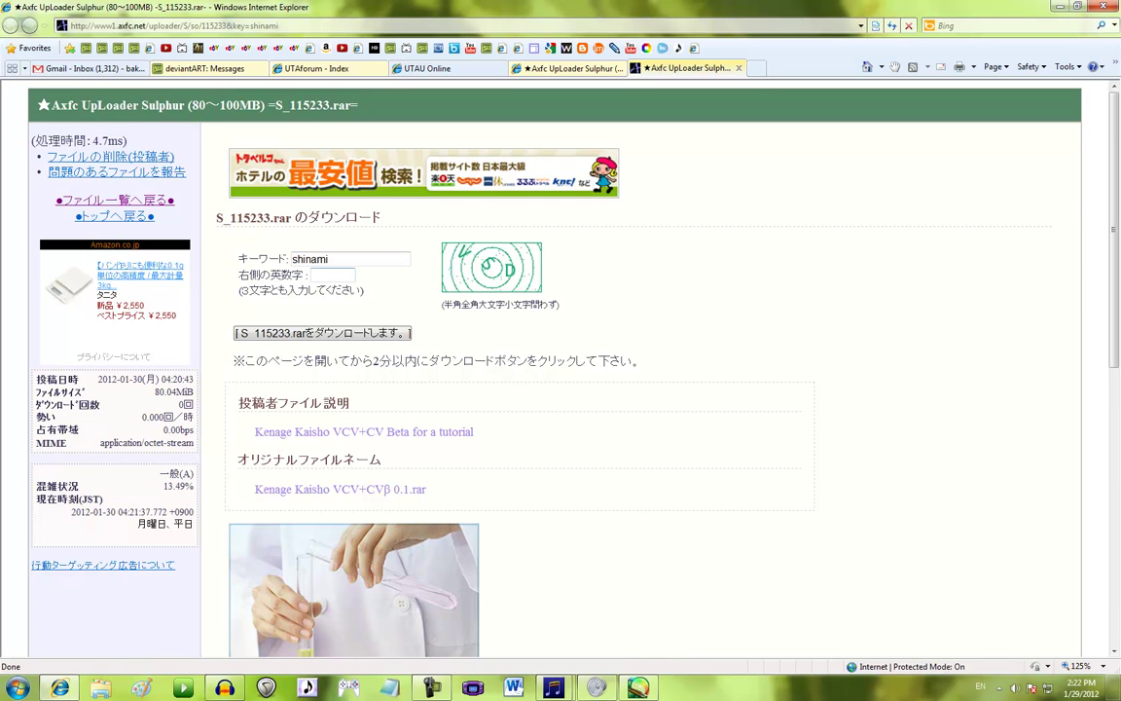
scroll(560, 369, "down", 5)
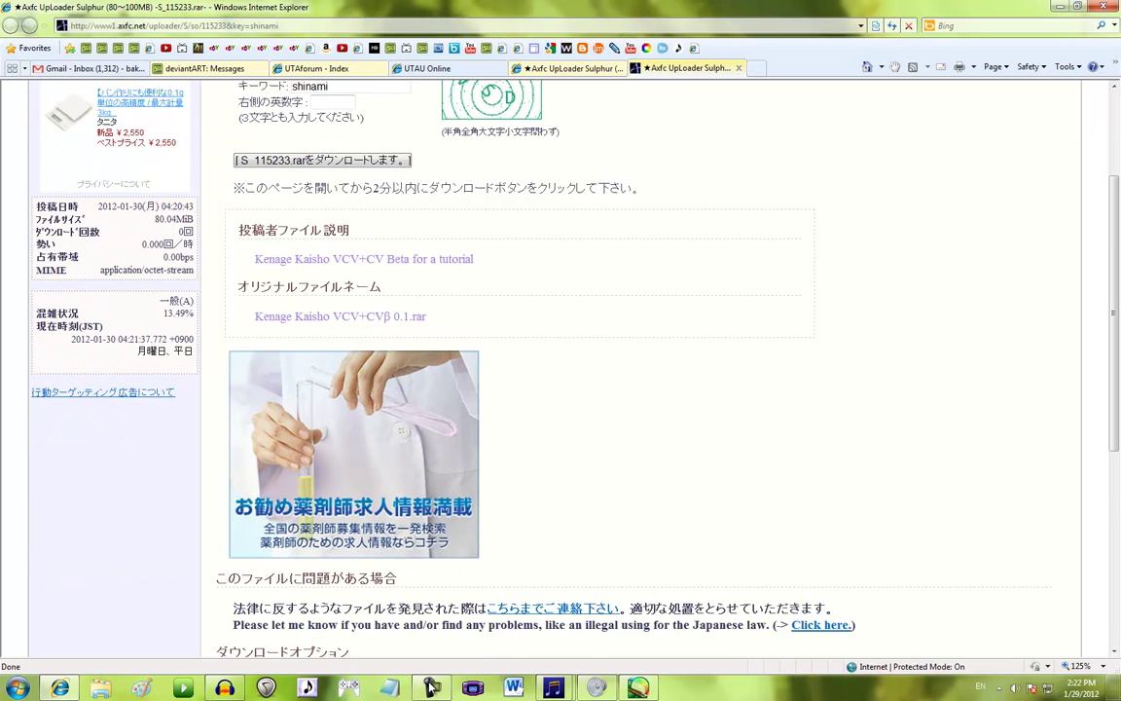
scroll(560, 369, "down", 1)
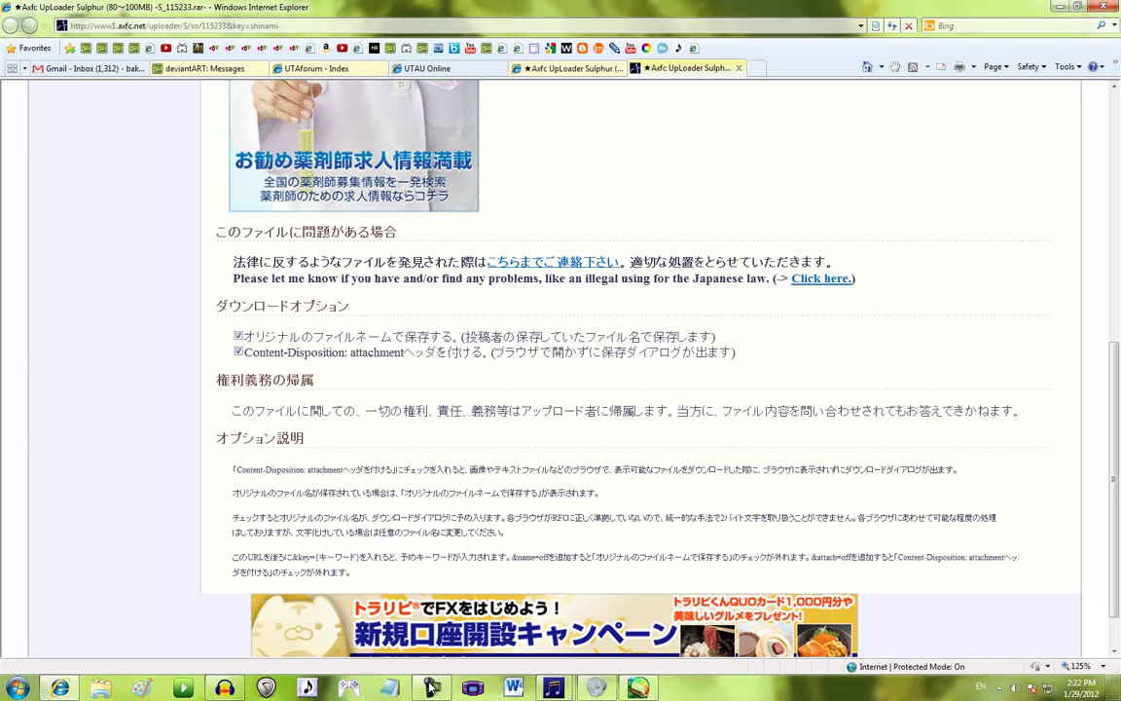
scroll(431, 687, "up", 7)
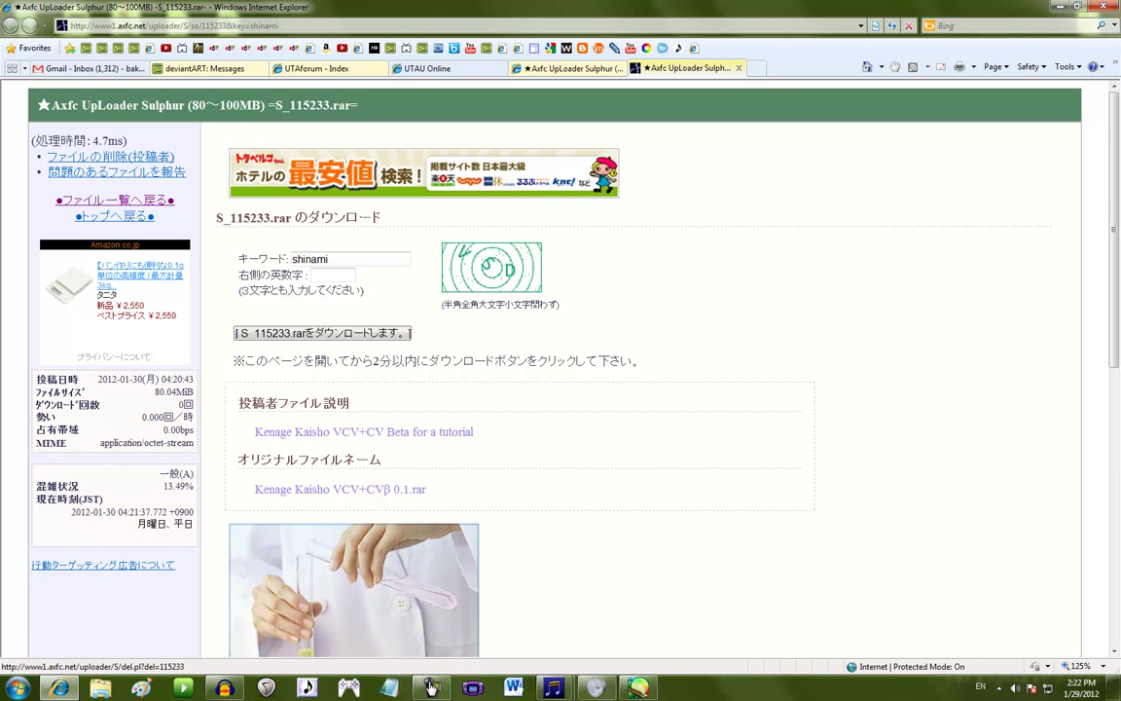
key("Return")
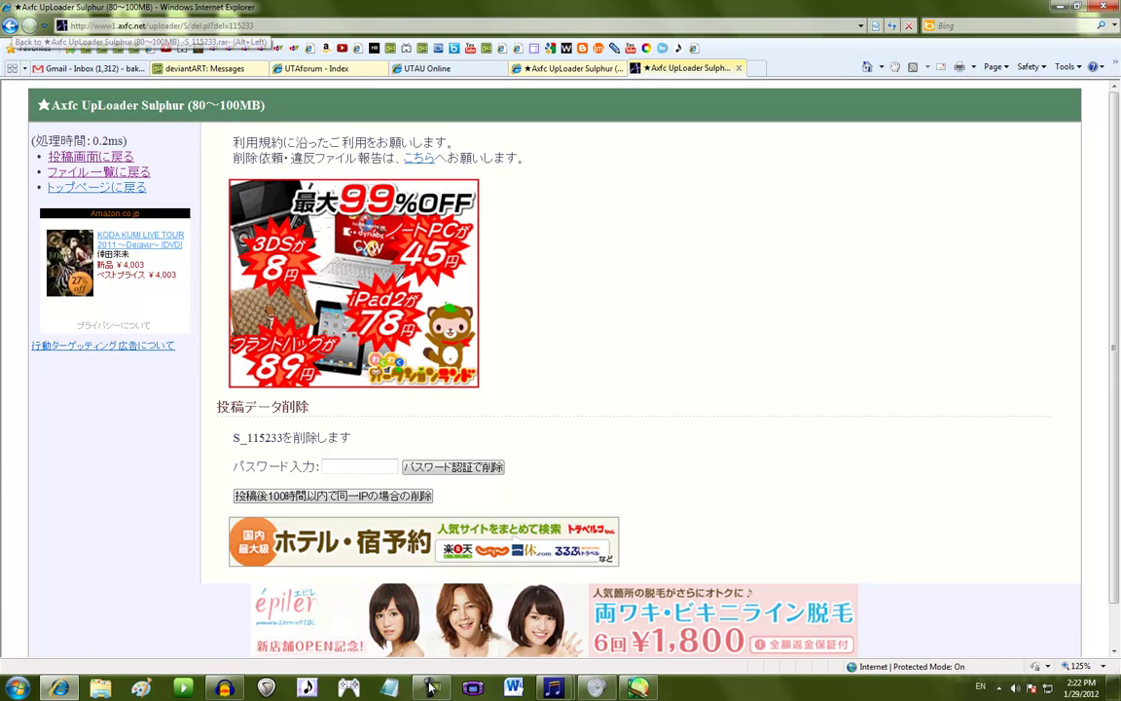
key("alt+Left")
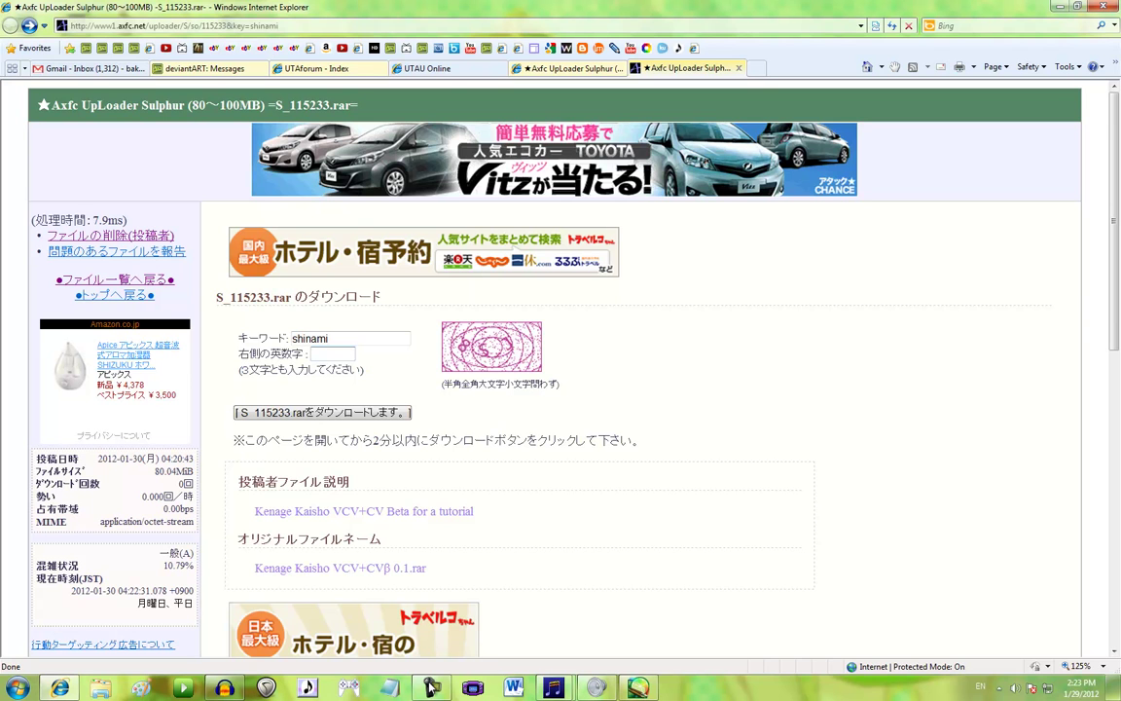
Pass the captcha on a second try to trigger the 80.0 MB download, then cancel the download dialog
type("8")
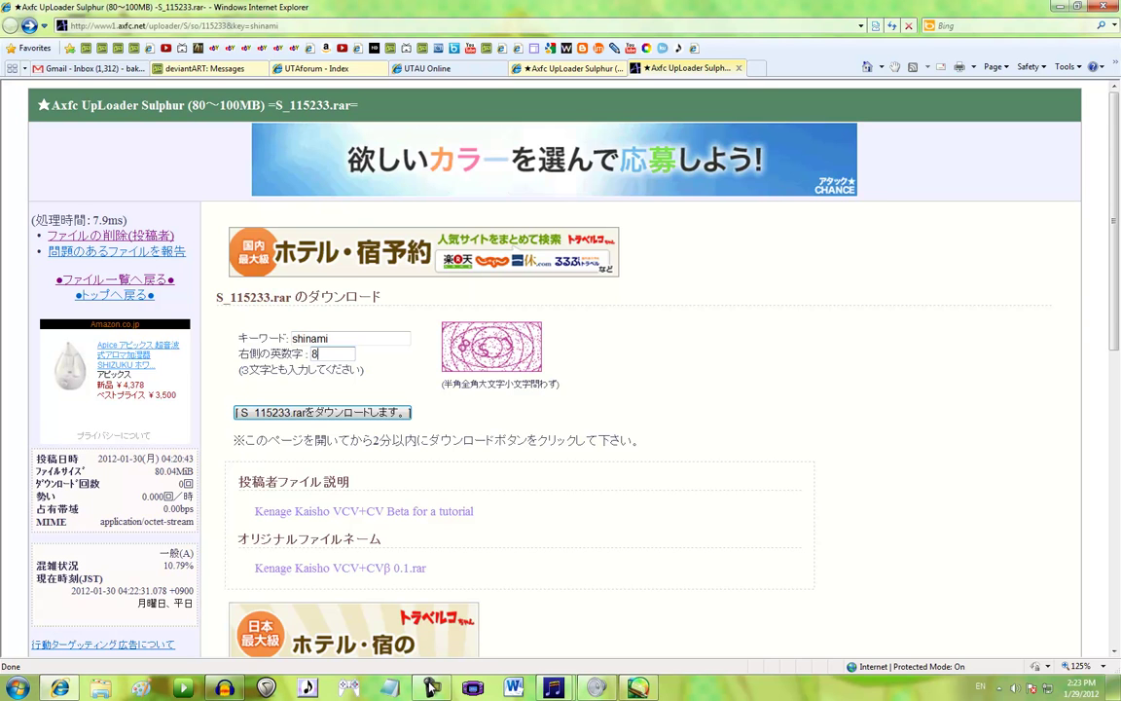
type("SAU")
key("Return")
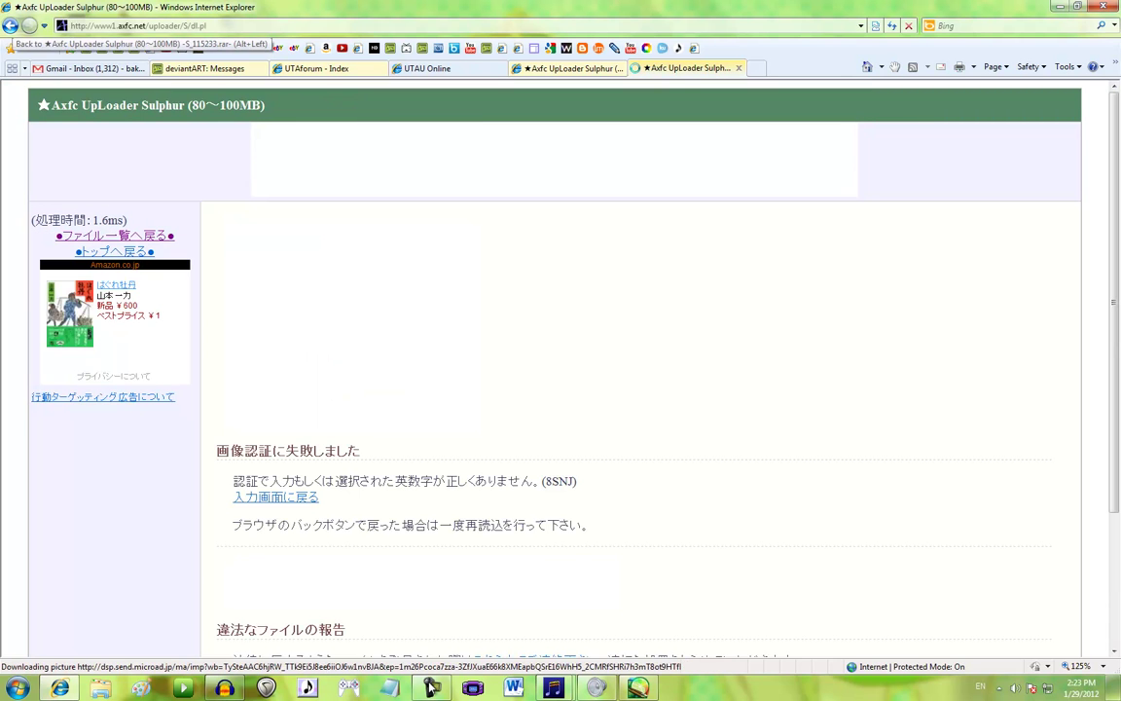
key("BackSpace")
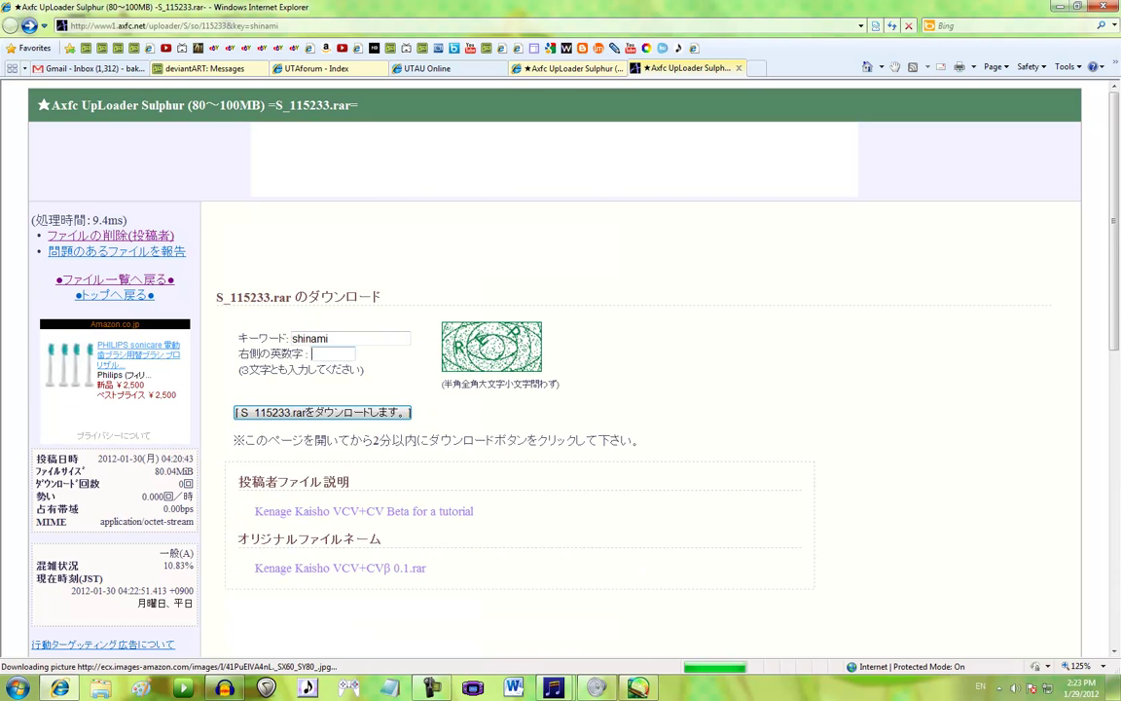
type("R")
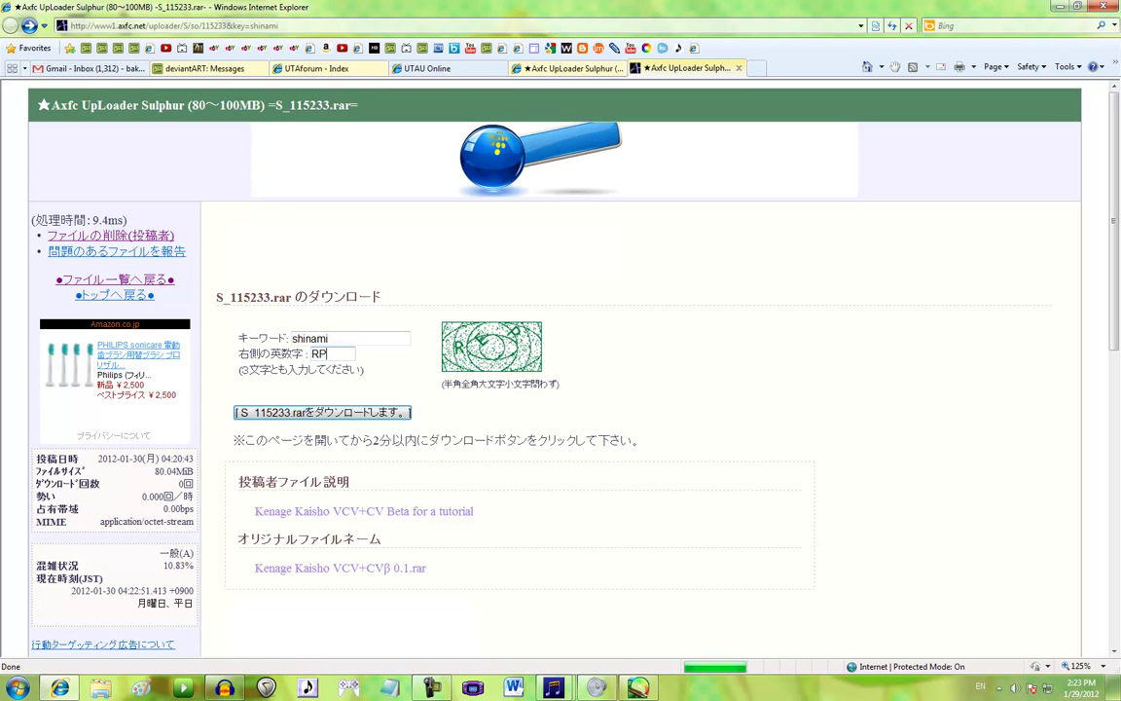
type("P")
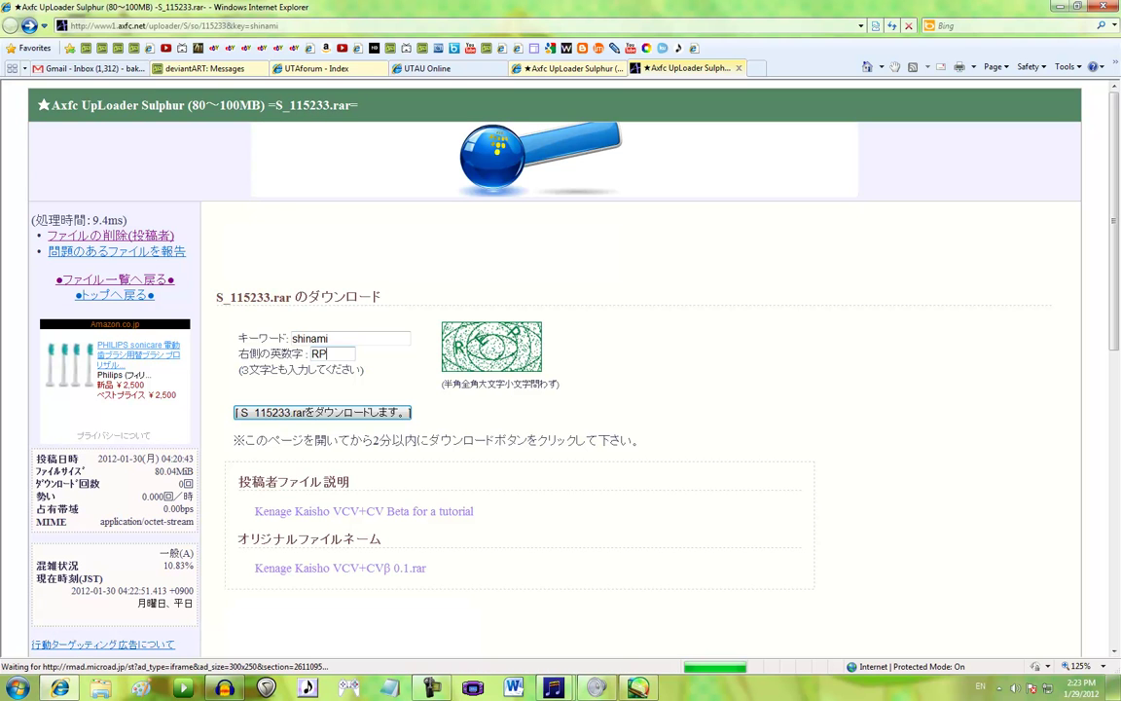
key("BackSpace")
type("EP")
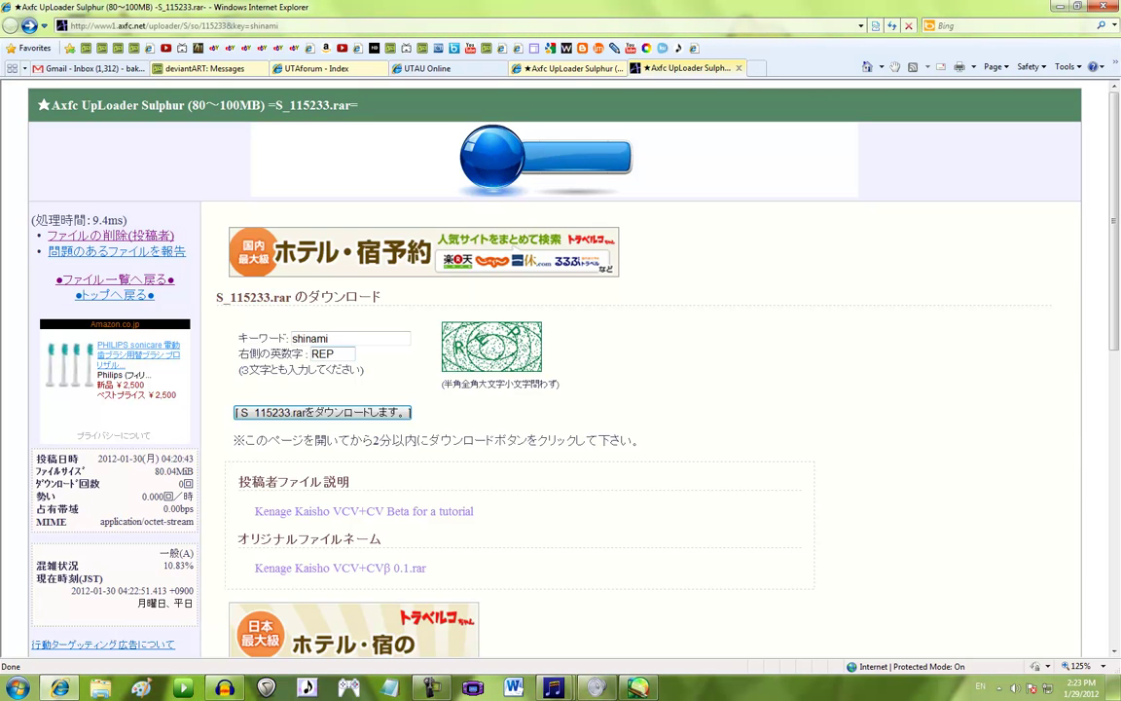
key("Return")
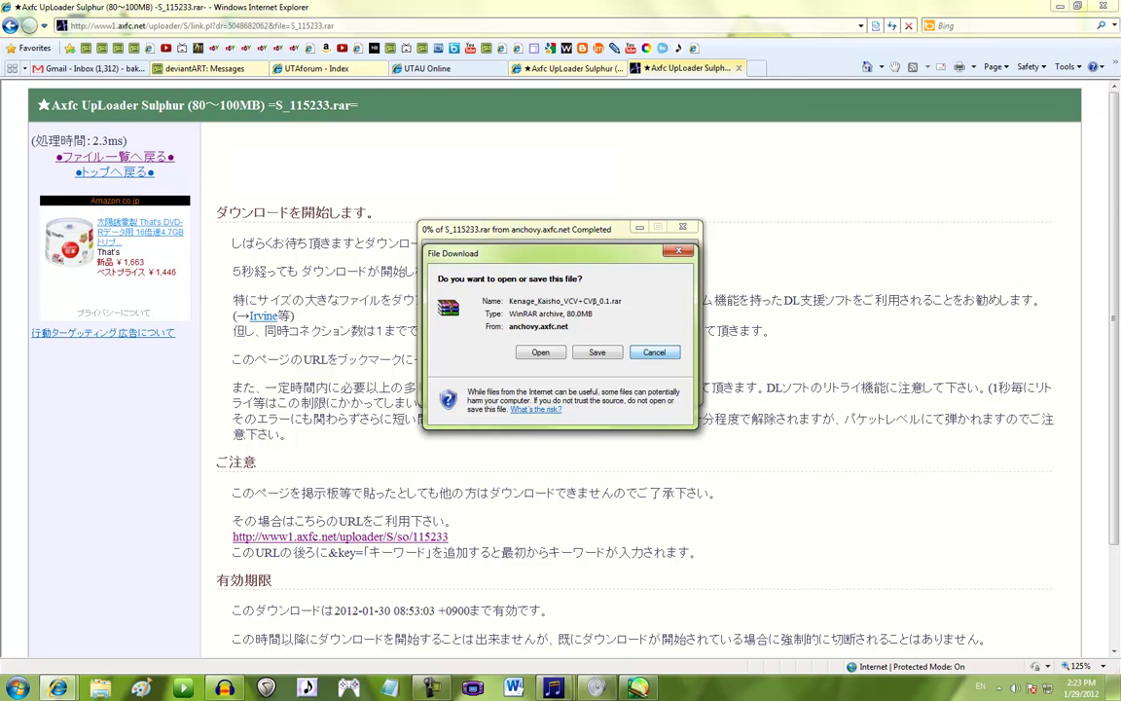
key("Escape")
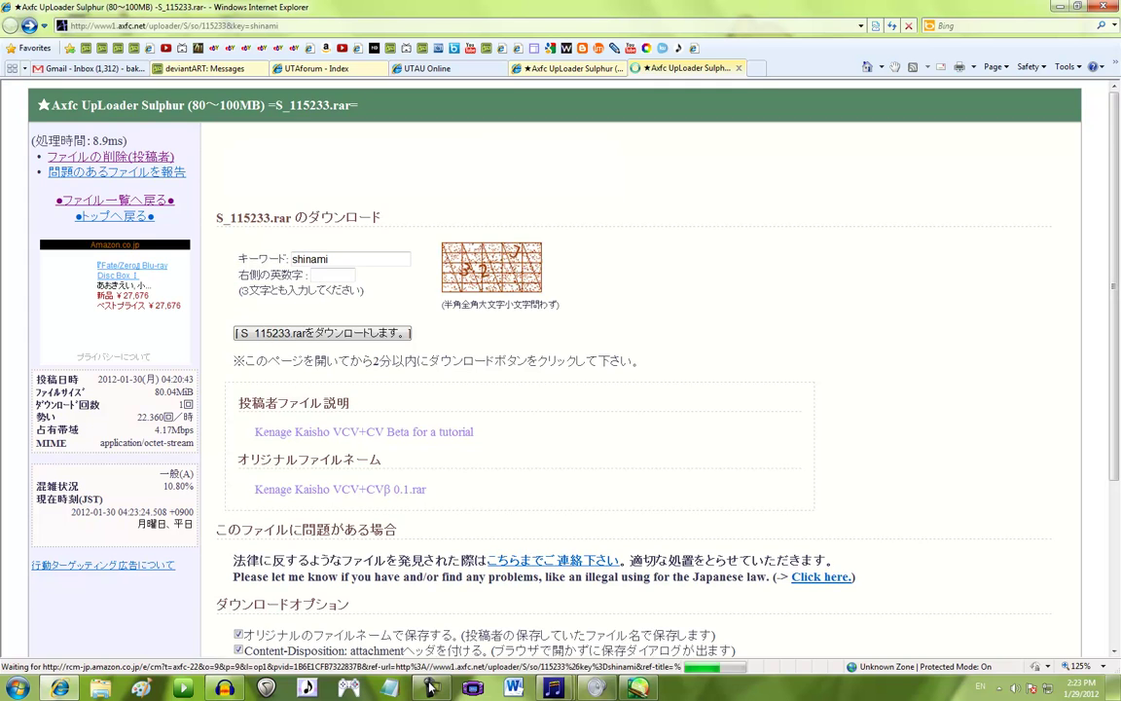
Delete S_115233 with the delete password, then close the deletion result tab
scroll(431, 687, "down", 1)
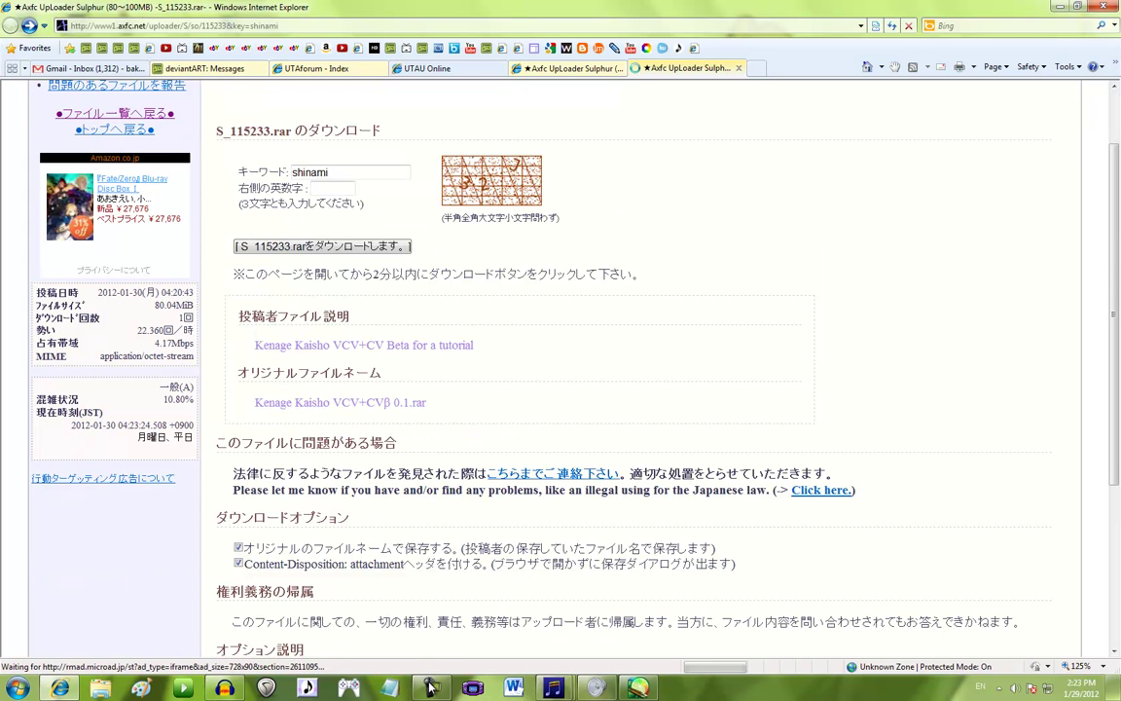
scroll(431, 687, "up", 1)
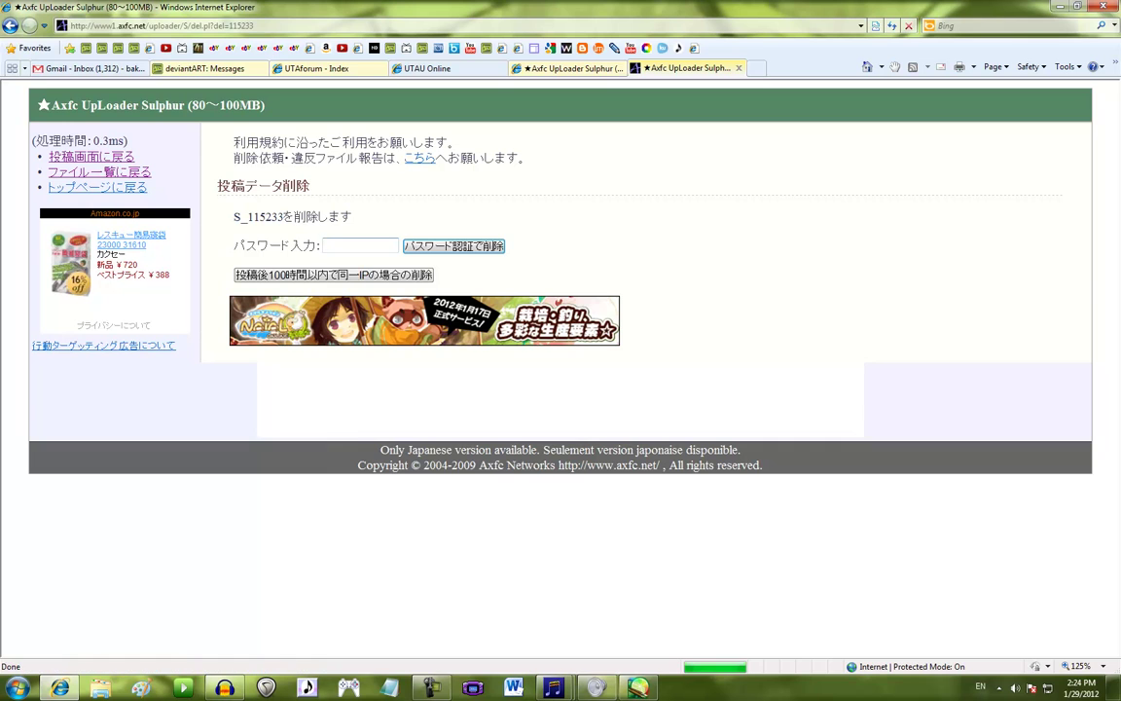
type("*******")
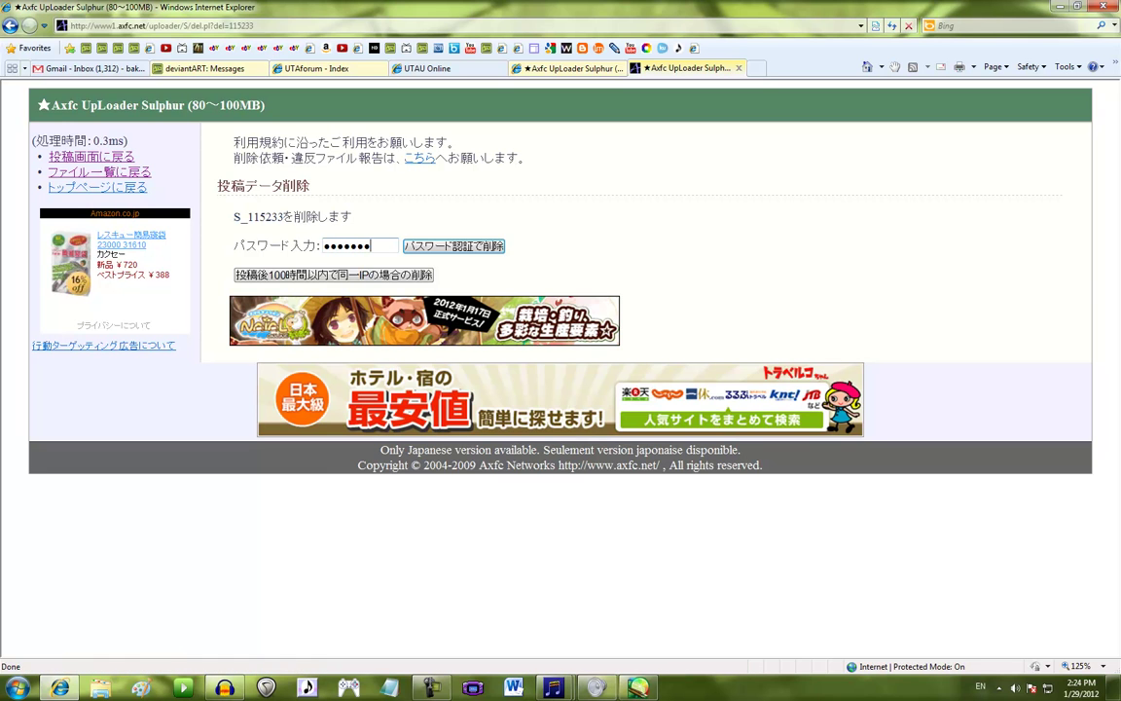
key("Return")
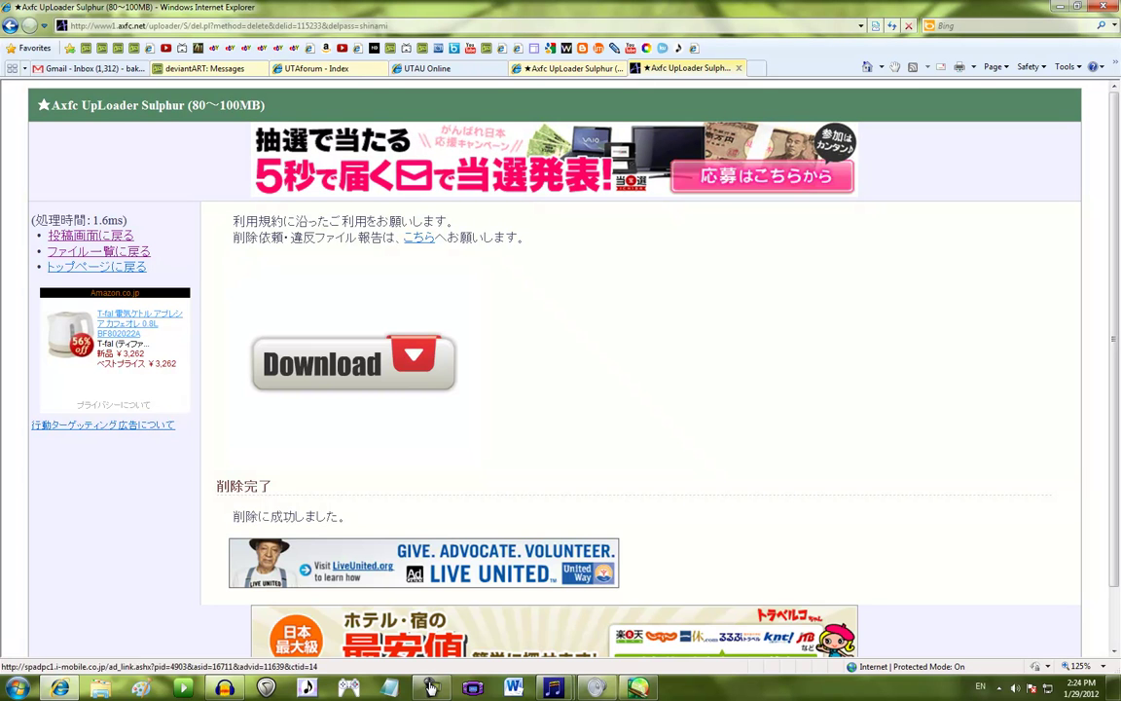
key("ctrl+w")
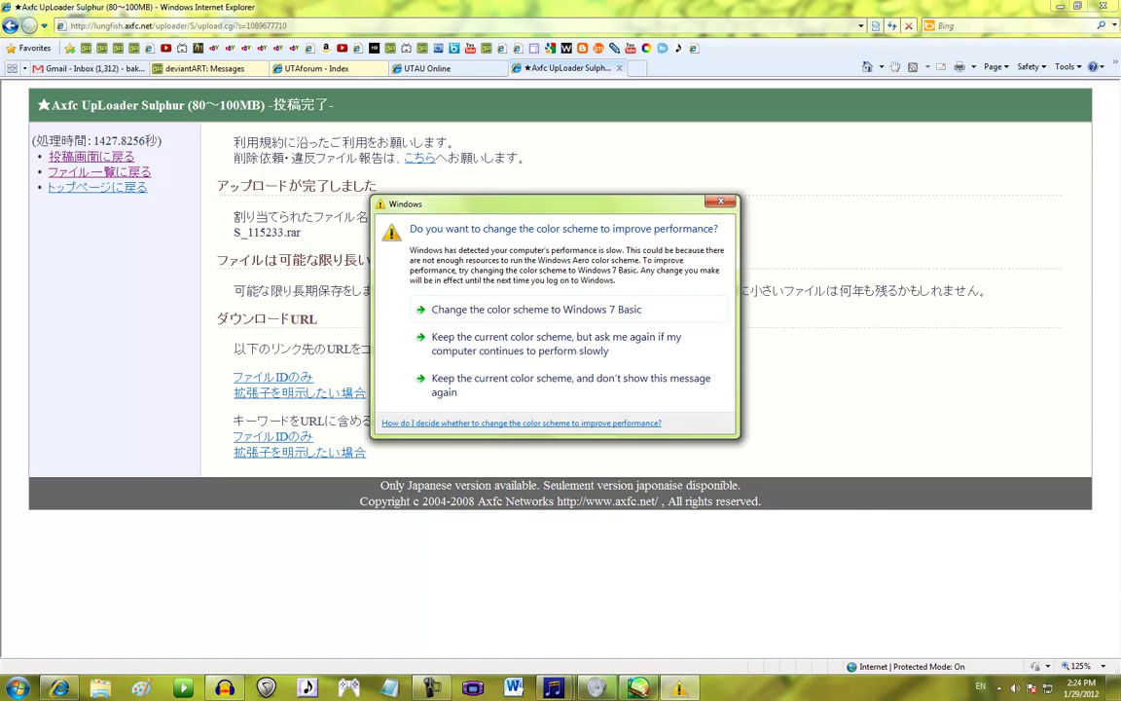
key("Down")
key("Return")
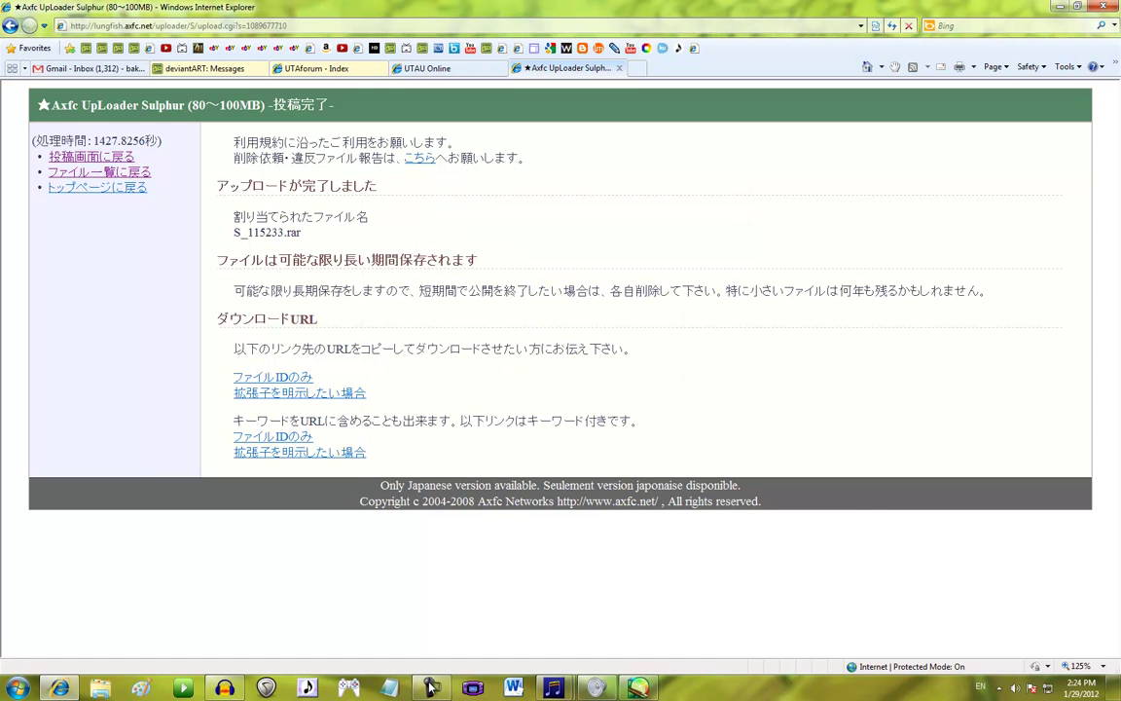